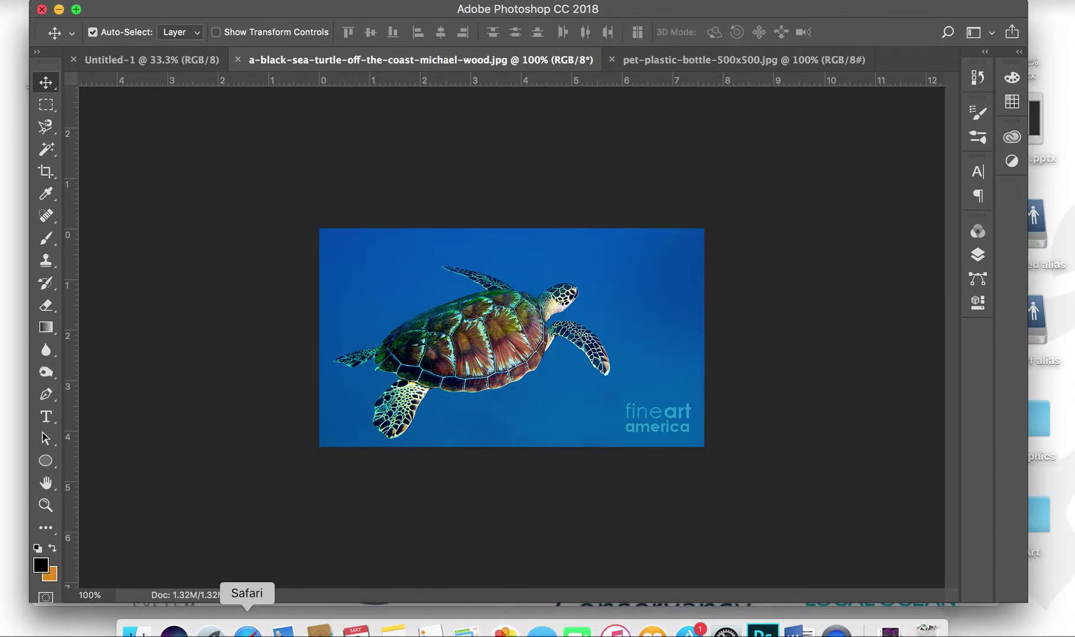
- Switch to Safari, examine the marine conservation logos in the image results for design reference, and return to Photoshop
left_click(247, 629)
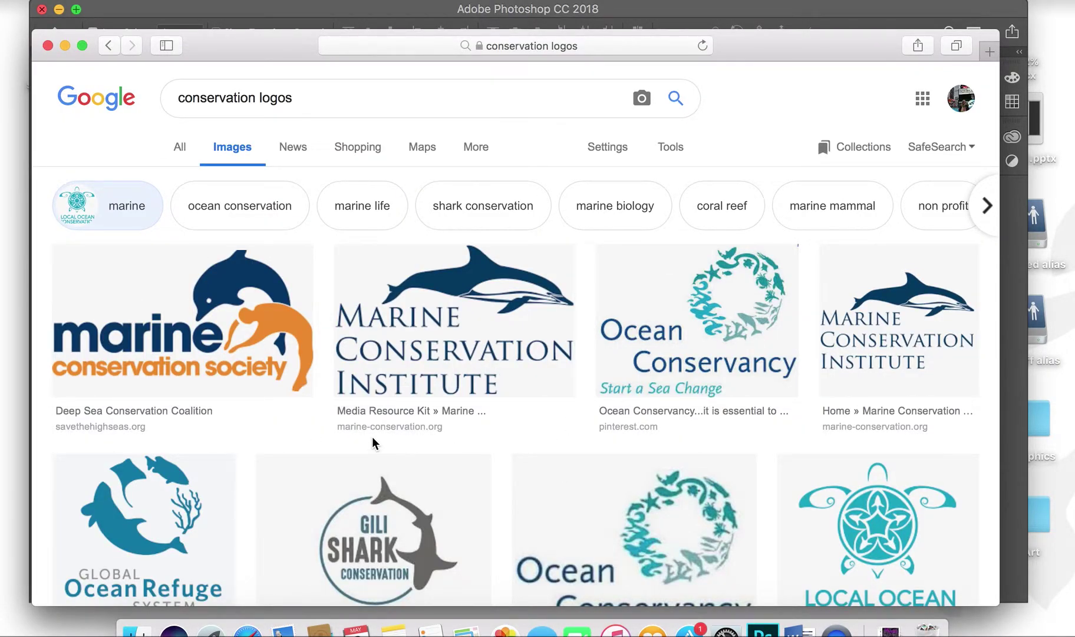
scroll(376, 442, "down", 5)
scroll(241, 265, "up", 4)
scroll(239, 260, "up", 2)
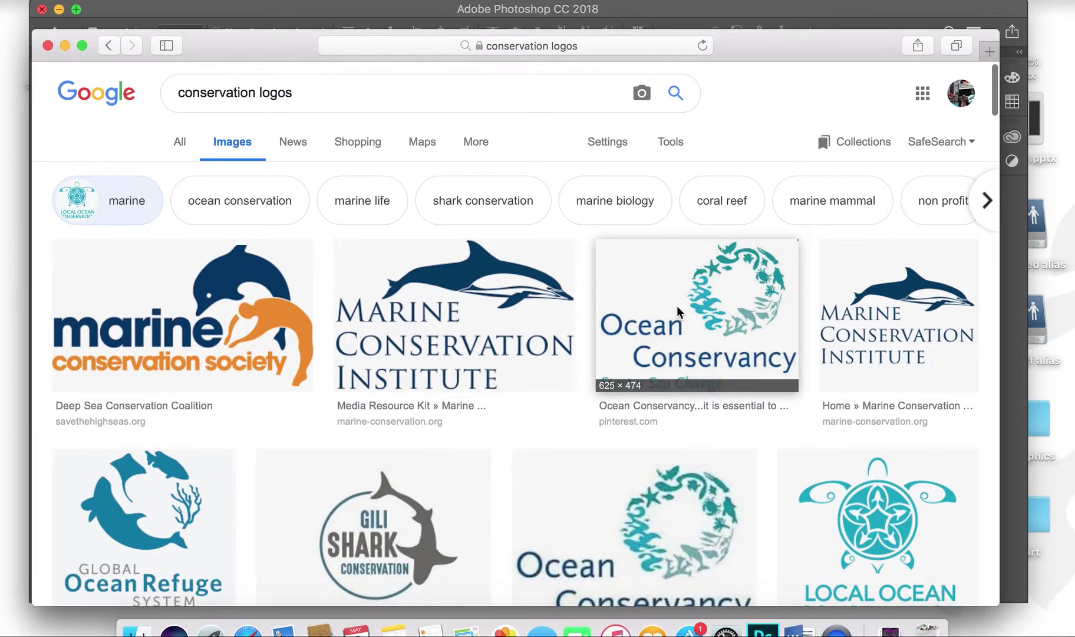
scroll(677, 306, "down", 5)
scroll(678, 306, "down", 3)
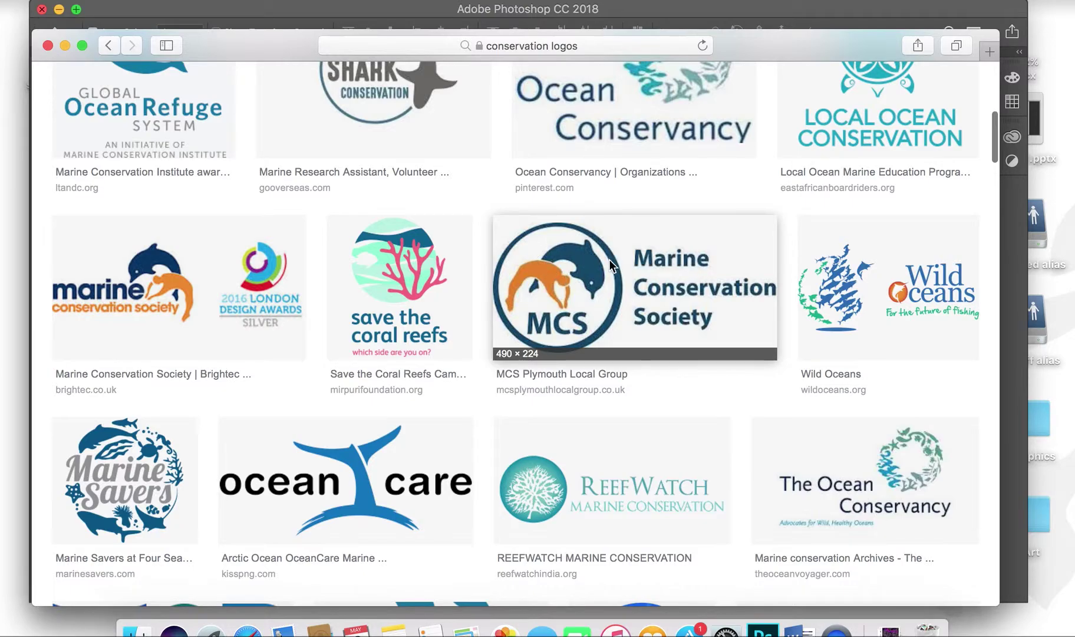
scroll(609, 266, "down", 3)
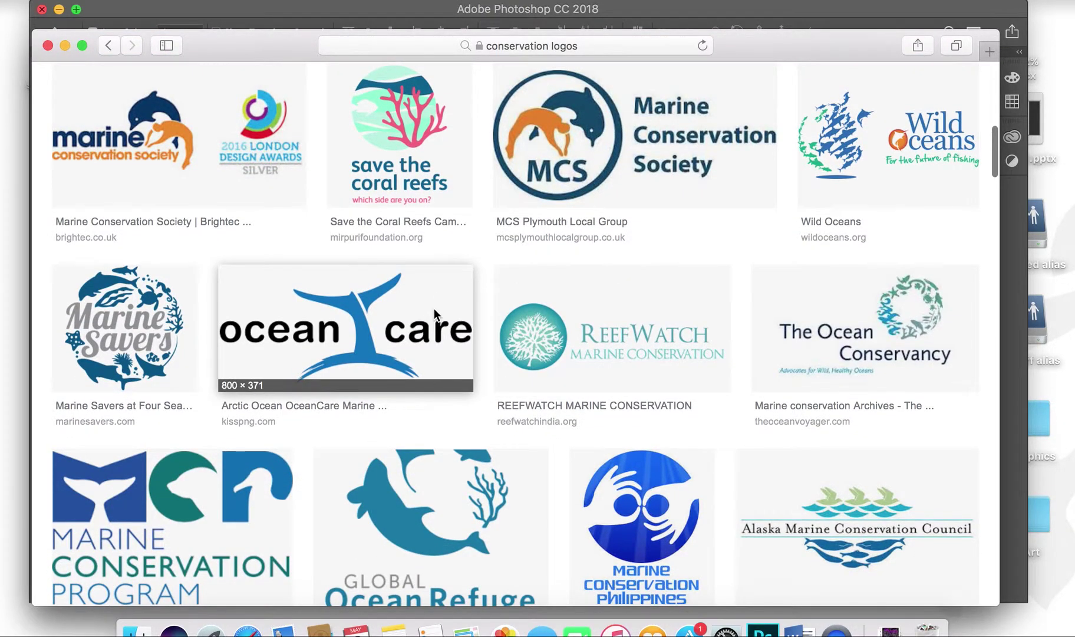
scroll(433, 308, "down", 8)
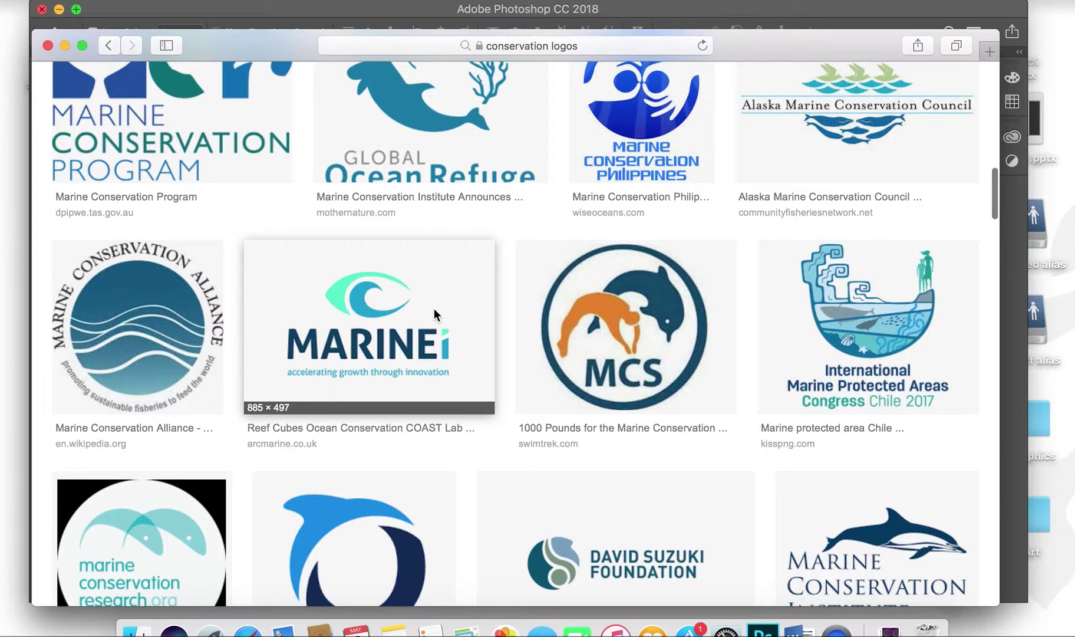
scroll(433, 308, "down", 6)
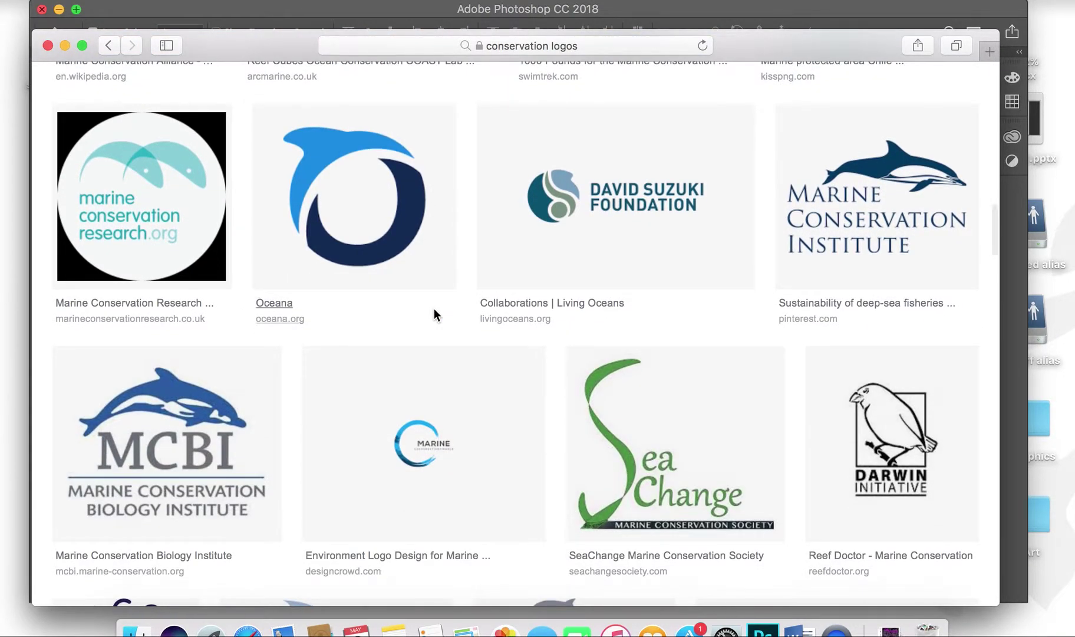
scroll(434, 309, "down", 7)
scroll(281, 423, "down", 1)
scroll(445, 313, "up", 7)
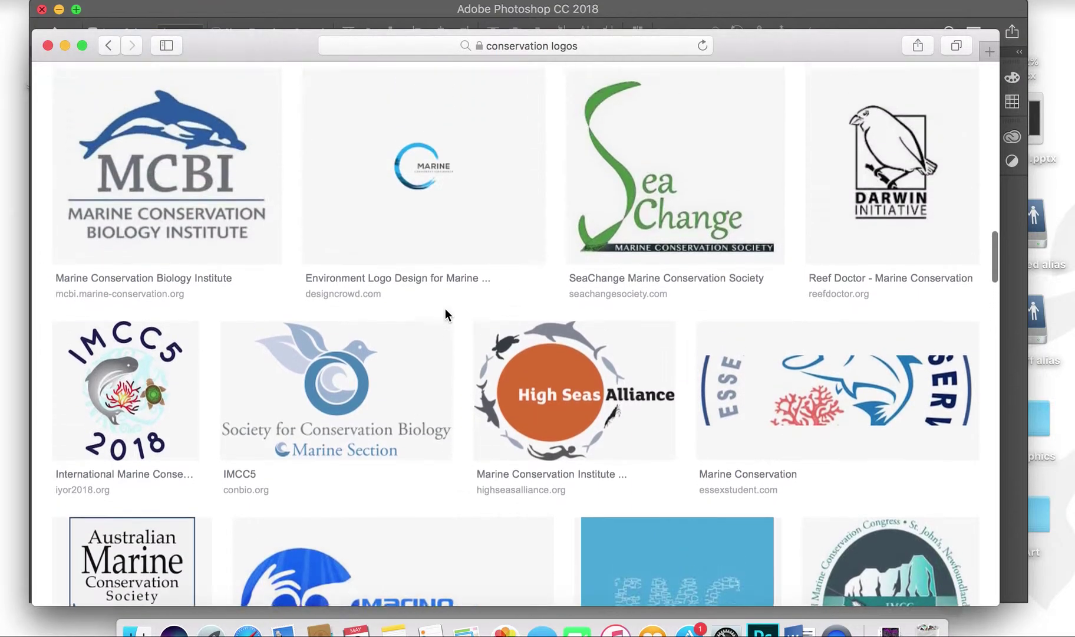
scroll(447, 317, "up", 3)
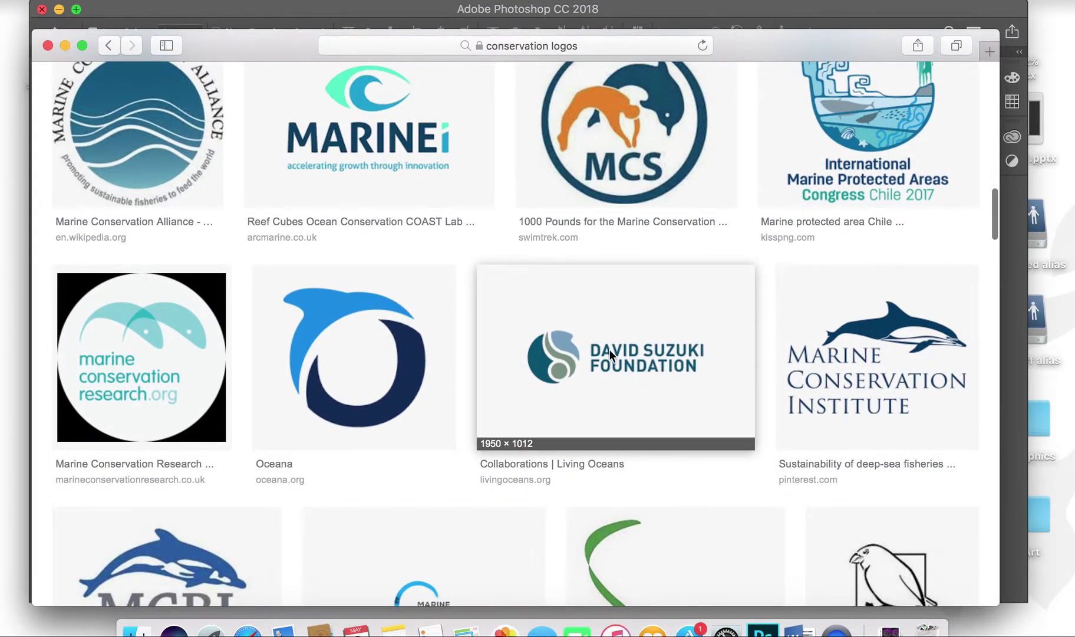
scroll(484, 290, "up", 6)
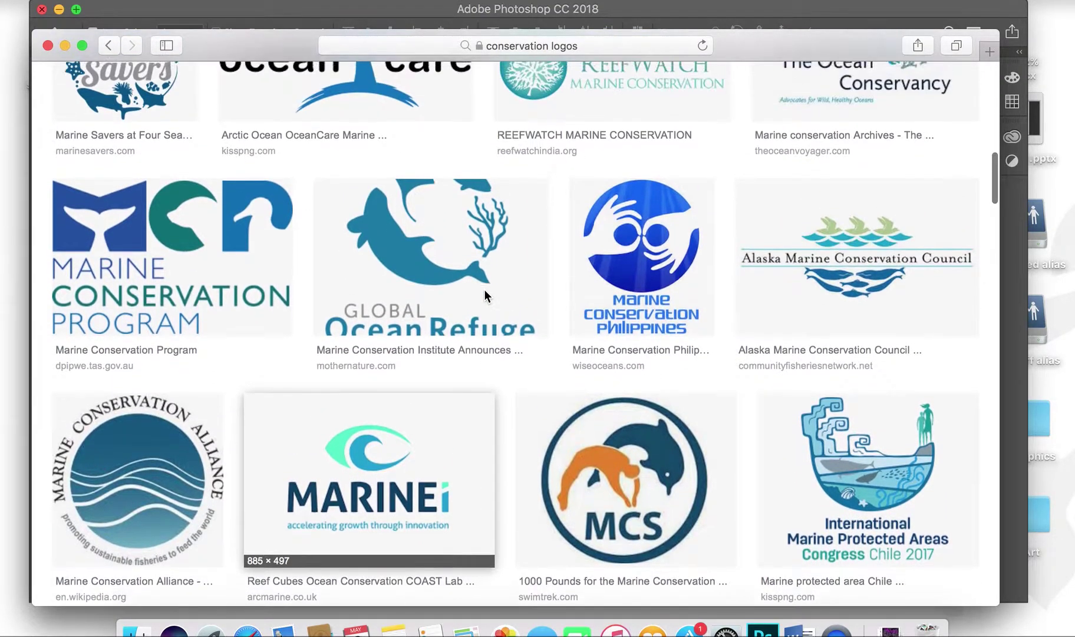
scroll(484, 290, "up", 1)
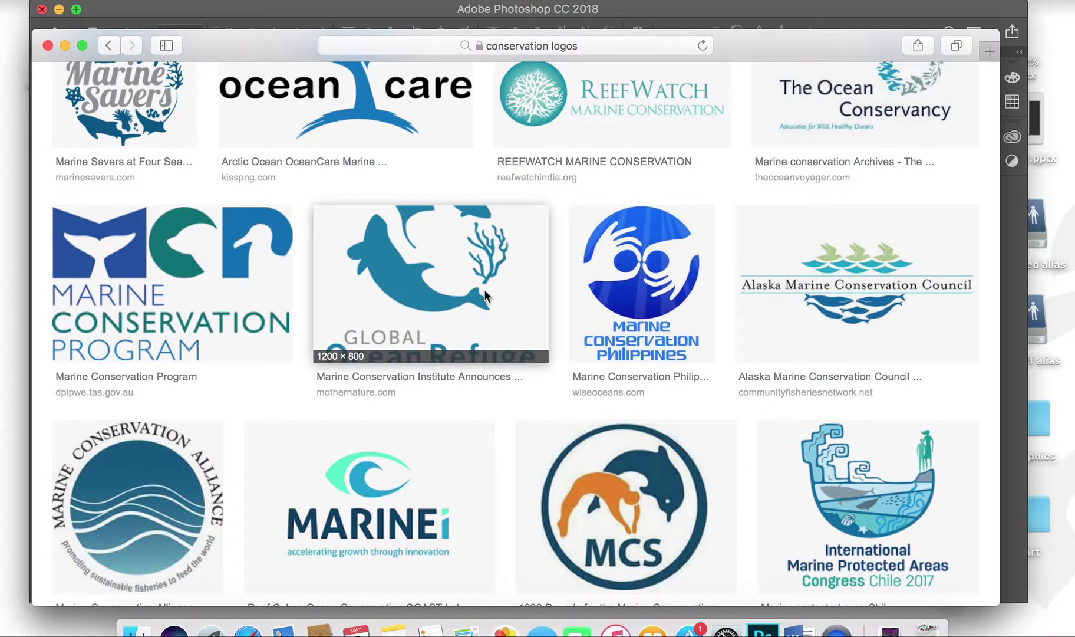
scroll(484, 289, "up", 15)
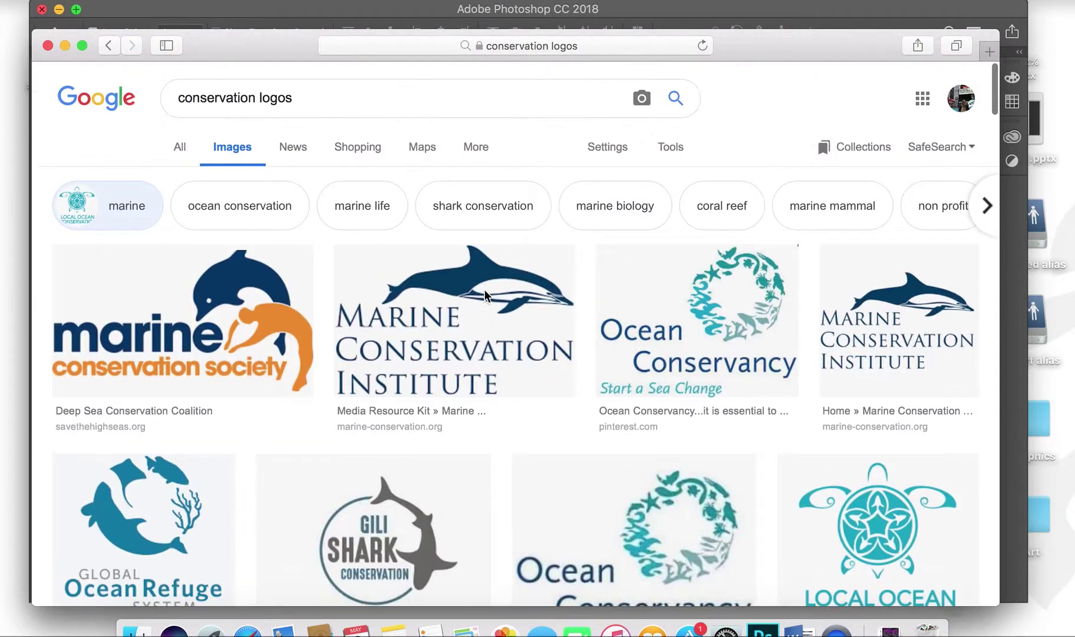
left_click(258, 21)
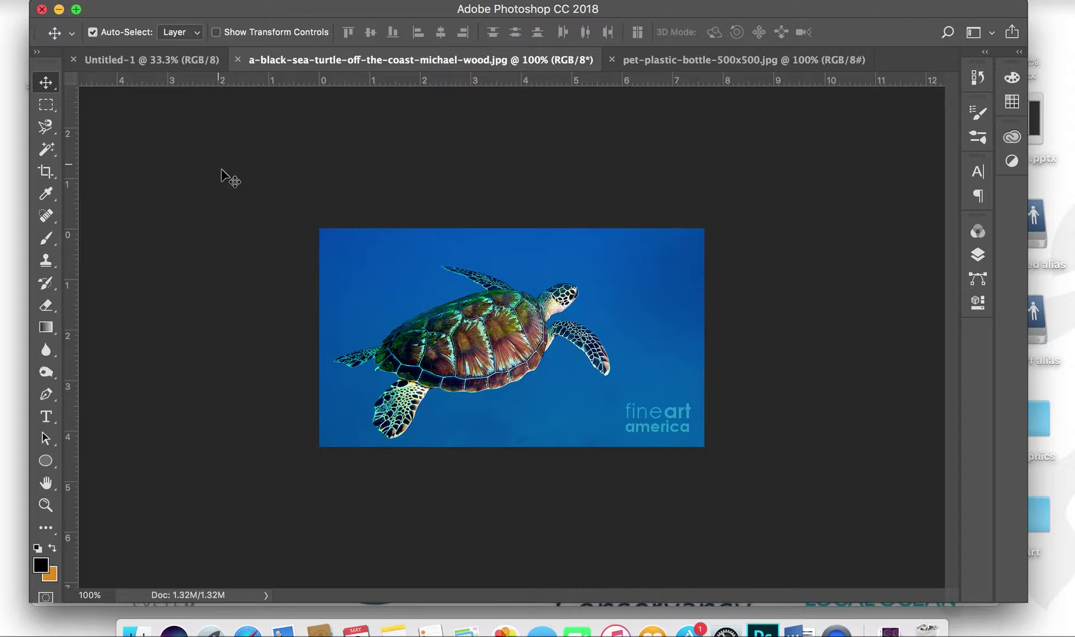
- Select the blue background around the turtle with the Magic Wand at tolerance 30, and invert the selection
left_click(55, 129)
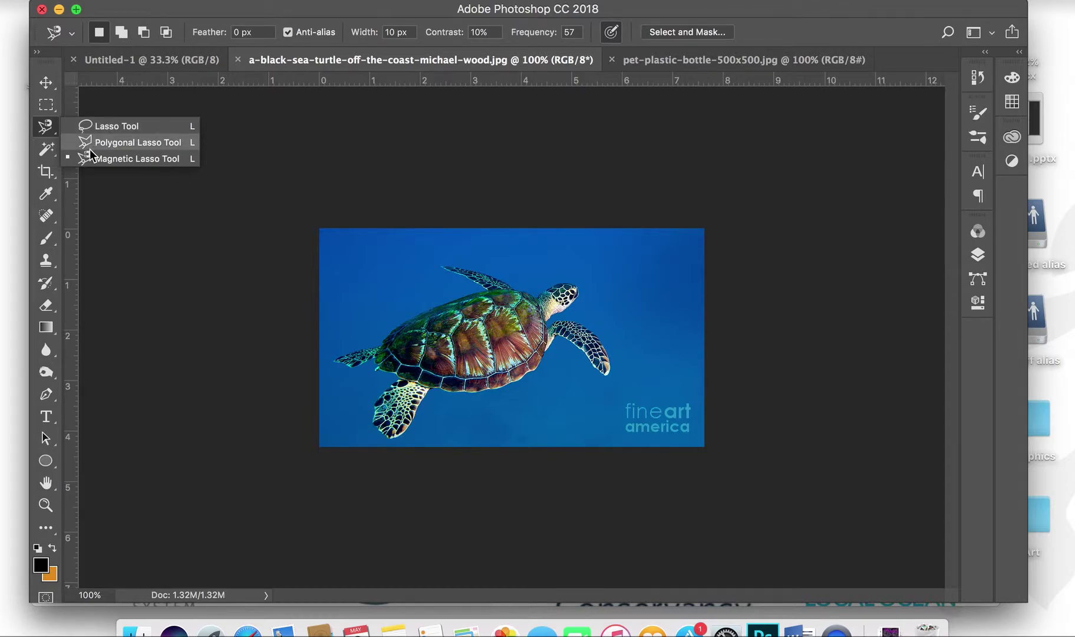
left_click(54, 151)
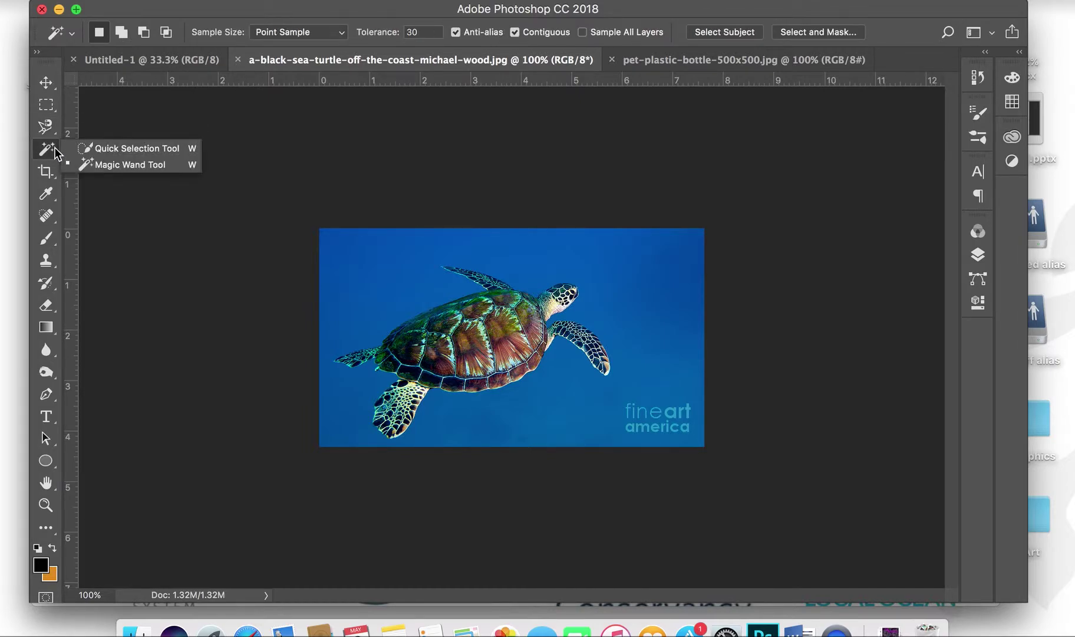
left_click(66, 164)
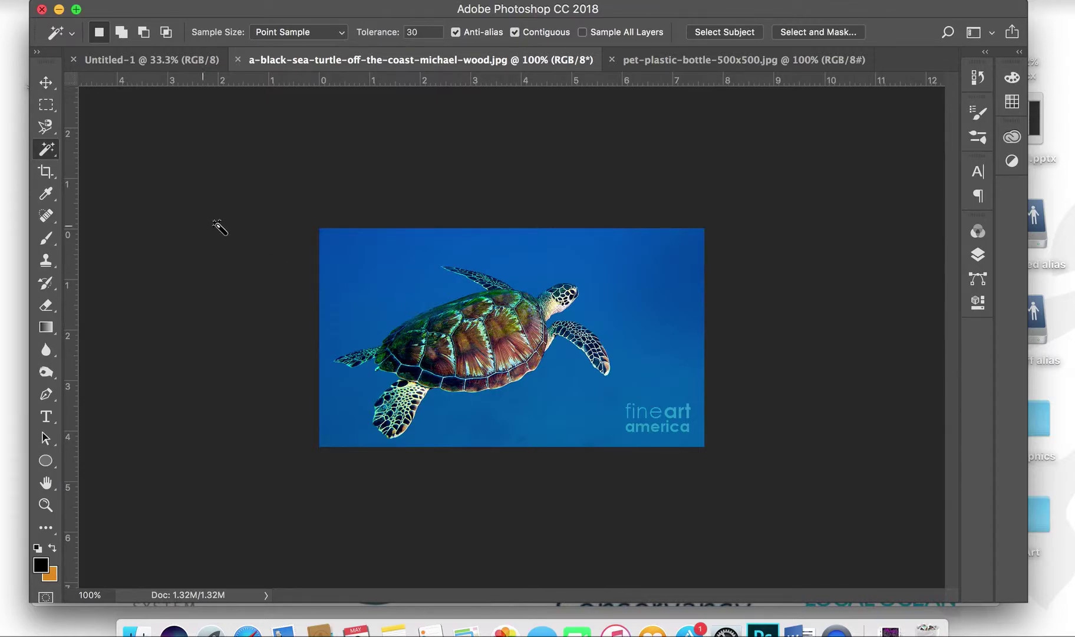
left_click(400, 293)
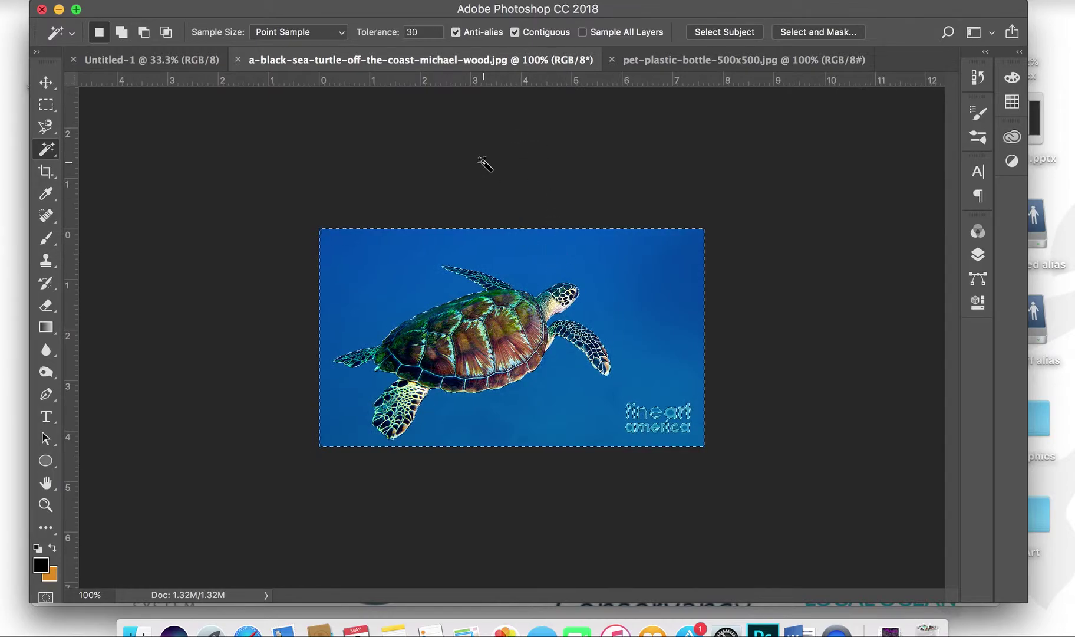
left_click(353, 1)
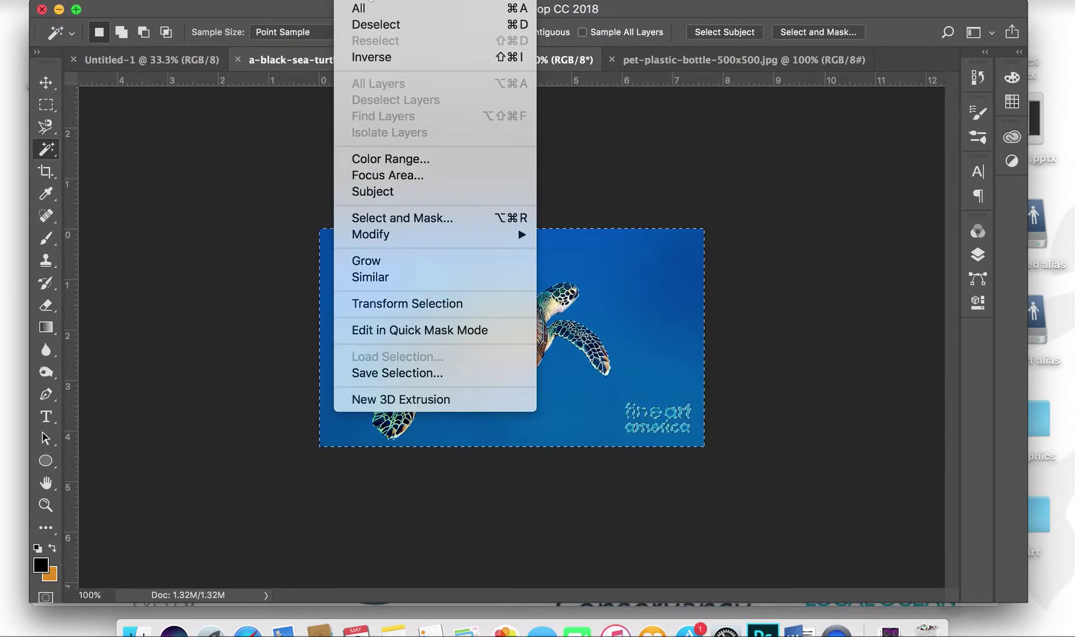
left_click(382, 59)
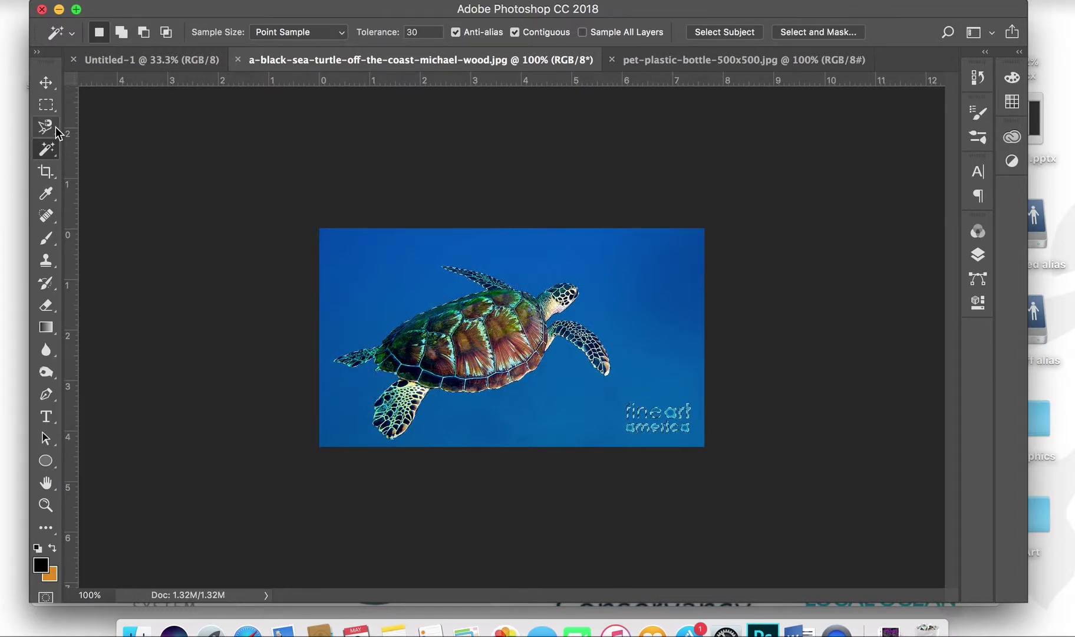
- Subtract the "fineart america" watermark from the selection using the Quick Selection tool
right_click(47, 148)
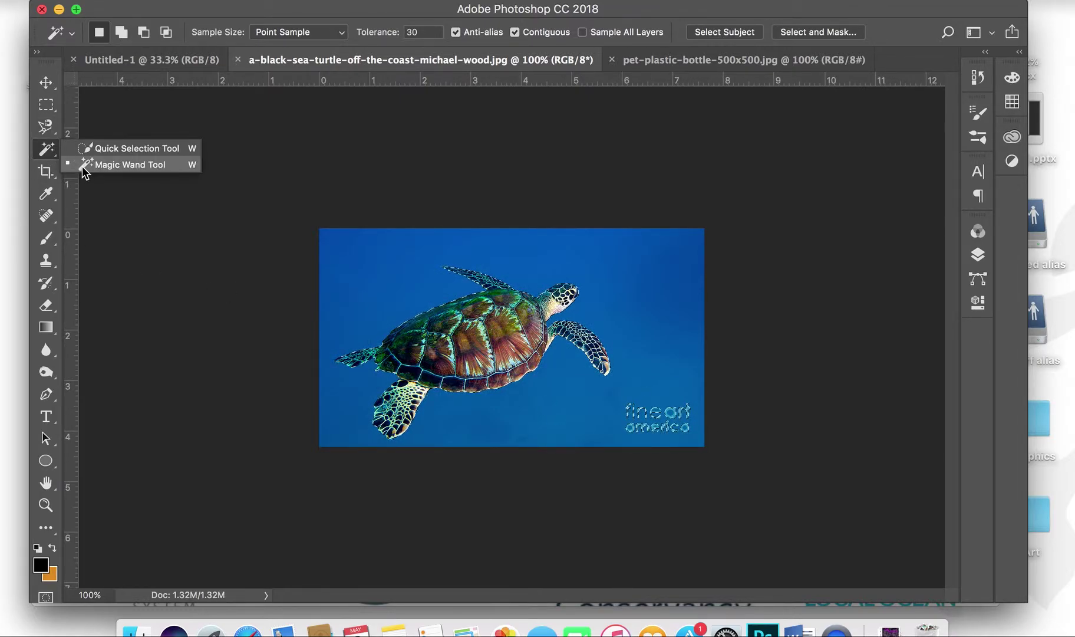
left_click(88, 148)
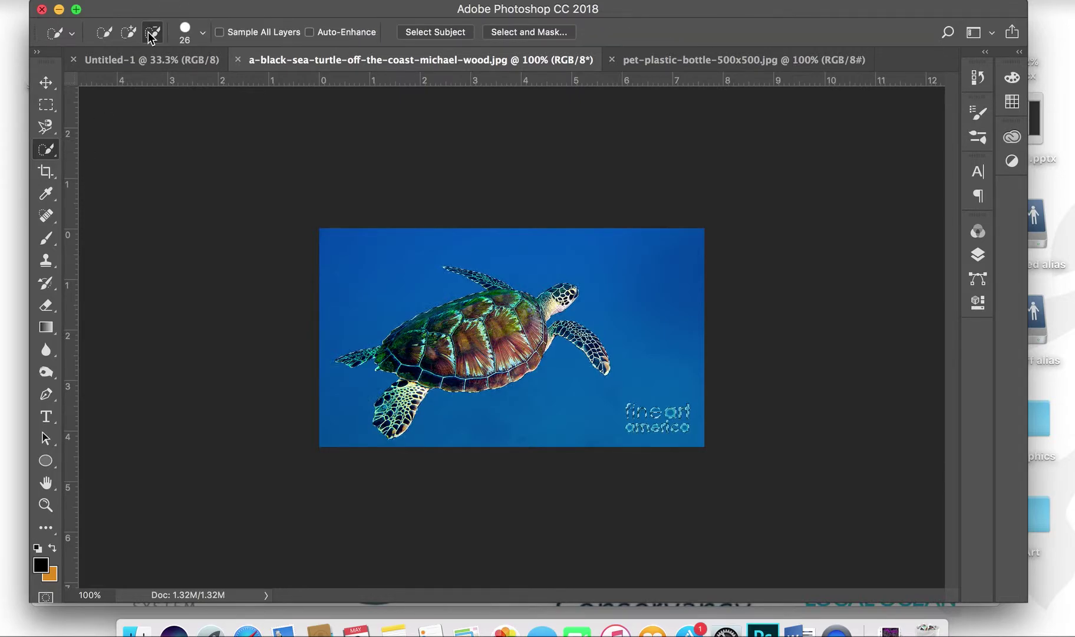
mouse_move(687, 456)
left_mouse_down()
mouse_move(692, 396)
mouse_move(675, 442)
mouse_move(669, 412)
mouse_move(636, 420)
left_mouse_up()
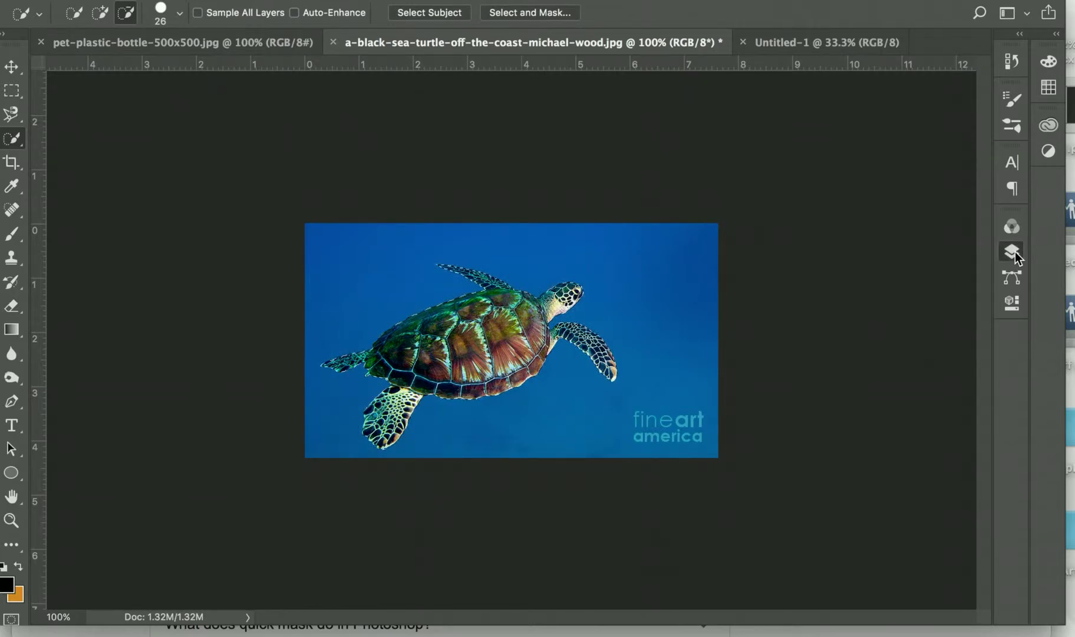
- Preview the turtle selection in Quick Mask mode, return to normal mode, and hide the rulers
left_click(1014, 252)
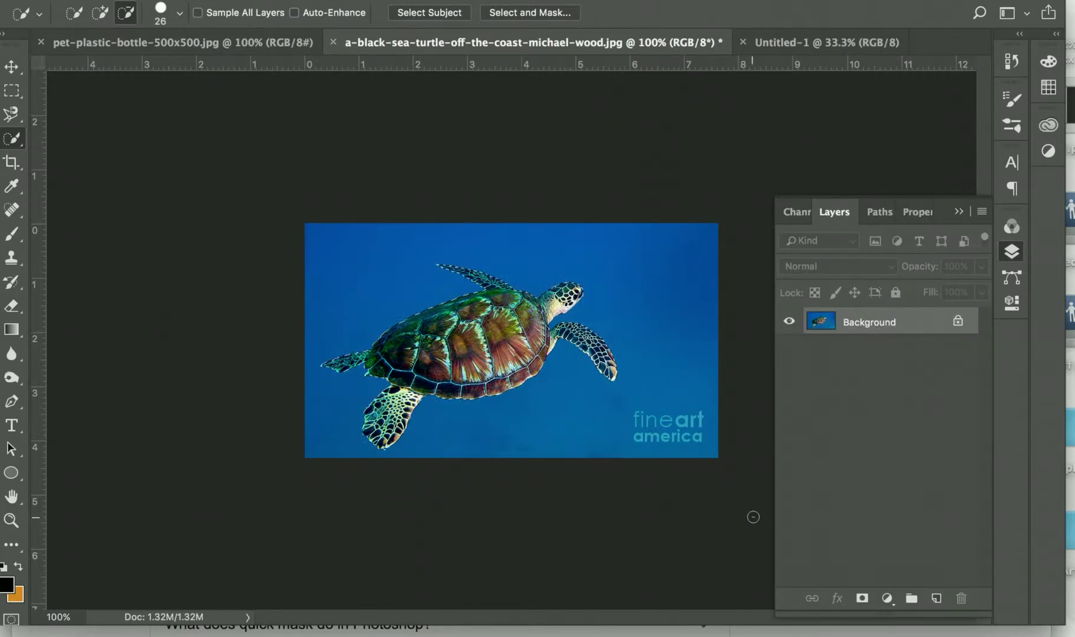
left_click(961, 212)
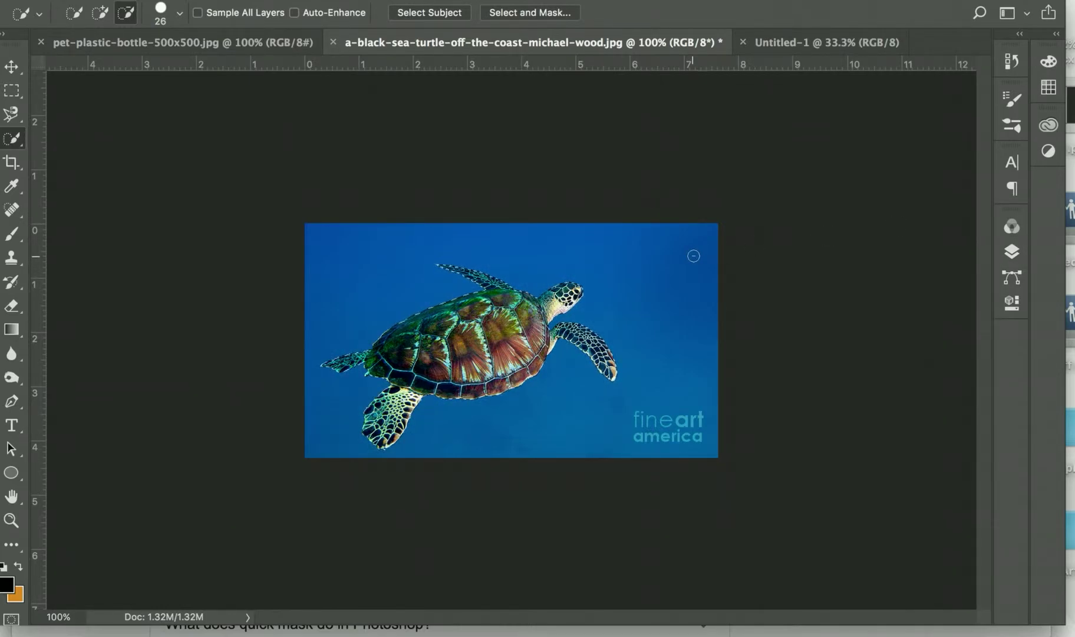
key("q")
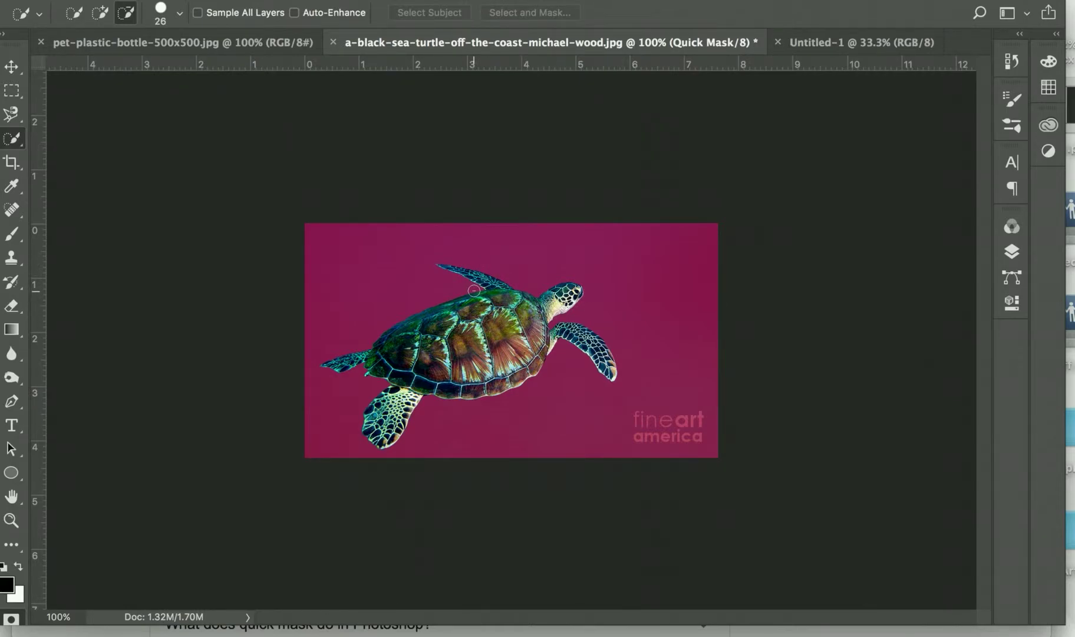
key("q")
key("super+r")
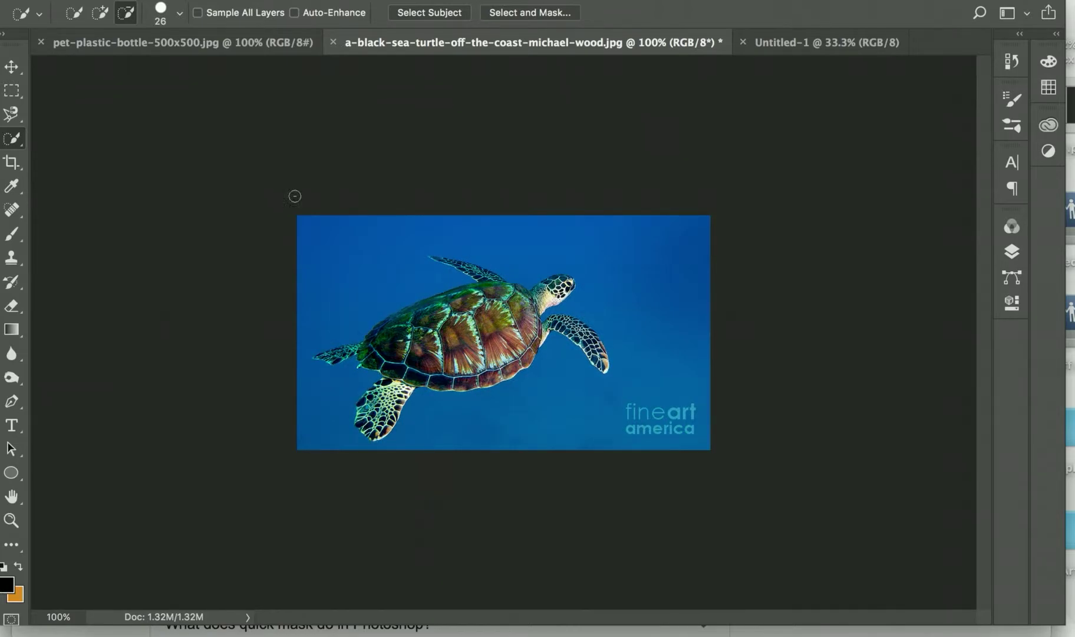
- Try adding the turtle's shell and upper front flipper with the Quick Selection tool in add mode, and clear the selection
right_click(20, 143)
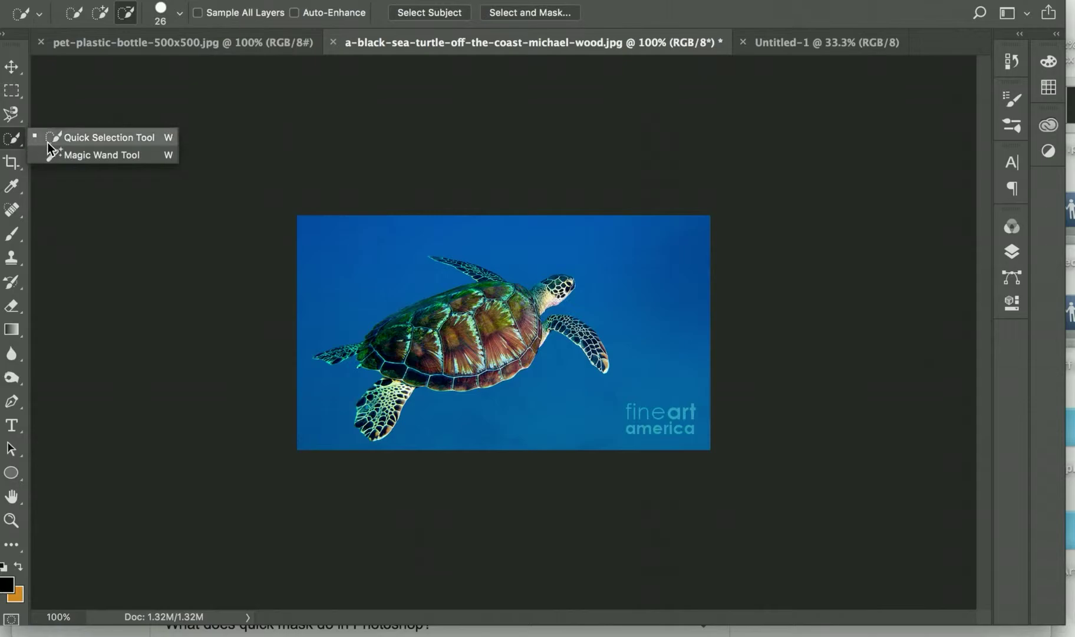
left_click(48, 140)
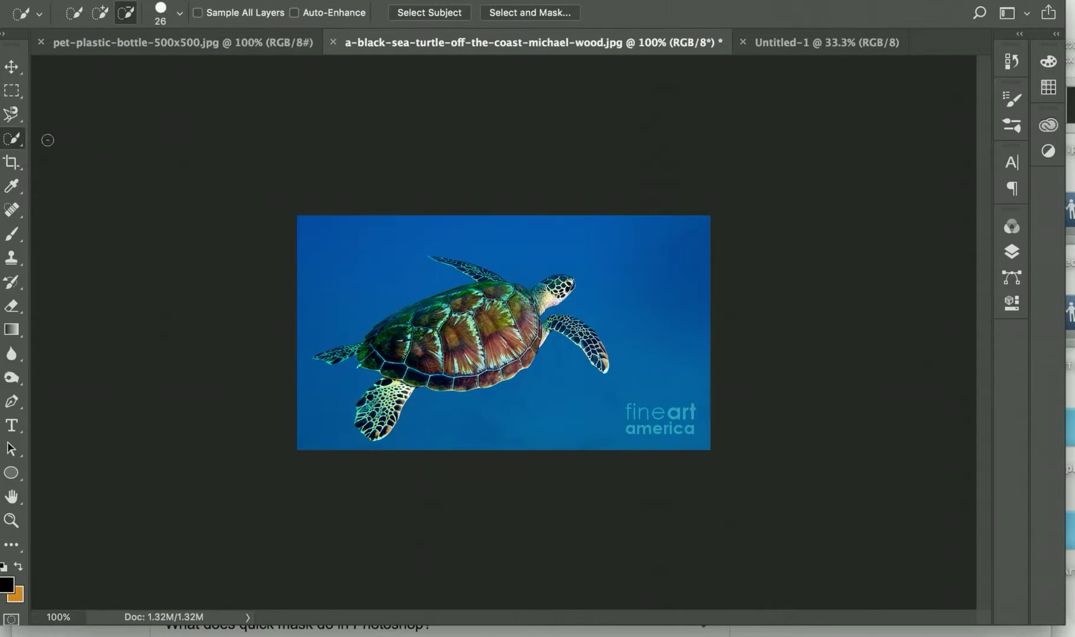
left_click(100, 13)
mouse_move(502, 302)
left_mouse_down()
mouse_move(466, 269)
mouse_move(437, 260)
left_mouse_up()
key("ctrl+d")
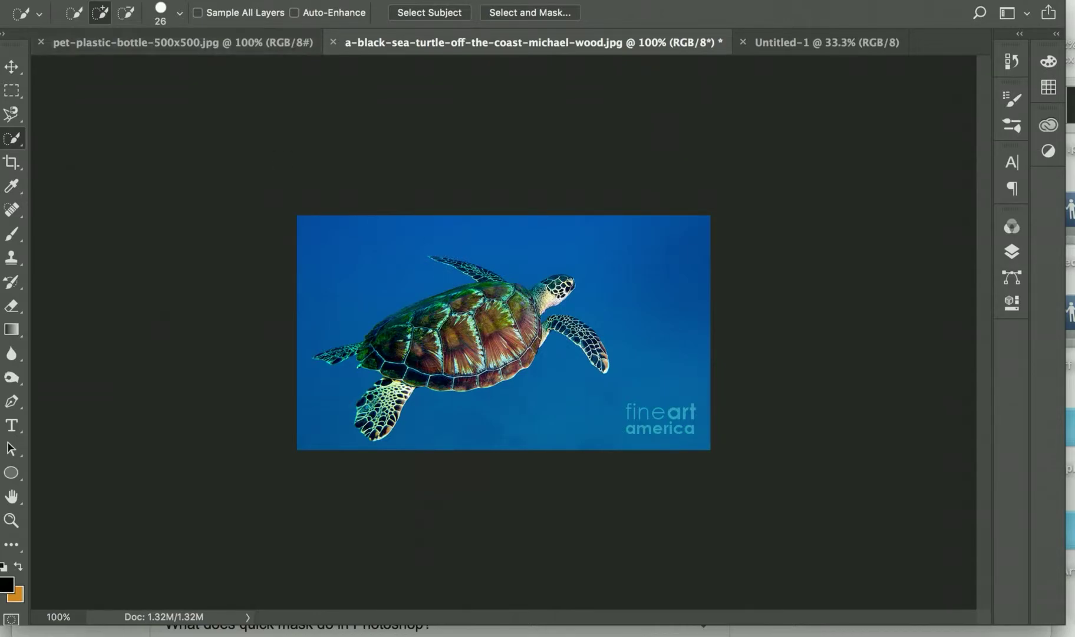
- Set the Quick Selection brush size to 13 and add the small flipper at the turtle's rear to the selection
left_click(179, 13)
left_click_drag(91, 62, 83, 62)
left_click(182, 14)
left_click(336, 366)
- Check the turtle selection in Quick Mask mode, set the Quick Selection tool to subtract, and return to normal mode
key("q")
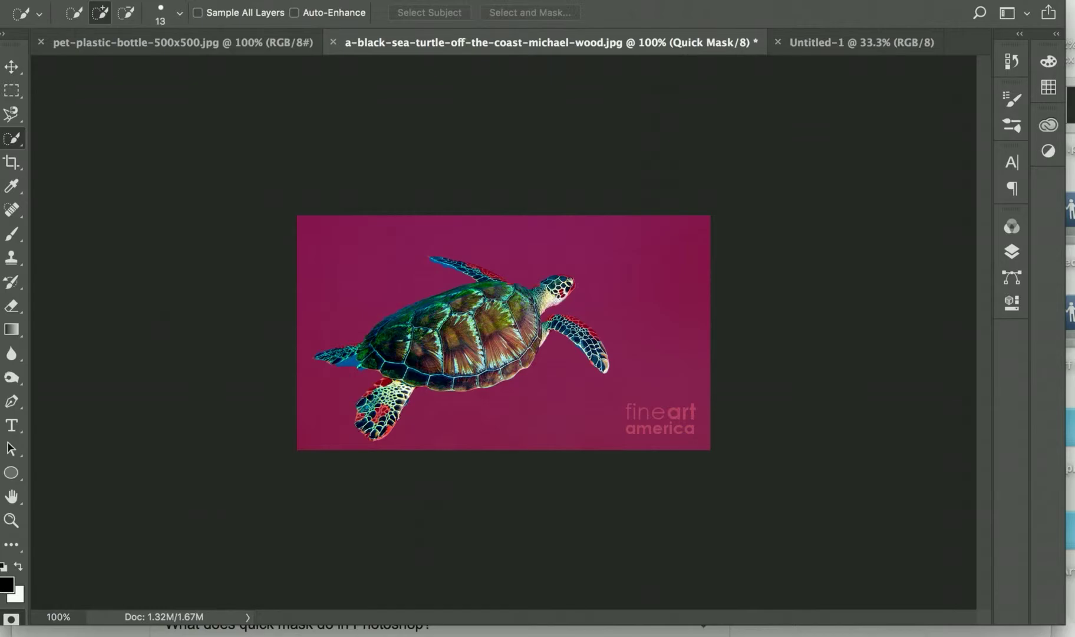
left_click(127, 13)
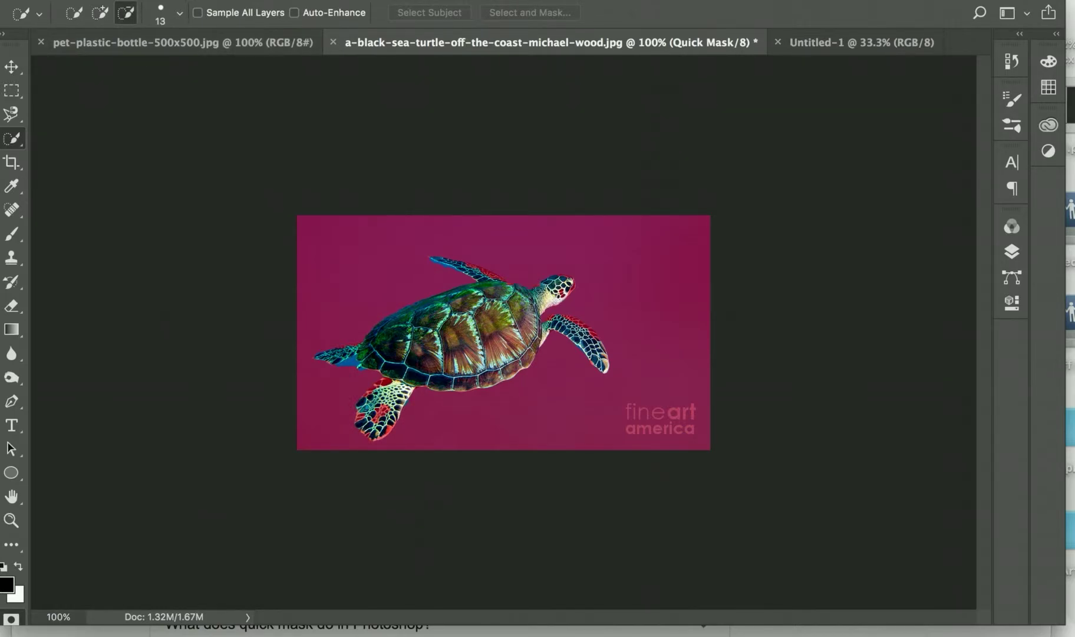
key("q")
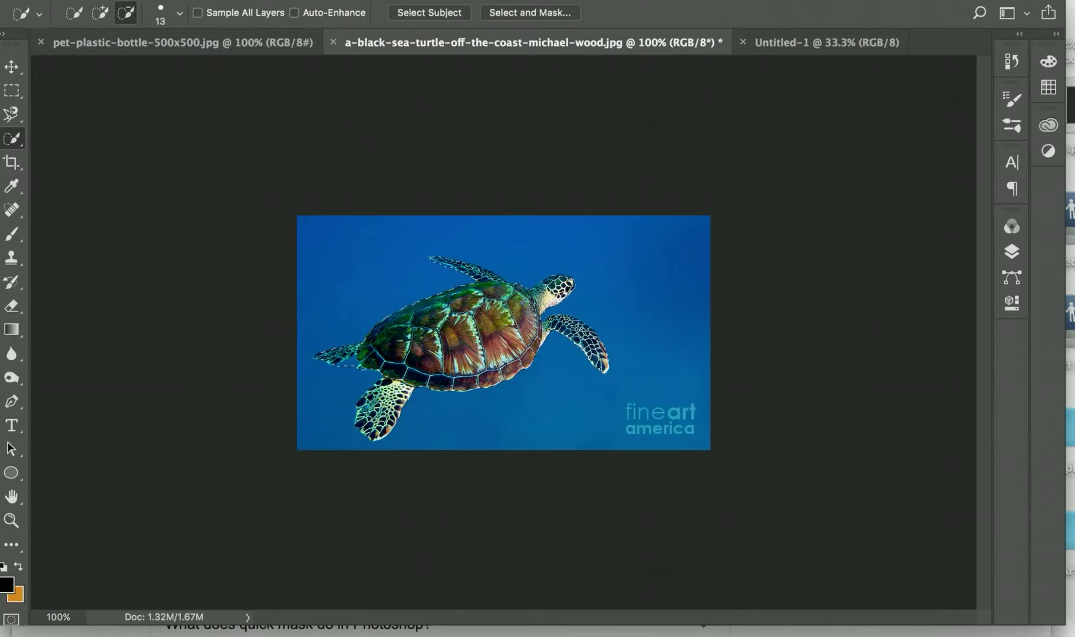
- Reselect the blue water with the Magic Wand and invert the selection so it covers the turtle and watermark
left_click_drag(16, 141, 58, 153)
left_click(390, 310)
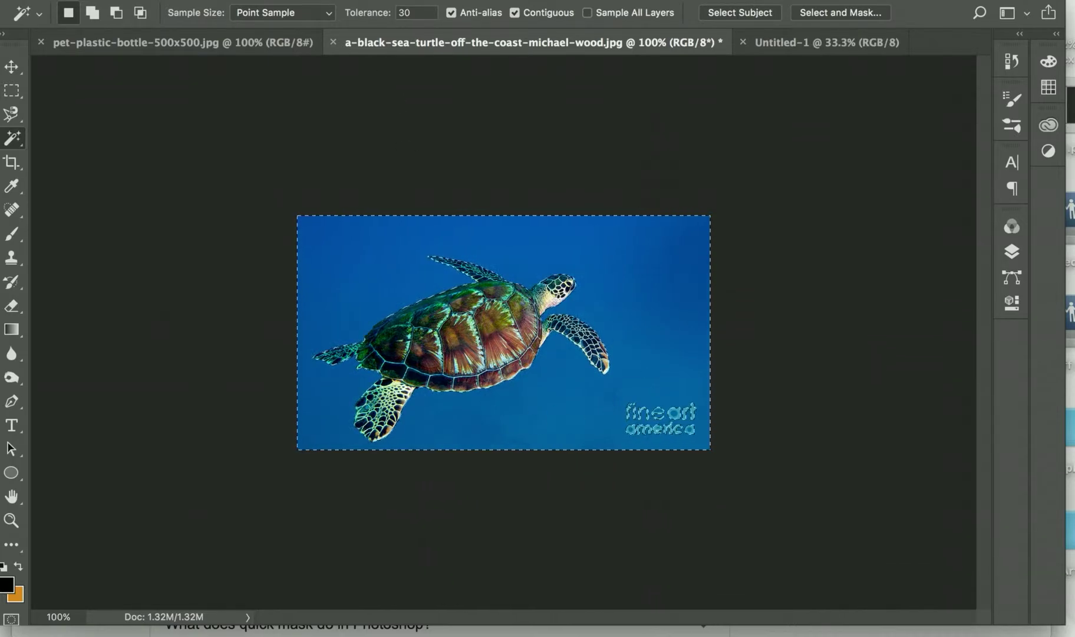
left_click(351, 0)
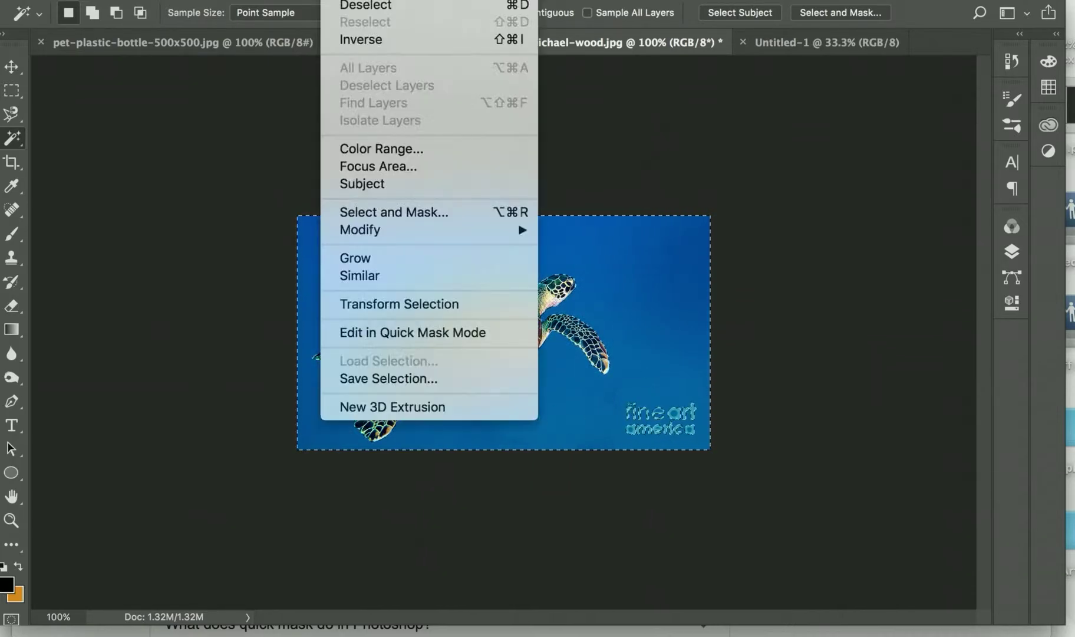
left_click(371, 40)
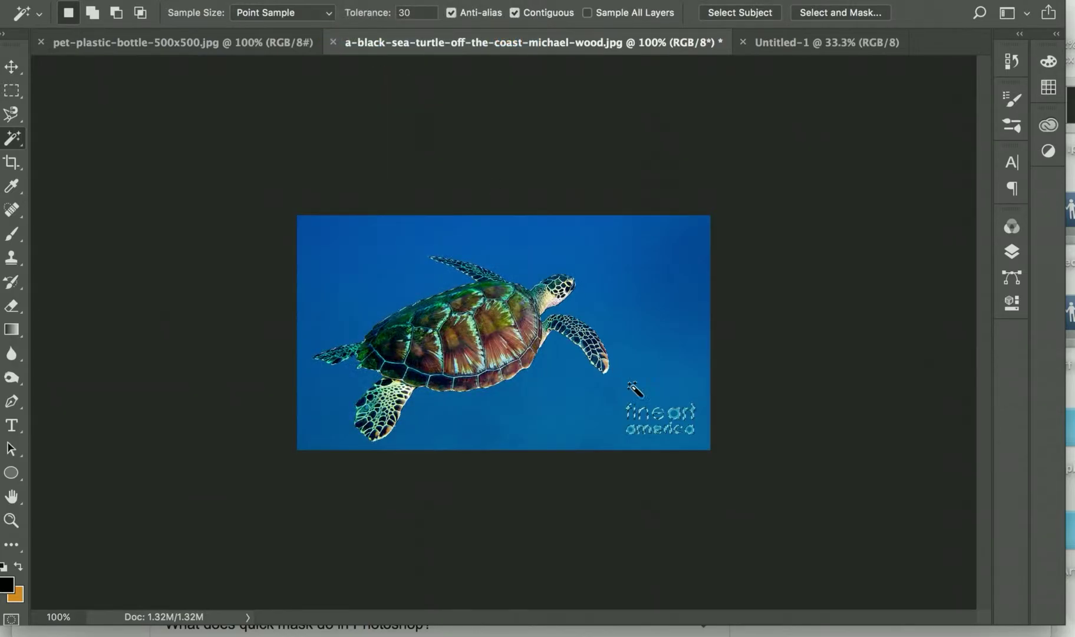
- Subtract the fine art america watermark from the selection with the Quick Selection tool
right_click(18, 135)
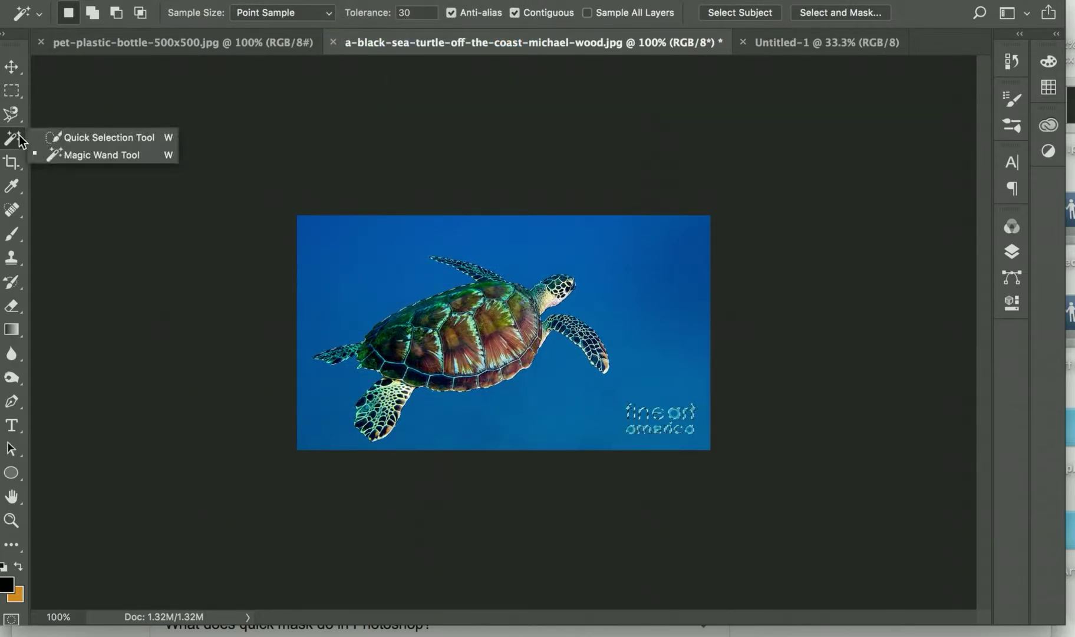
left_click(49, 140)
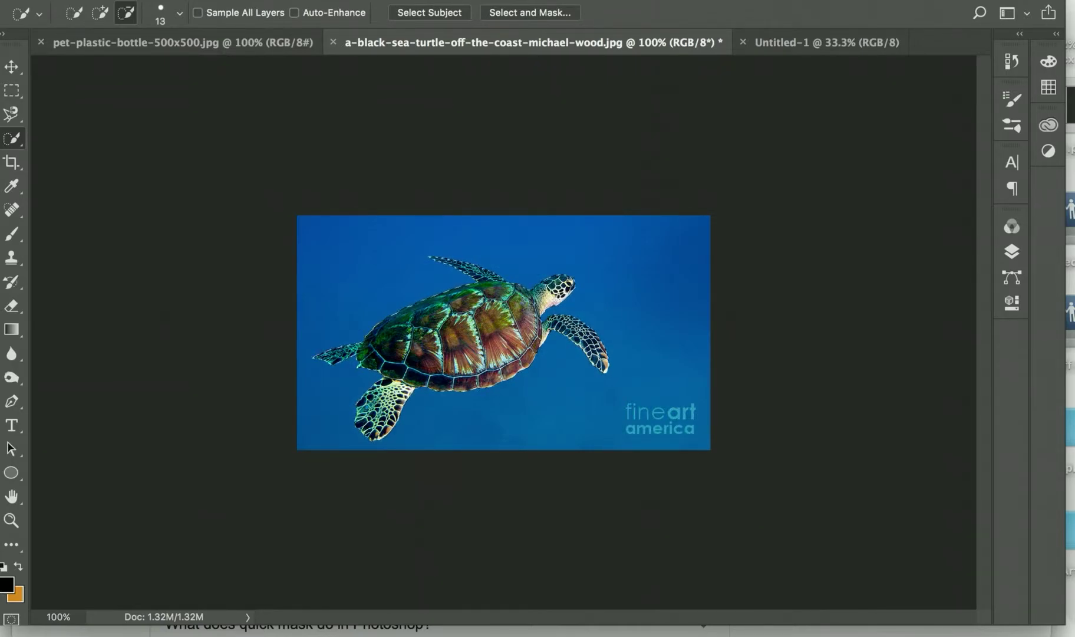
- Copy the selected turtle to a new layer and hide the Background layer
left_click(1011, 251)
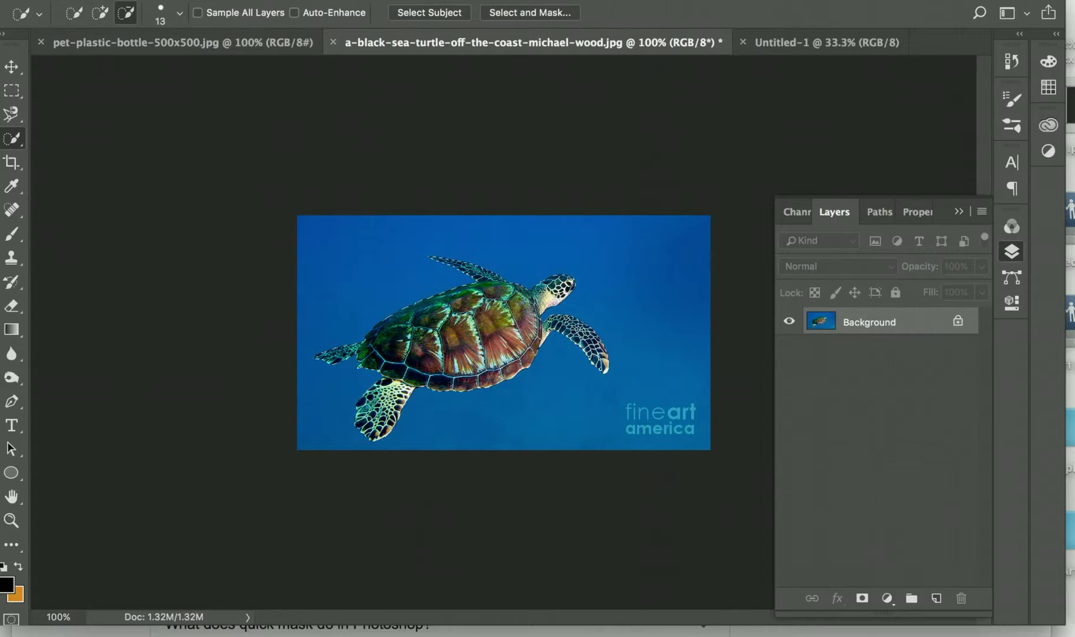
key("super+j")
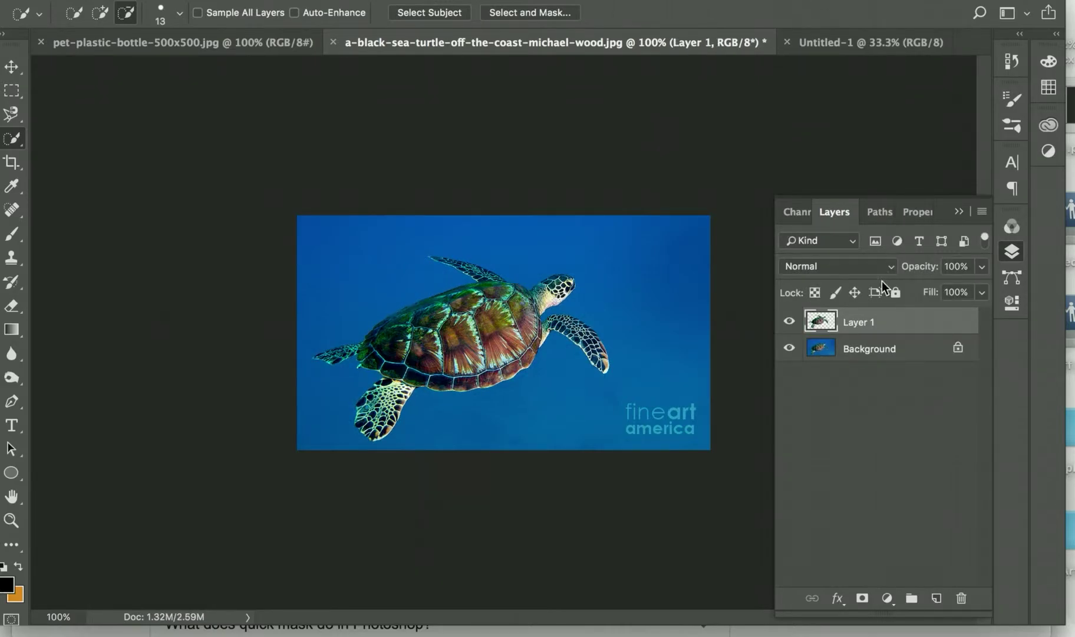
left_click(790, 349)
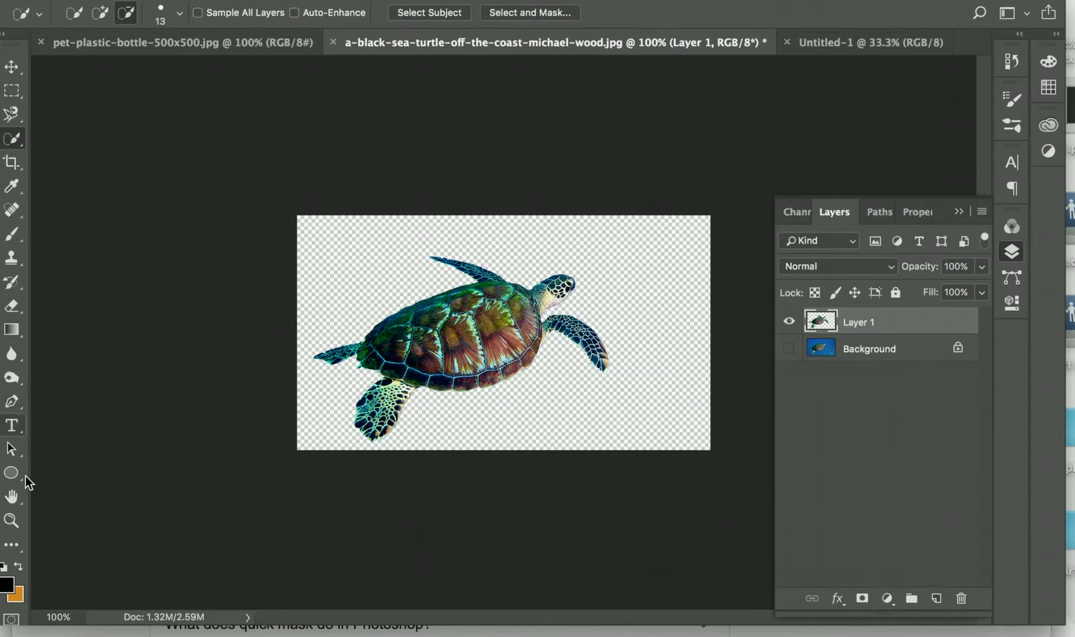
- Choose the Brush tool and set its size to 252 px
left_click(18, 235)
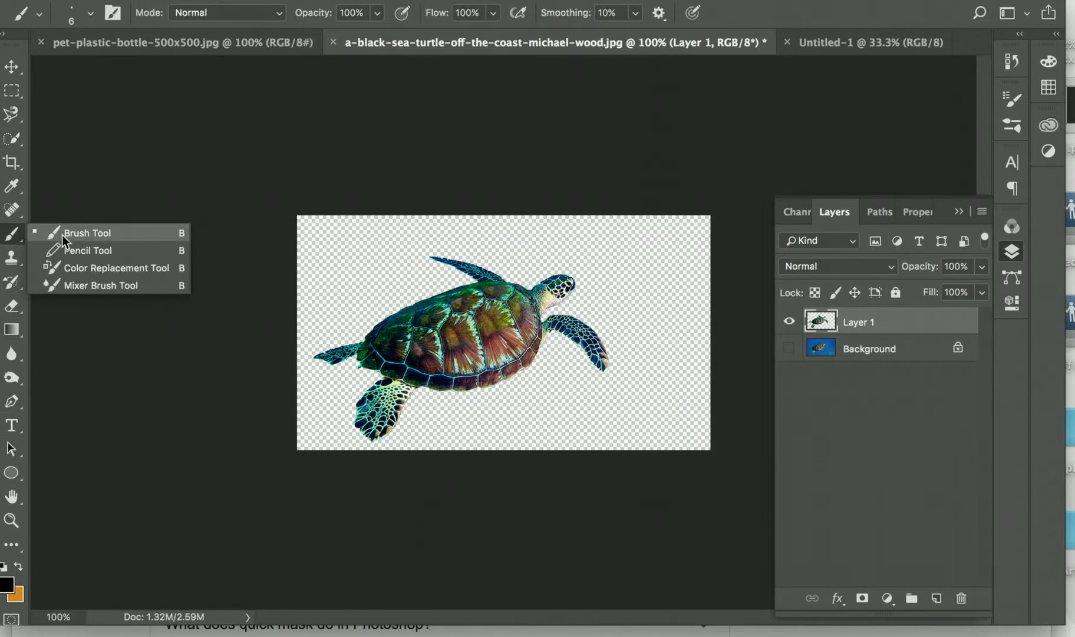
left_click(61, 234)
left_click(91, 13)
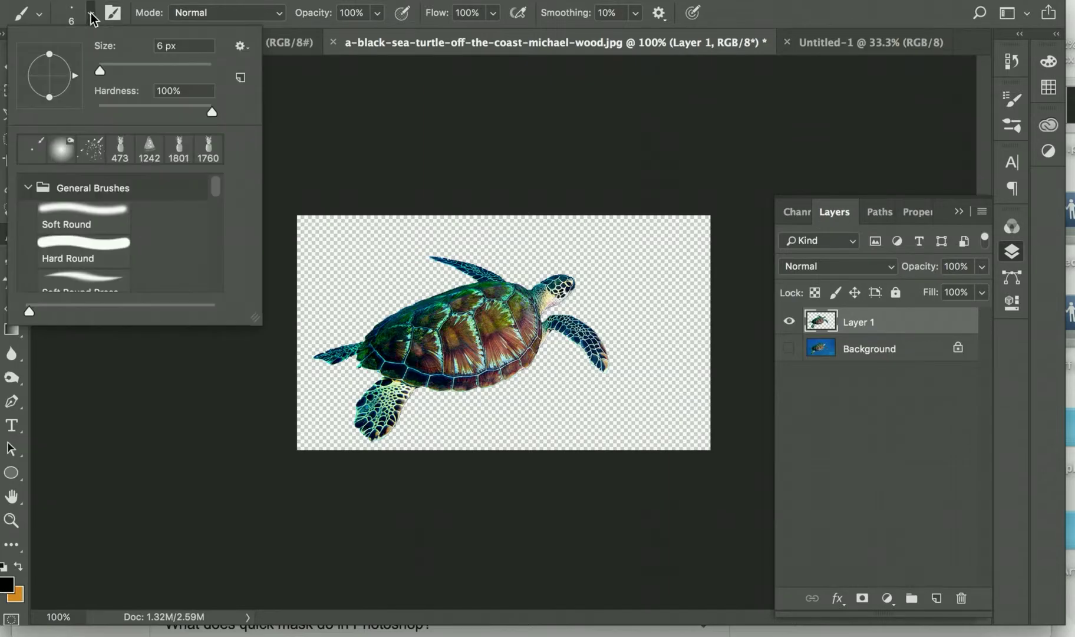
left_click(187, 70)
left_click(91, 14)
left_click(90, 13)
left_click(90, 9)
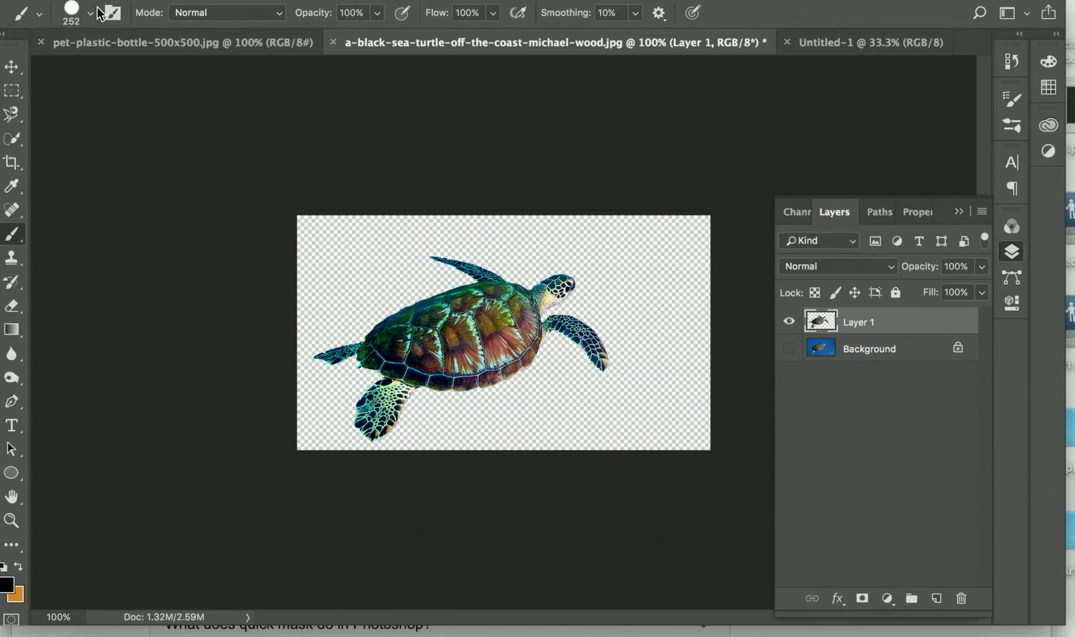
- Try painting over the turtle in black with the brush, and undo the stroke
left_click(1049, 88)
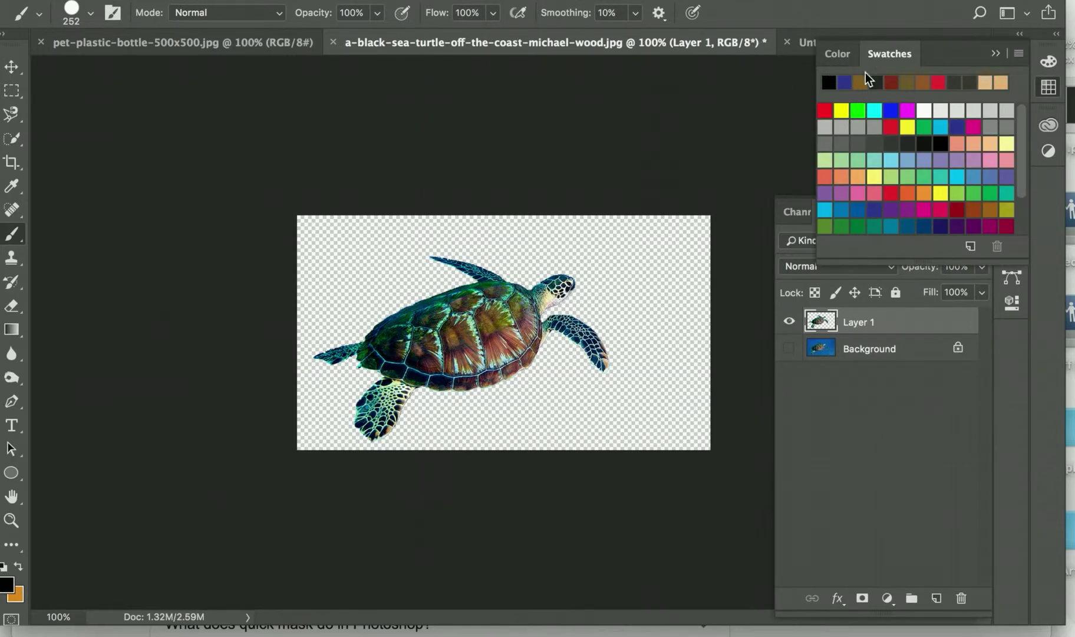
left_click(996, 53)
mouse_move(475, 292)
left_mouse_down()
mouse_move(504, 336)
mouse_move(478, 367)
left_mouse_up()
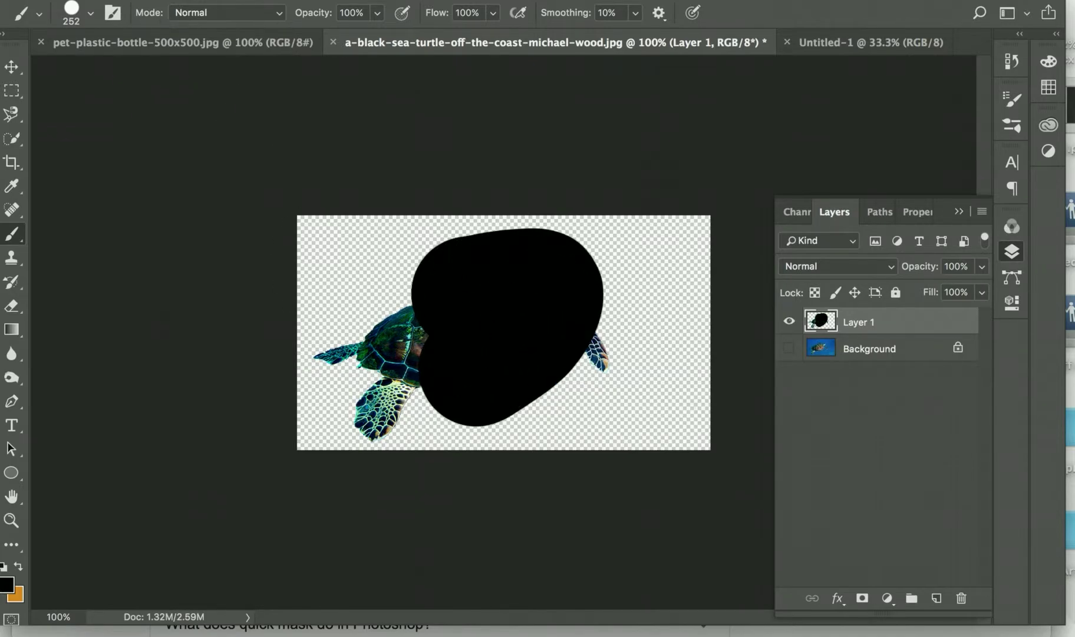
left_click(141, 1)
left_click(194, 12)
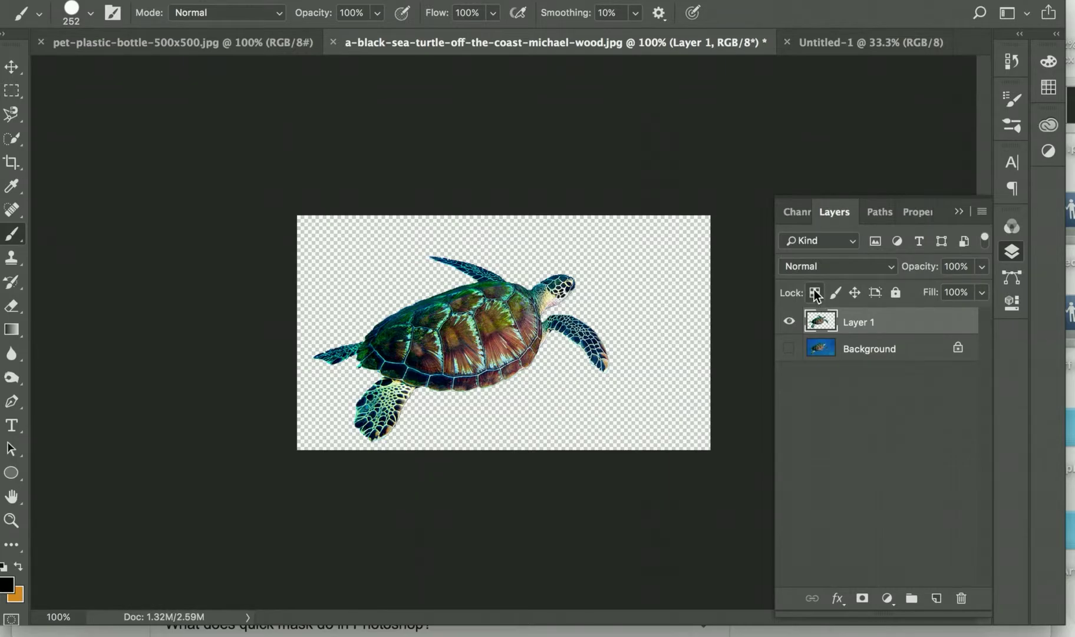
- Lock Layer 1's transparent pixels to paint the whole turtle solid black, and release the lock
left_click(815, 292)
mouse_move(483, 318)
left_mouse_down()
mouse_move(541, 317)
mouse_move(588, 344)
mouse_move(566, 363)
mouse_move(420, 364)
mouse_move(384, 348)
mouse_move(461, 287)
mouse_move(422, 272)
mouse_move(484, 302)
mouse_move(388, 375)
mouse_move(384, 426)
mouse_move(368, 431)
mouse_move(360, 392)
mouse_move(317, 368)
mouse_move(406, 372)
mouse_move(461, 317)
left_mouse_up()
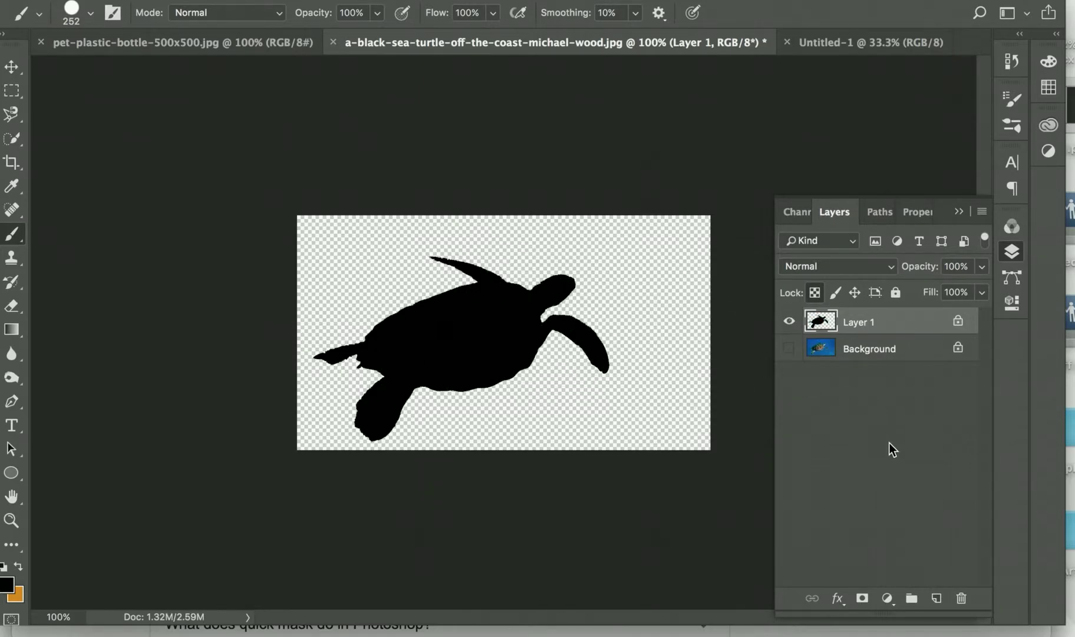
left_click(459, 395)
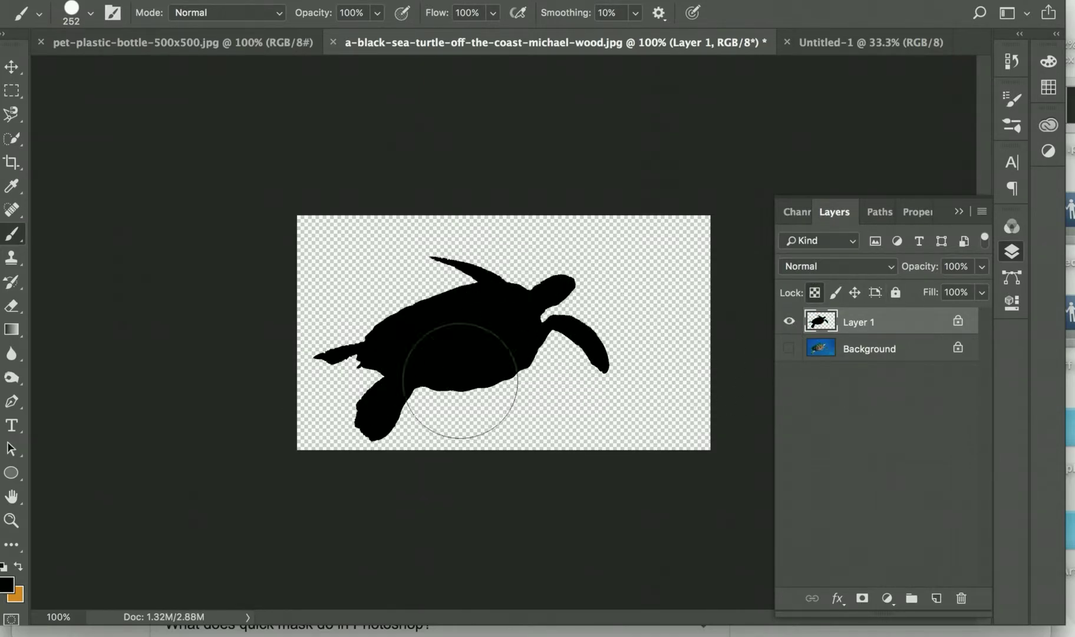
left_click(815, 292)
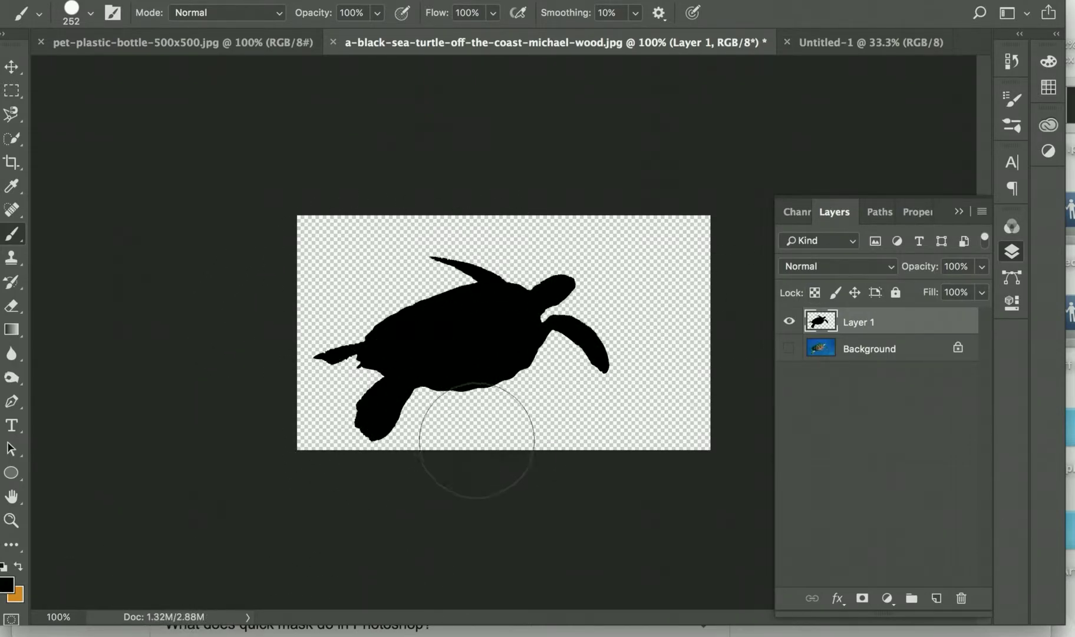
- Move the black turtle silhouette into the Untitled-1 document with the Move tool
left_click(11, 66)
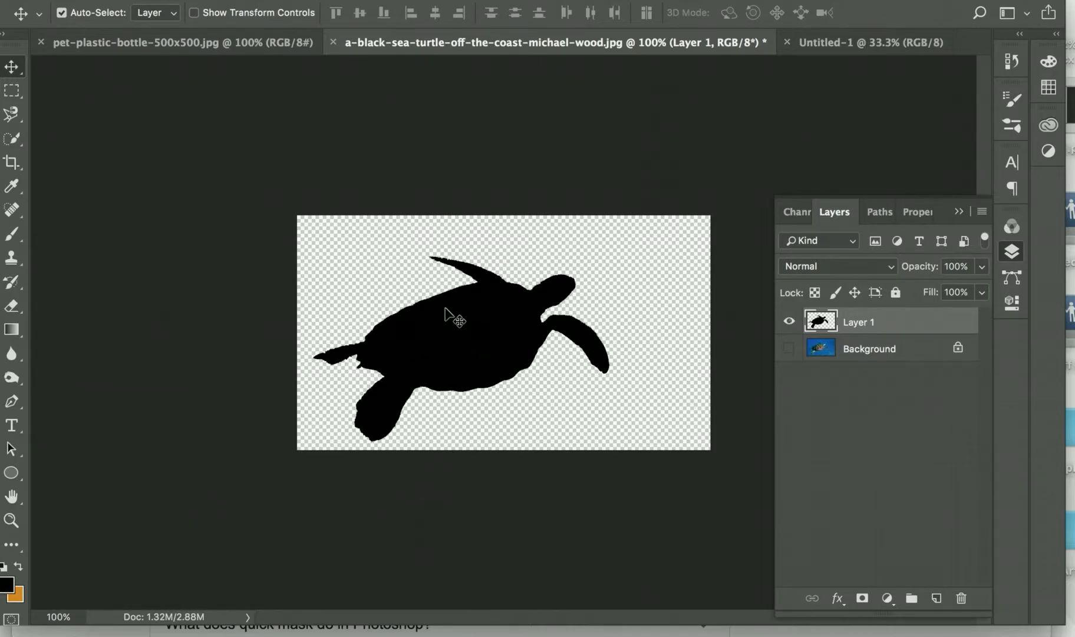
left_click_drag(454, 338, 616, 162)
left_click_drag(451, 308, 451, 306)
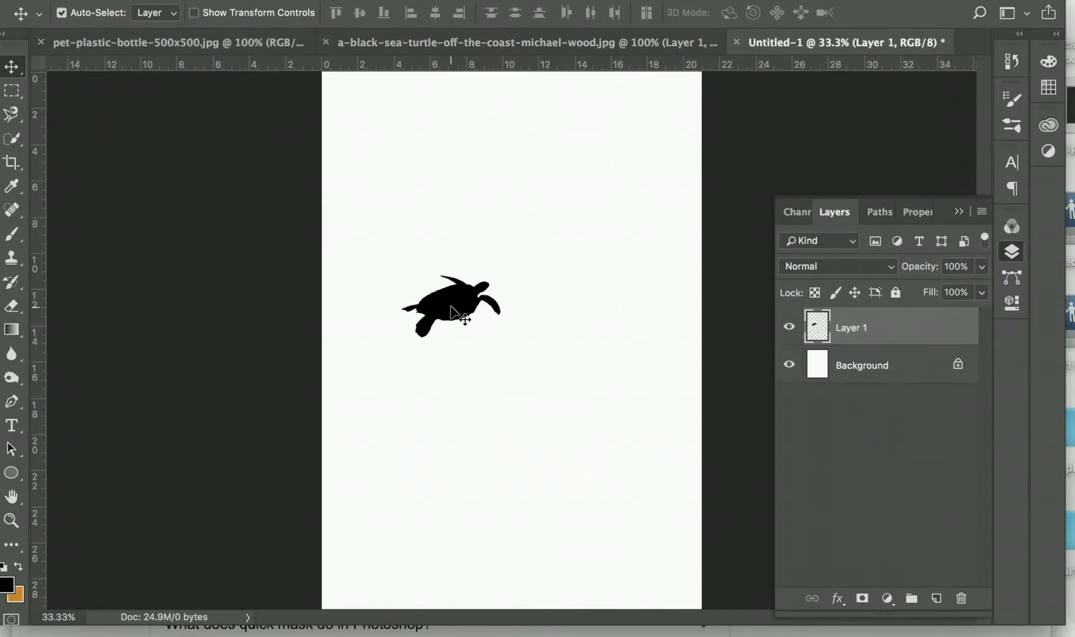
- Enlarge the turtle silhouette with Free Transform so it spans most of the page width, and place it around the middle
key("ctrl+t")
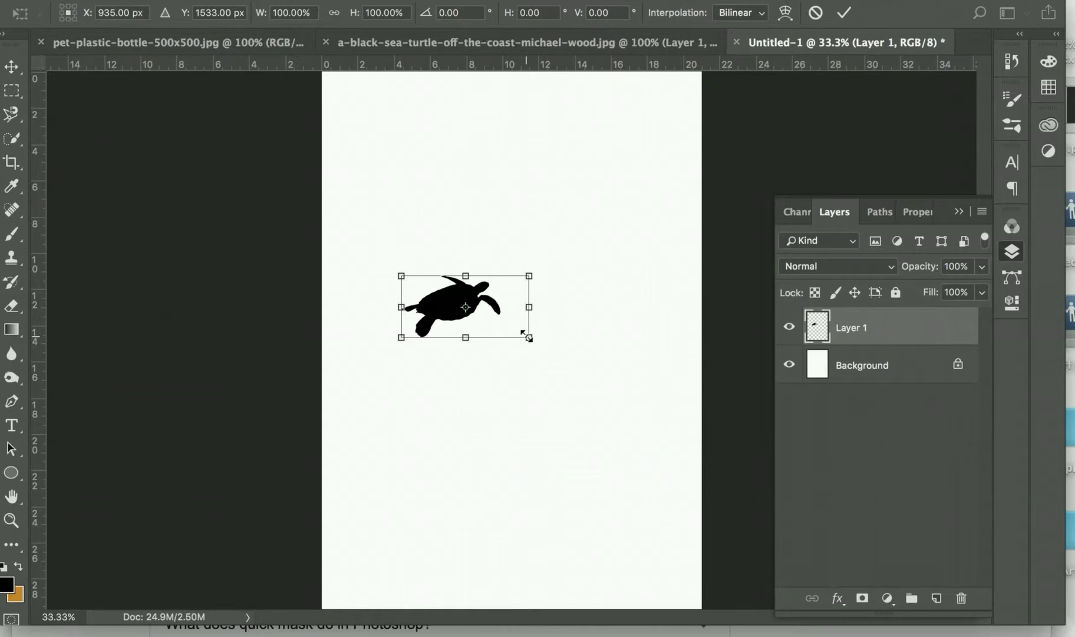
left_click_drag(528, 337, 678, 494)
left_click_drag(401, 276, 357, 254)
mouse_move(509, 328)
left_mouse_down()
mouse_move(530, 345)
mouse_move(525, 336)
left_mouse_up()
key("Return")
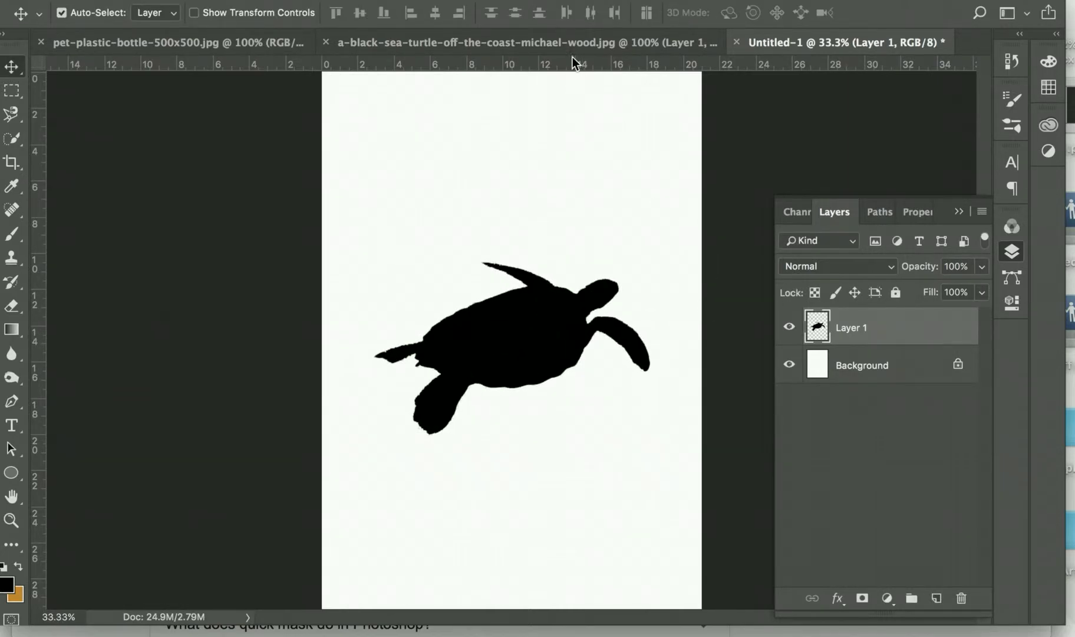
- In pet-plastic-bottle-500x500.jpg, select the white background with the Magic Wand and invert the selection to cover the bottle
left_click(235, 43)
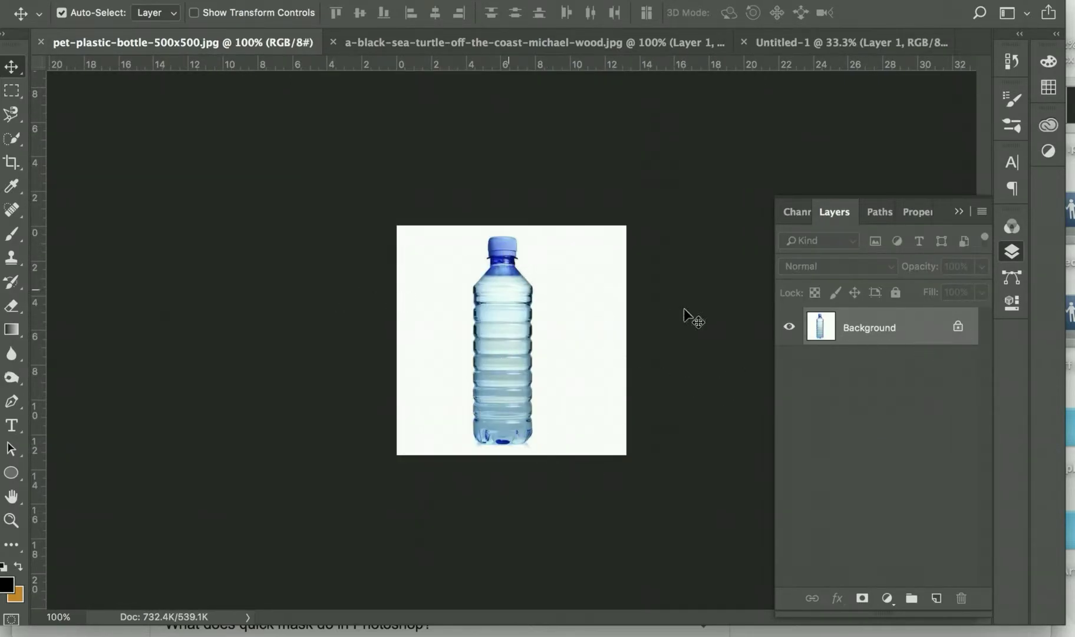
left_click(14, 139)
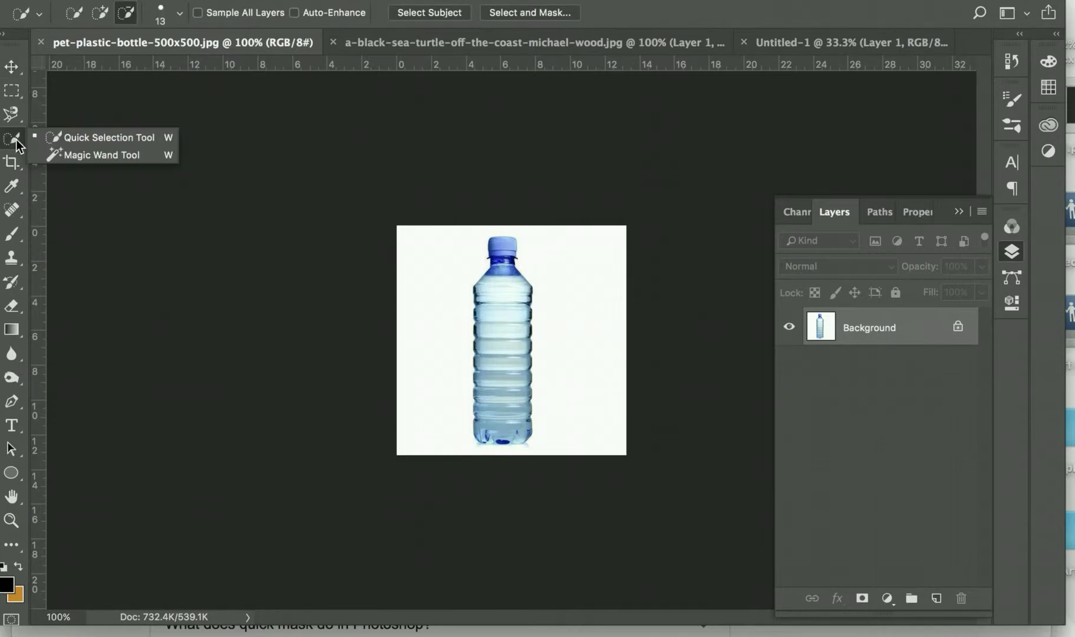
left_click(64, 155)
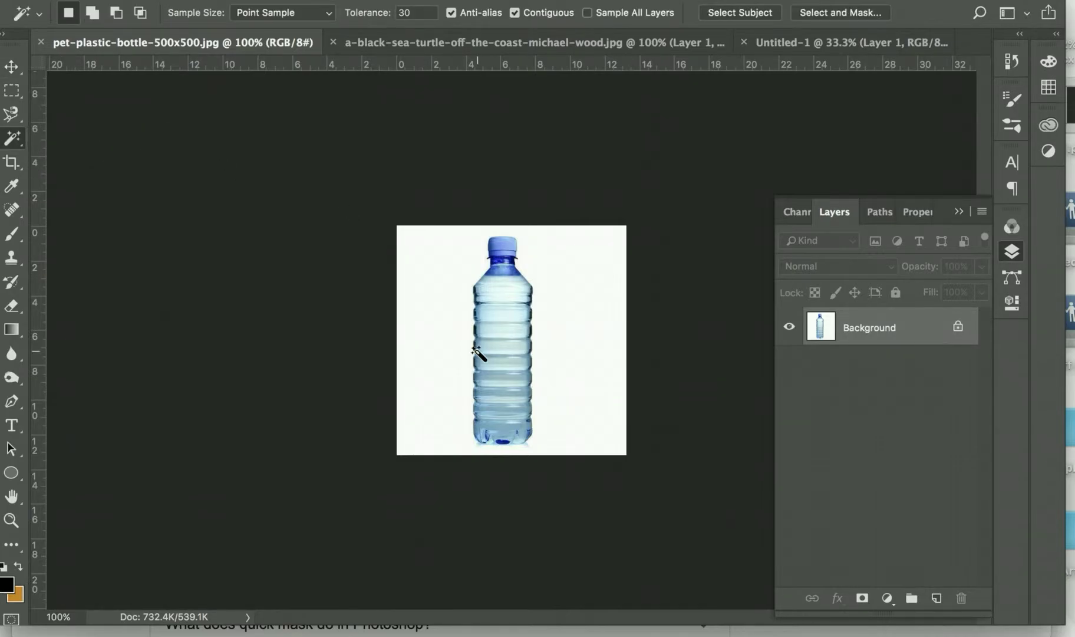
left_click(457, 350)
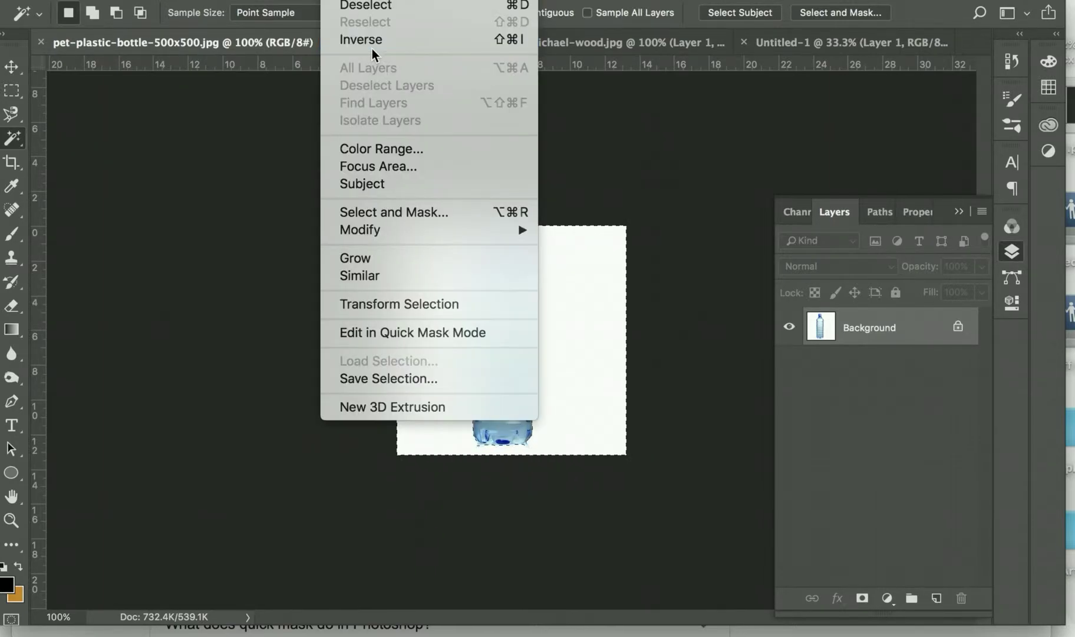
left_click(372, 46)
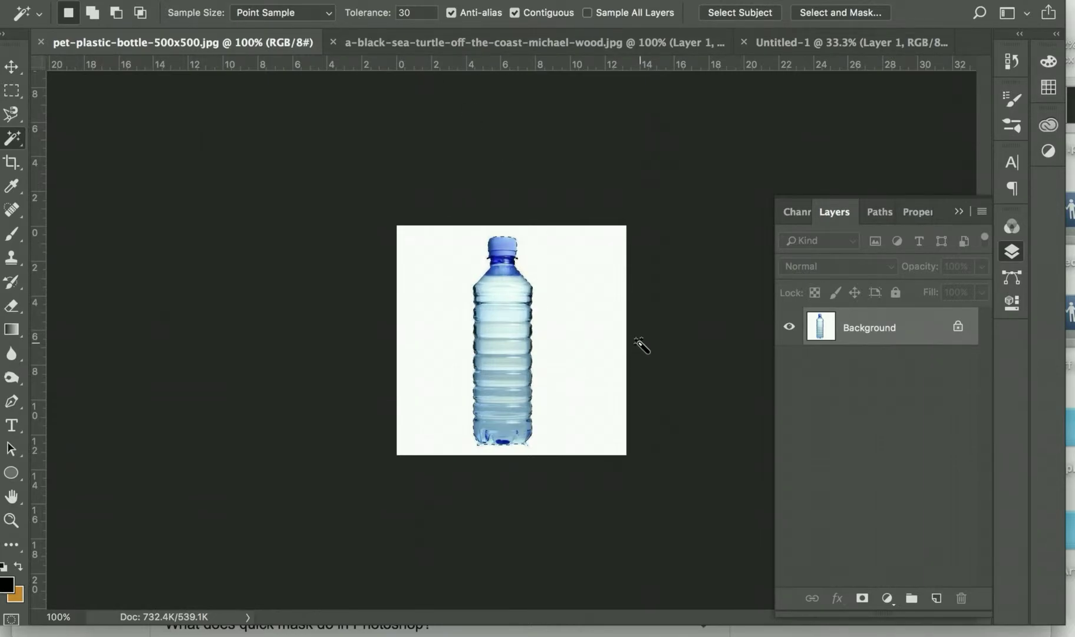
- Copy the selected bottle to a new layer and paint it solid black with transparent pixels locked
key("ctrl+j")
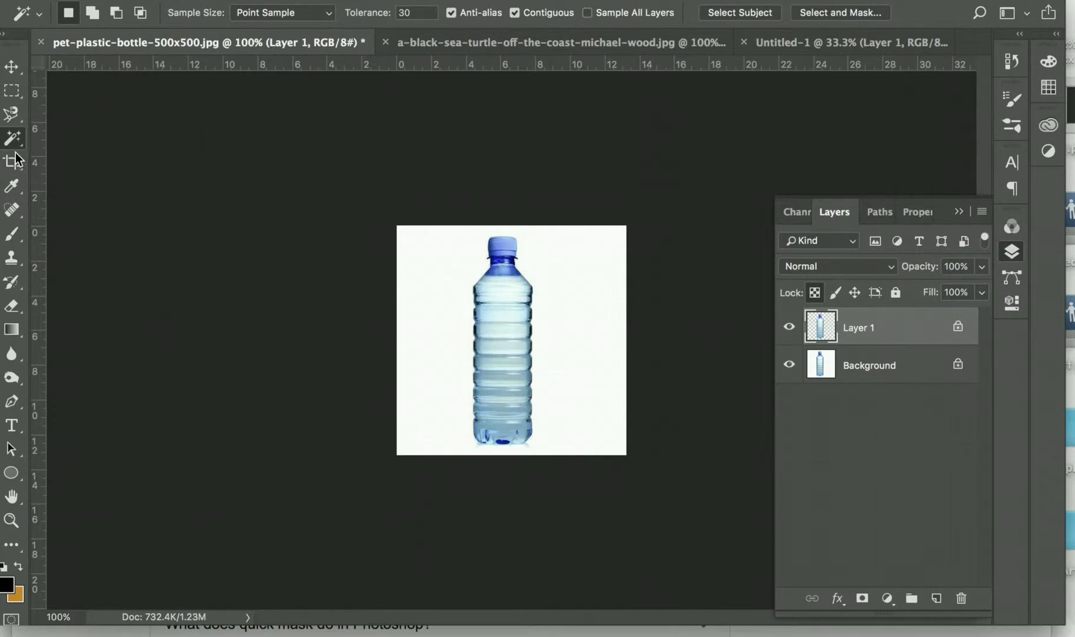
left_click(12, 234)
mouse_move(504, 279)
left_mouse_down()
mouse_move(494, 331)
mouse_move(502, 427)
left_mouse_up()
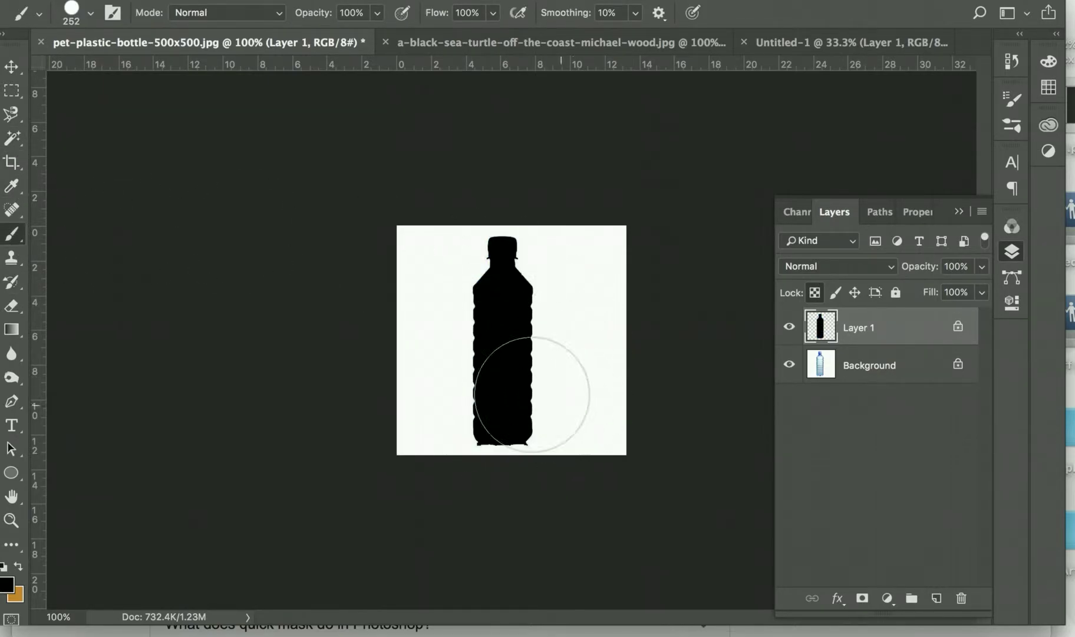
- Set the foreground colour to the very light grey swatch beside white
left_click(1011, 61)
left_click(1020, 58)
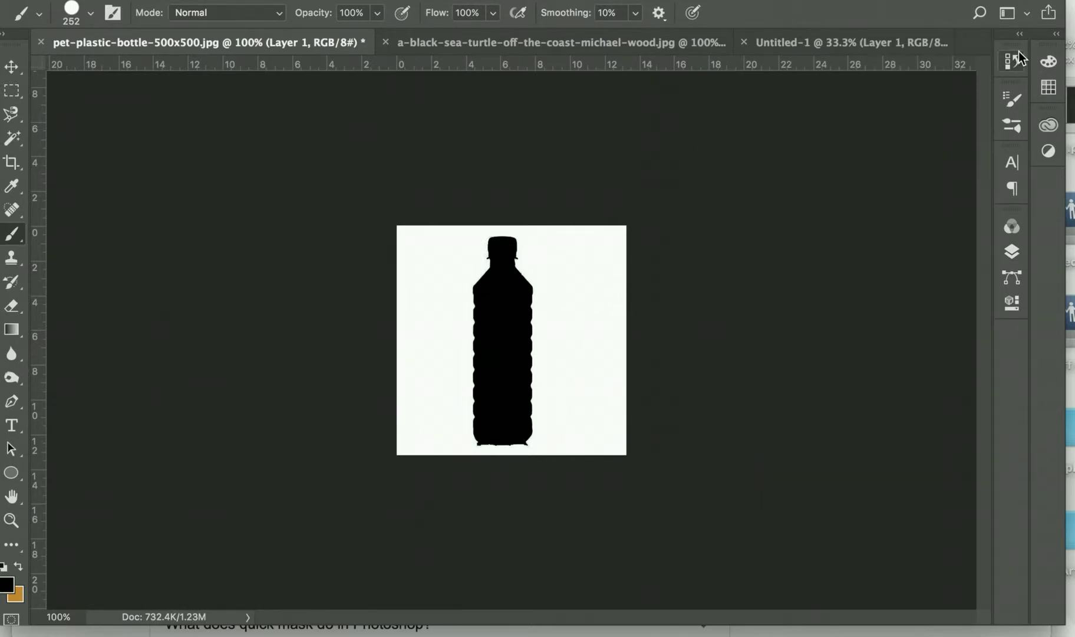
left_click(1048, 89)
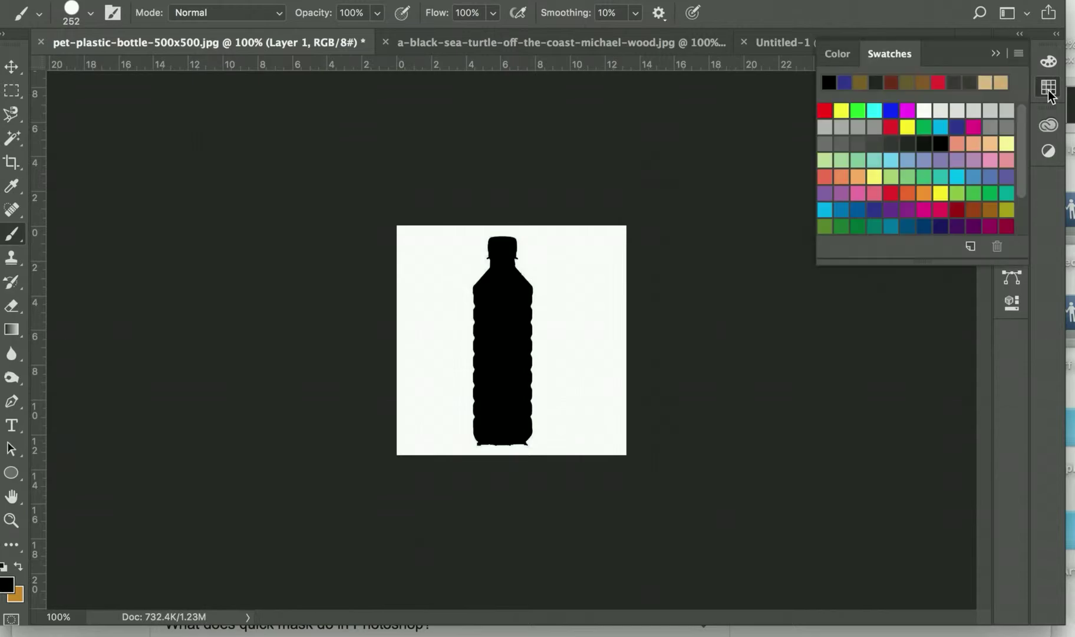
left_click(924, 110)
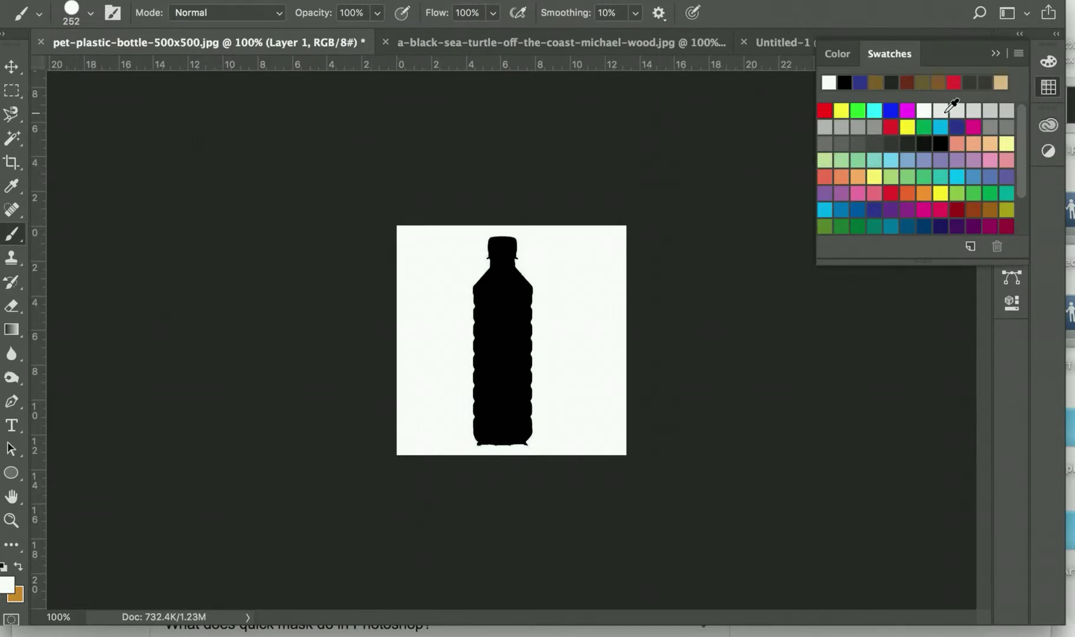
left_click(942, 111)
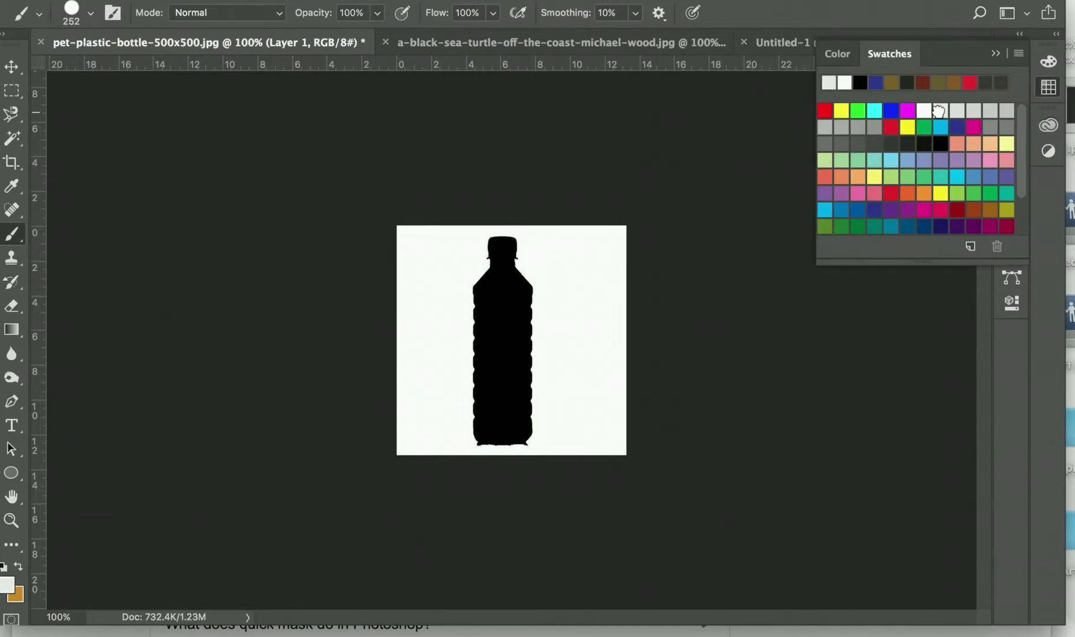
left_click(996, 54)
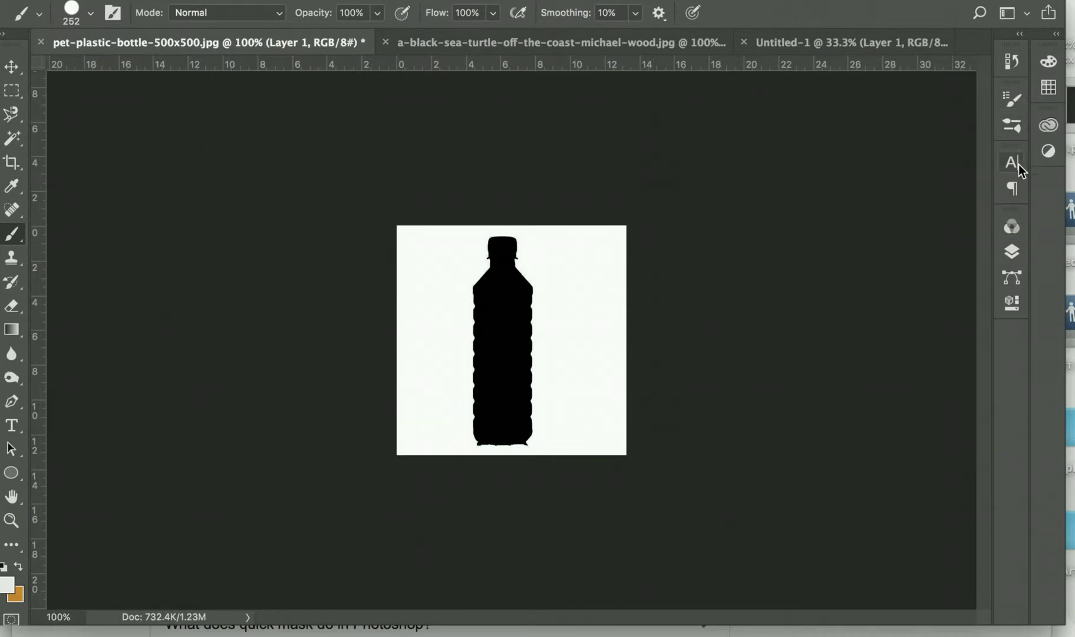
- Hide the bottle image's Background layer and repaint the bottle silhouette light grey
left_click(1013, 254)
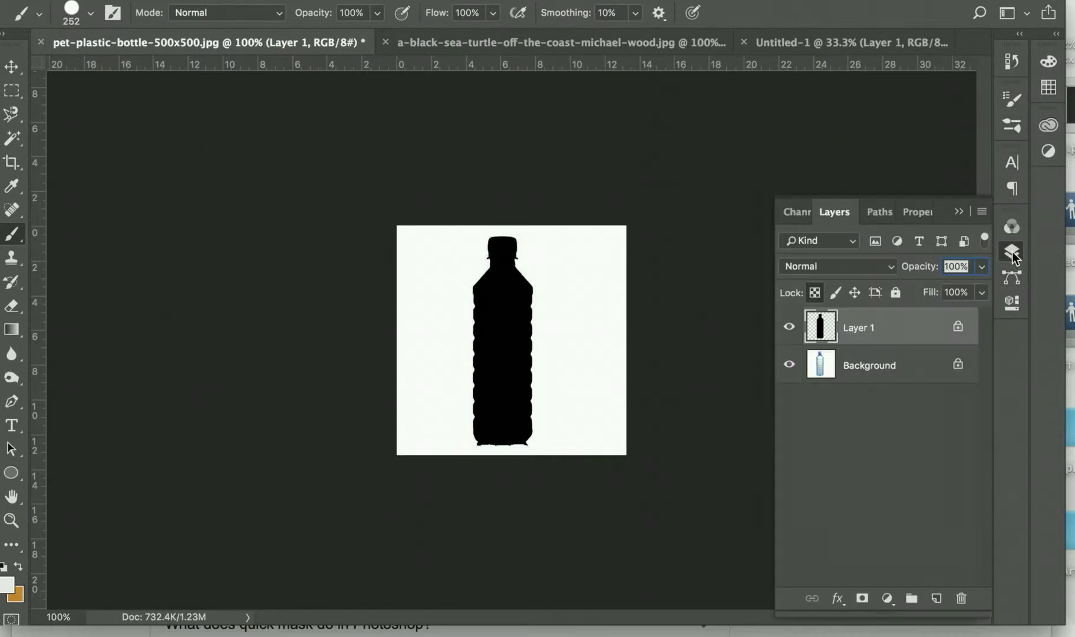
left_click(789, 365)
mouse_move(503, 283)
left_mouse_down()
mouse_move(508, 443)
mouse_move(504, 255)
left_mouse_up()
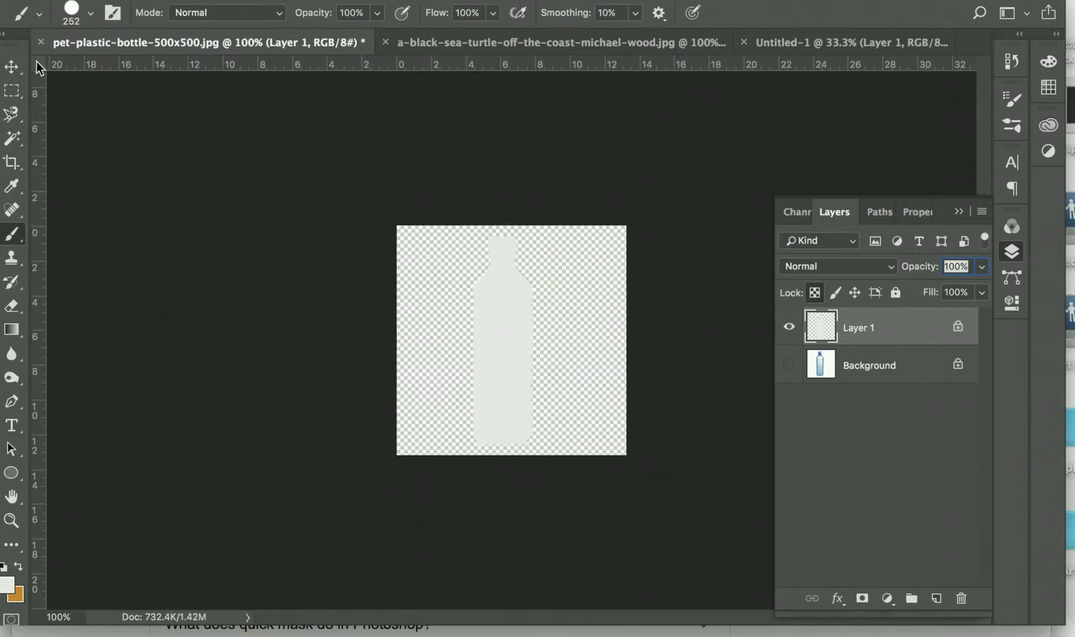
- Move the light grey bottle into the Untitled-1 document and place it over the turtle's shell
left_click(12, 67)
mouse_move(510, 342)
left_mouse_down()
mouse_move(540, 173)
mouse_move(802, 77)
mouse_move(797, 43)
mouse_move(517, 367)
mouse_move(528, 366)
mouse_move(525, 338)
mouse_move(524, 352)
left_mouse_up()
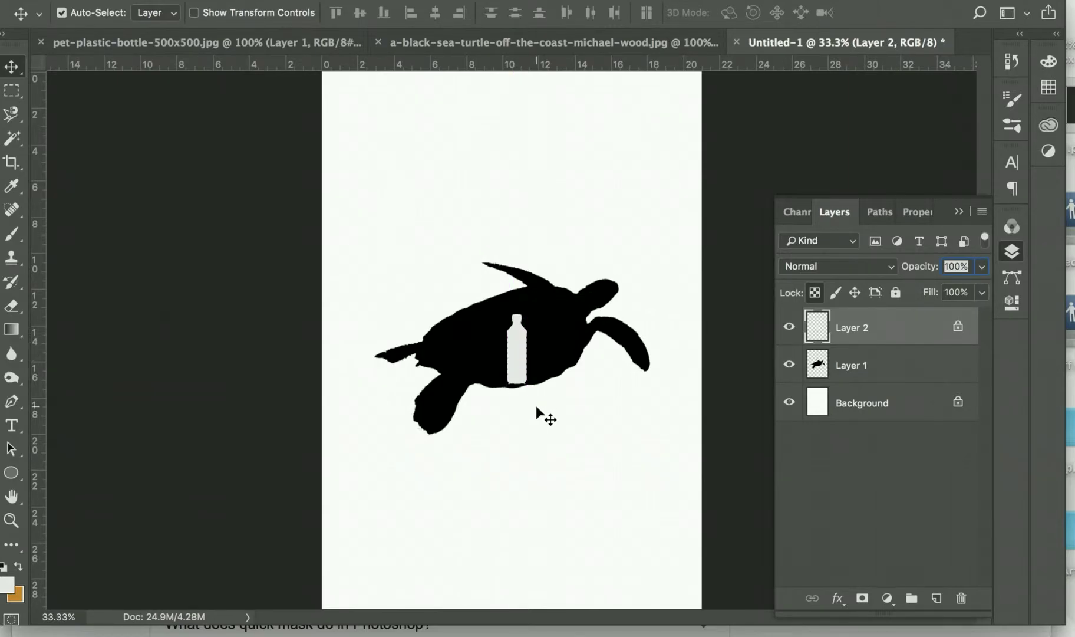
key("shift+Down")
key("shift+Down")
- Scale the bottle to about 152% and rotate it about 62.6° so it lies along the turtle's shell, applying the transformation
key("ctrl+t")
left_click_drag(506, 318, 466, 282)
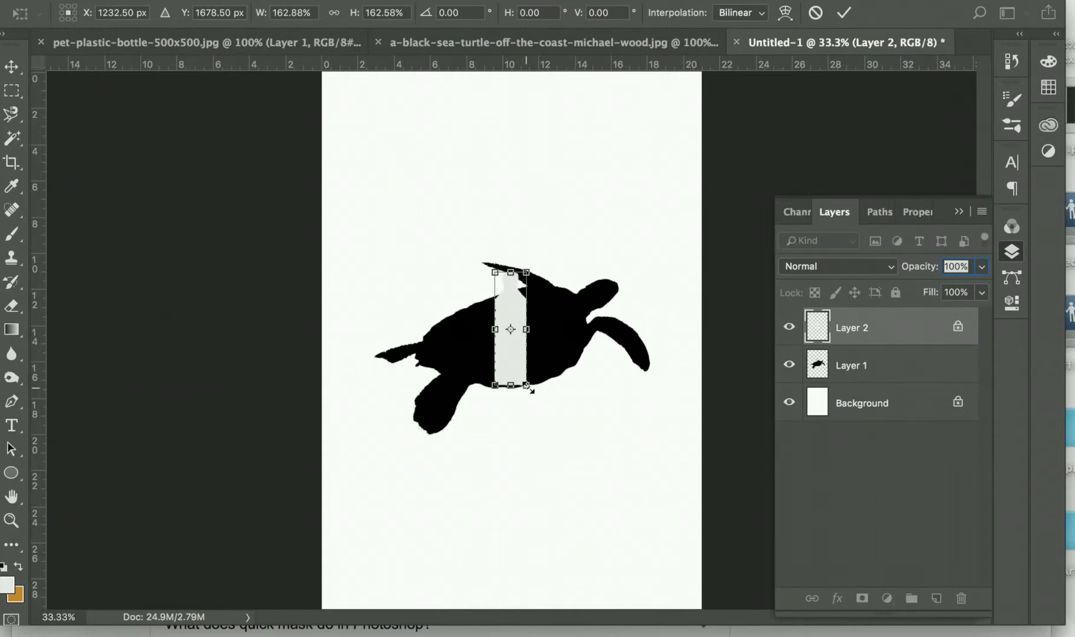
left_click_drag(541, 390, 492, 369)
mouse_move(483, 357)
left_mouse_down()
mouse_move(478, 368)
mouse_move(498, 348)
left_mouse_up()
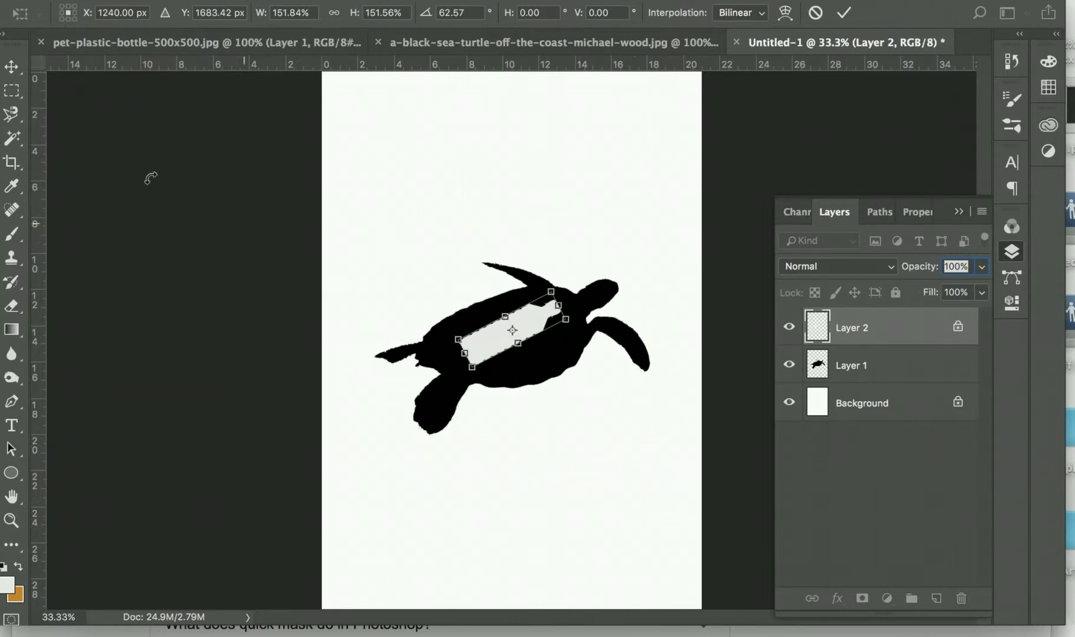
left_click(15, 59)
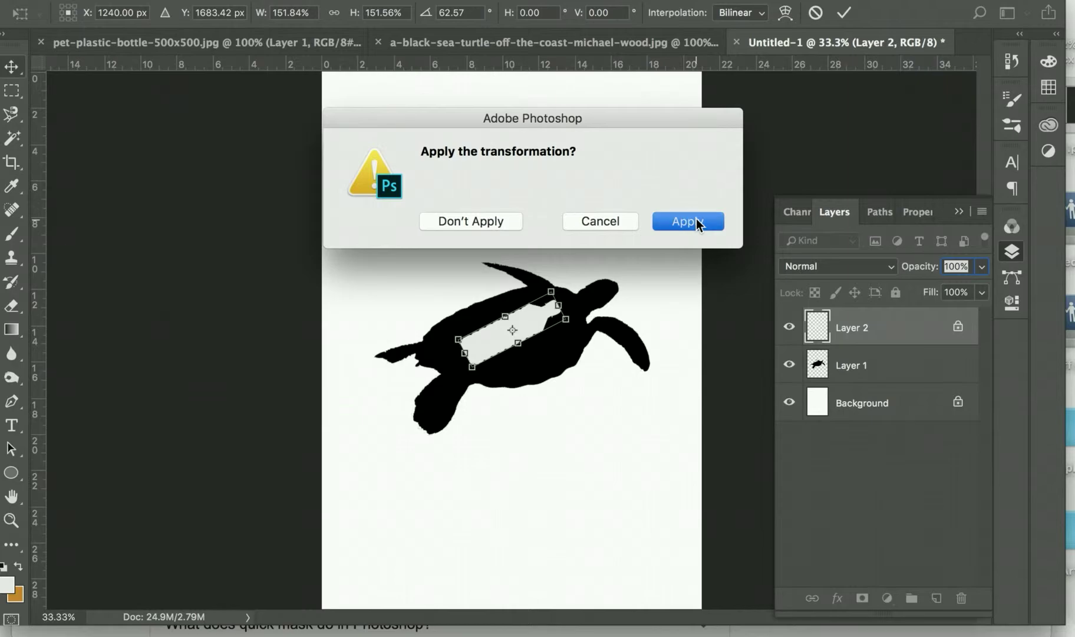
left_click(695, 222)
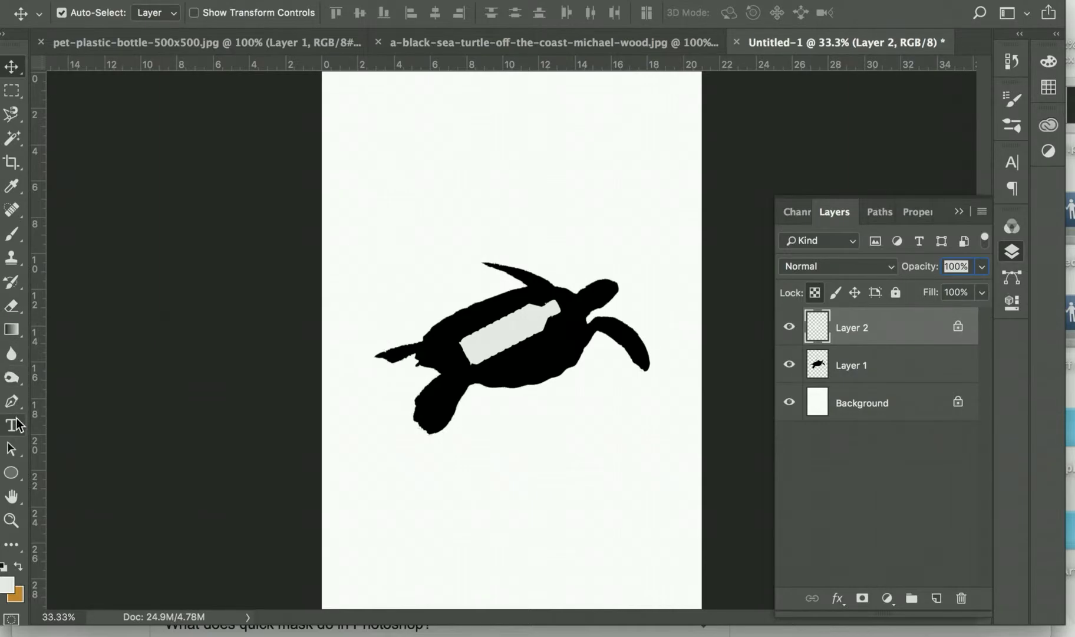
- Fill the bottle silhouette on Layer 2 with white using the Paint Bucket tool
left_click(13, 335)
left_click(62, 342)
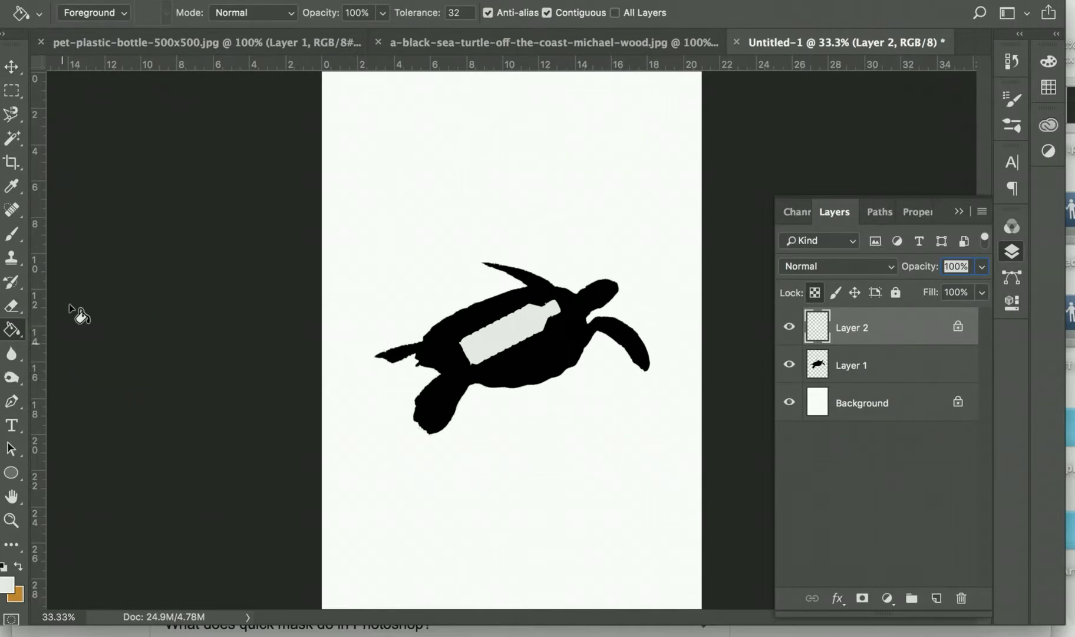
left_click(1048, 88)
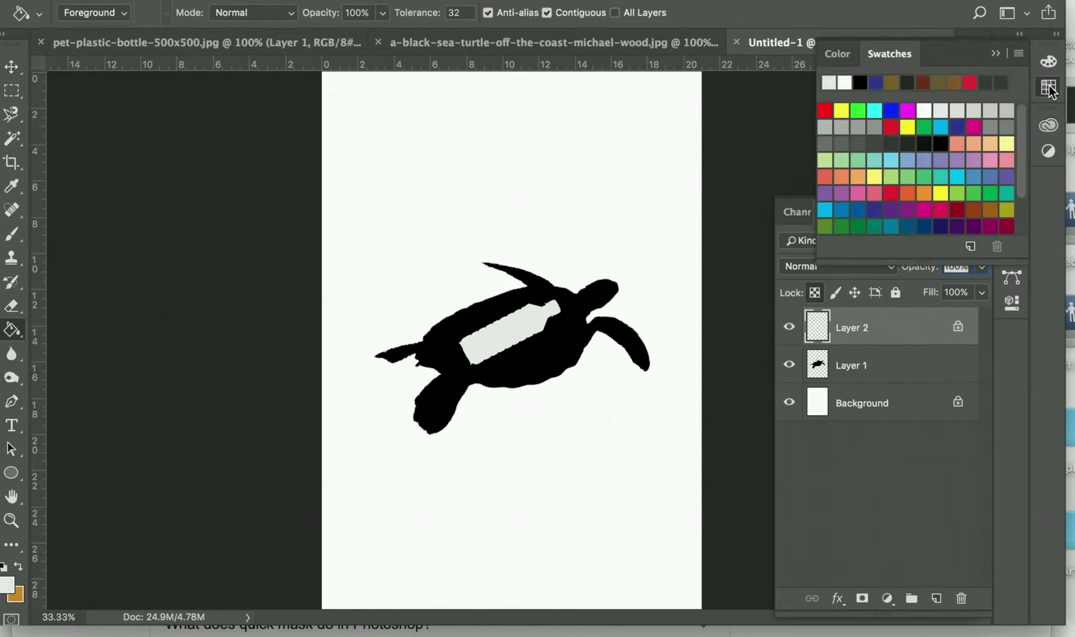
left_click(845, 82)
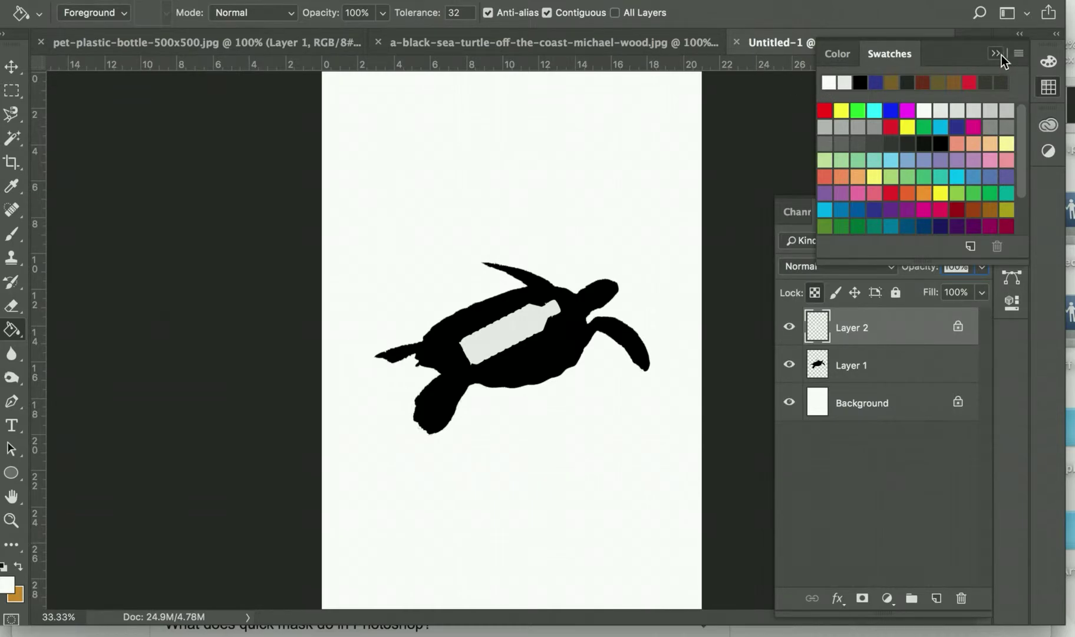
left_click(1002, 55)
left_click(512, 320)
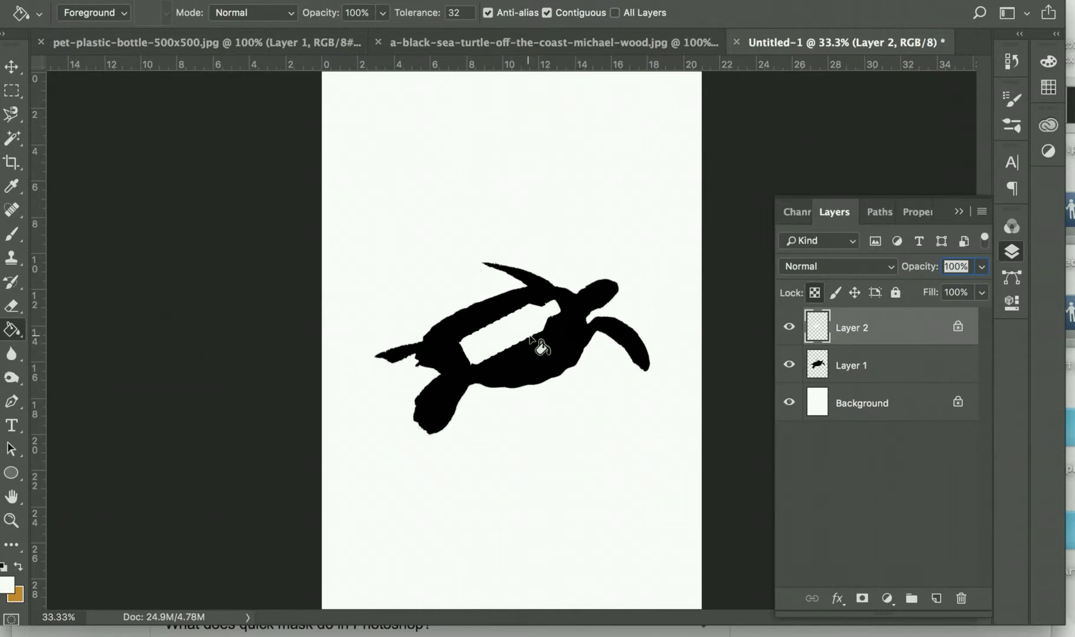
- Create a text box above the turtle, directly over Layer 1 in the stack, with the text colour set to black
left_click(893, 377)
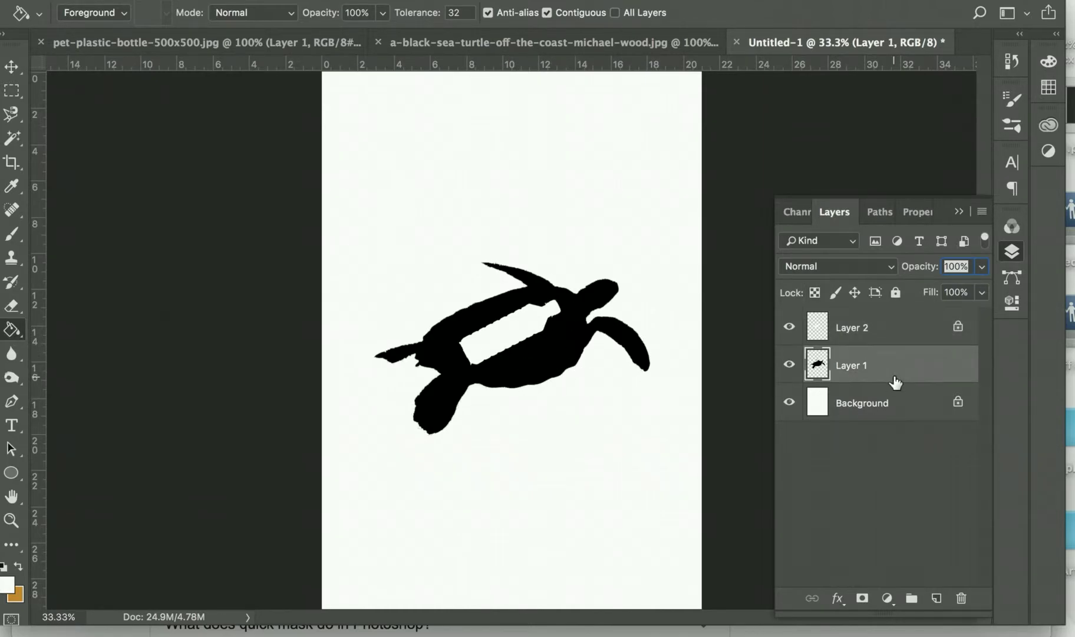
left_click(1049, 89)
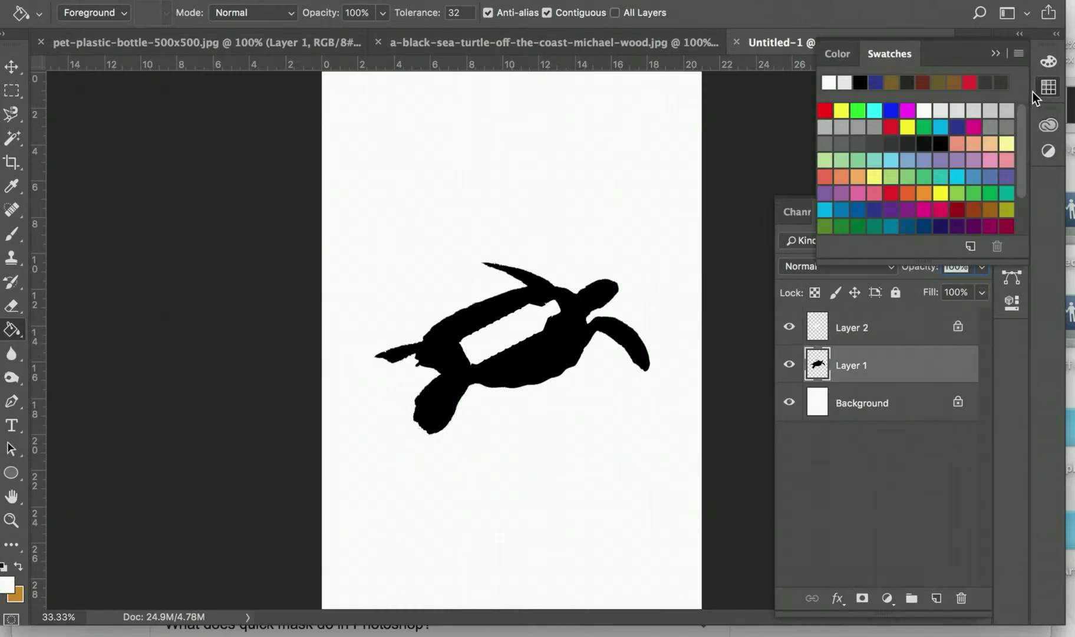
left_click(999, 54)
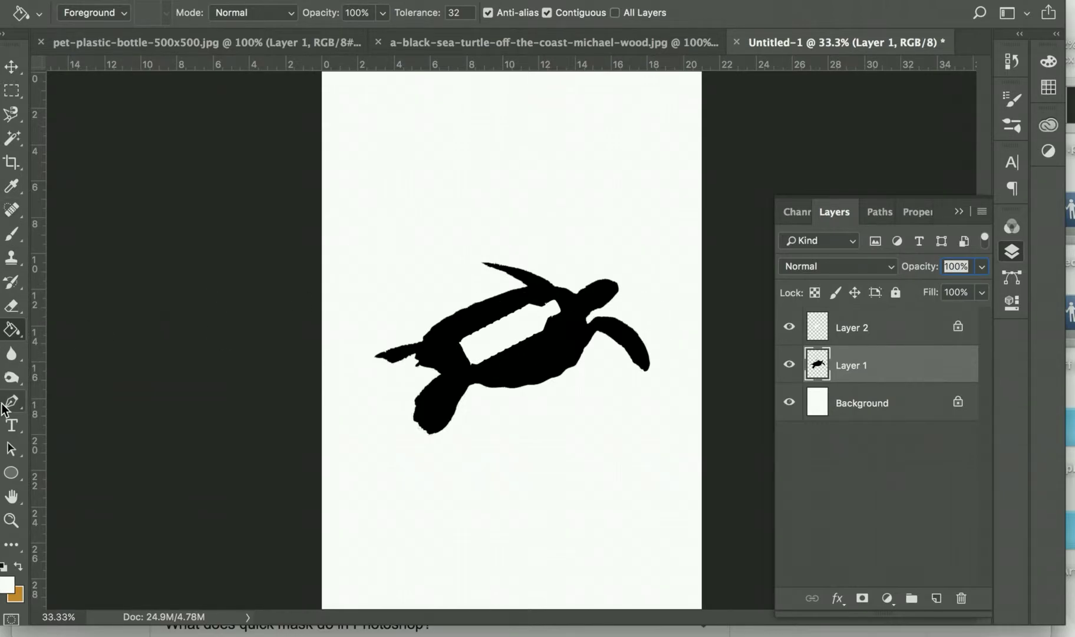
left_click(11, 426)
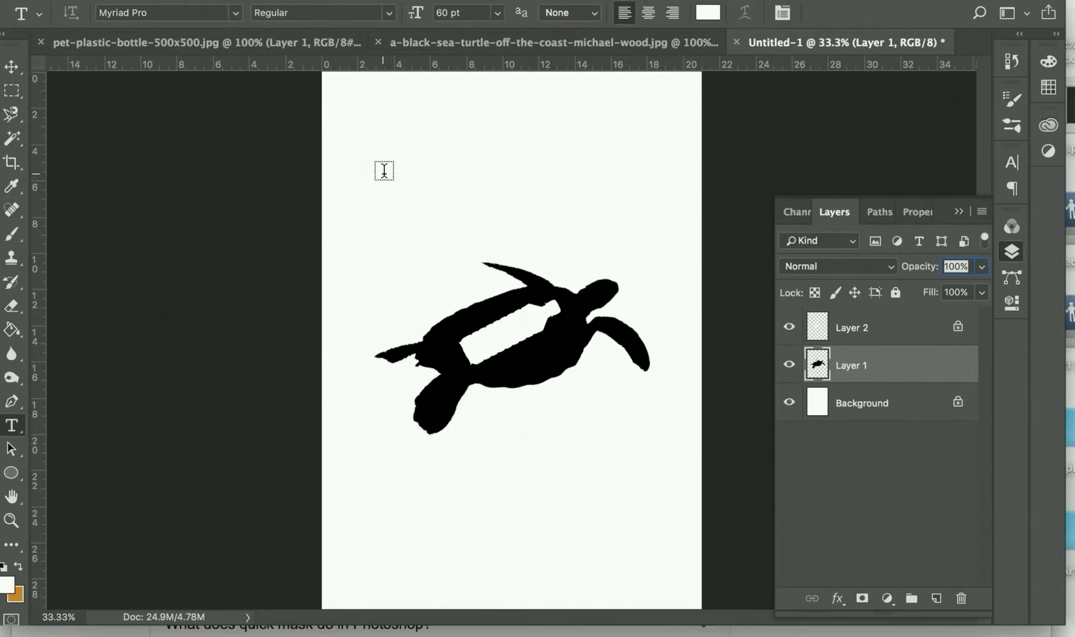
left_click_drag(374, 158, 629, 233)
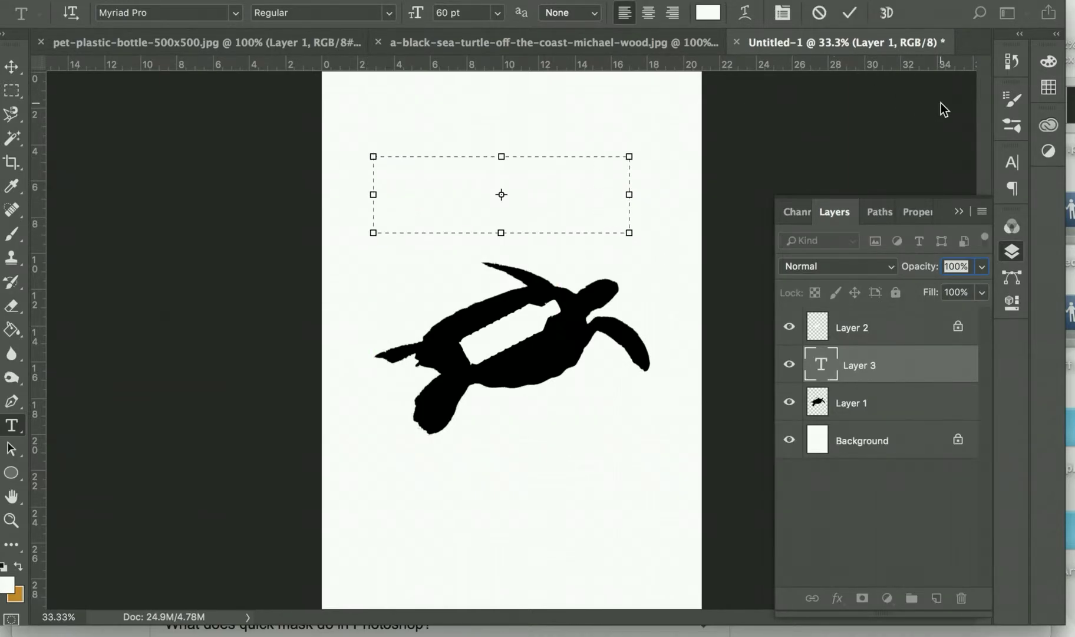
left_click(1042, 89)
left_click(861, 83)
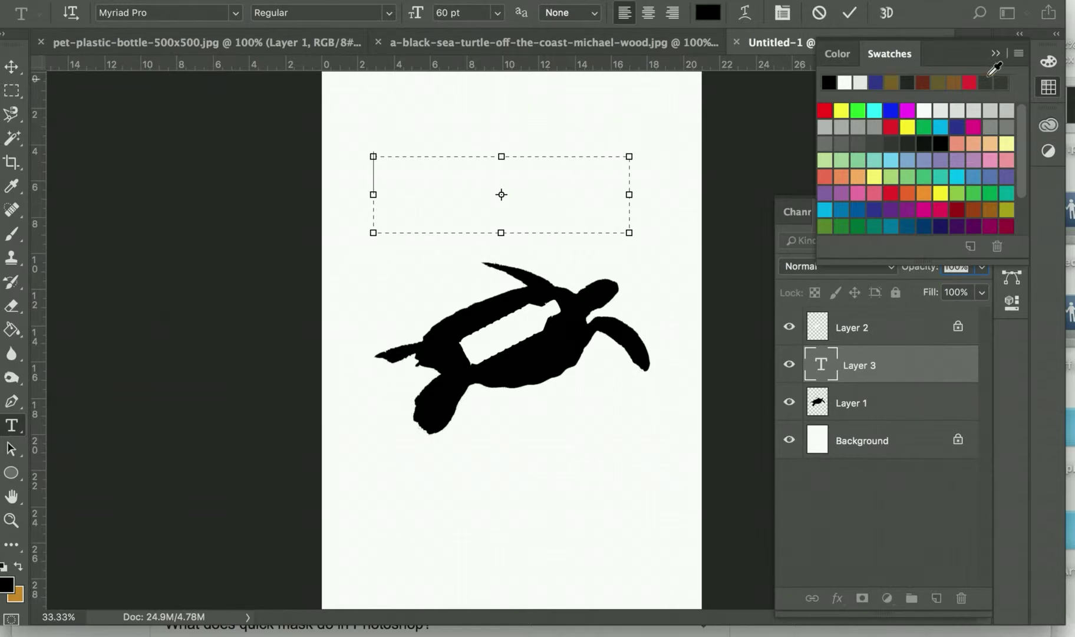
left_click(996, 52)
type("Ocean")
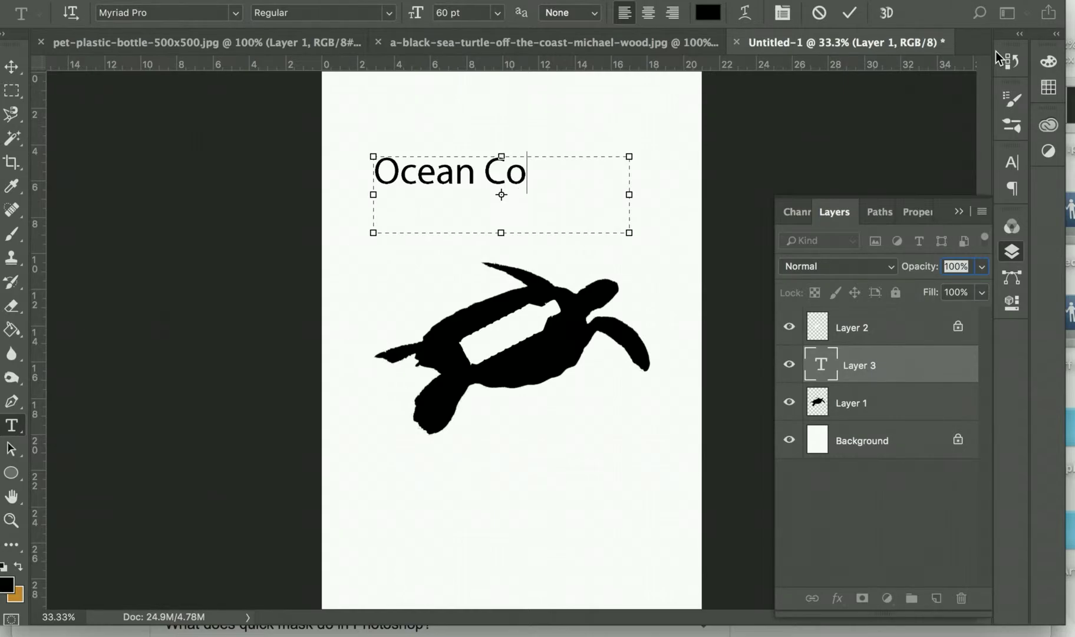
type(" Clean")
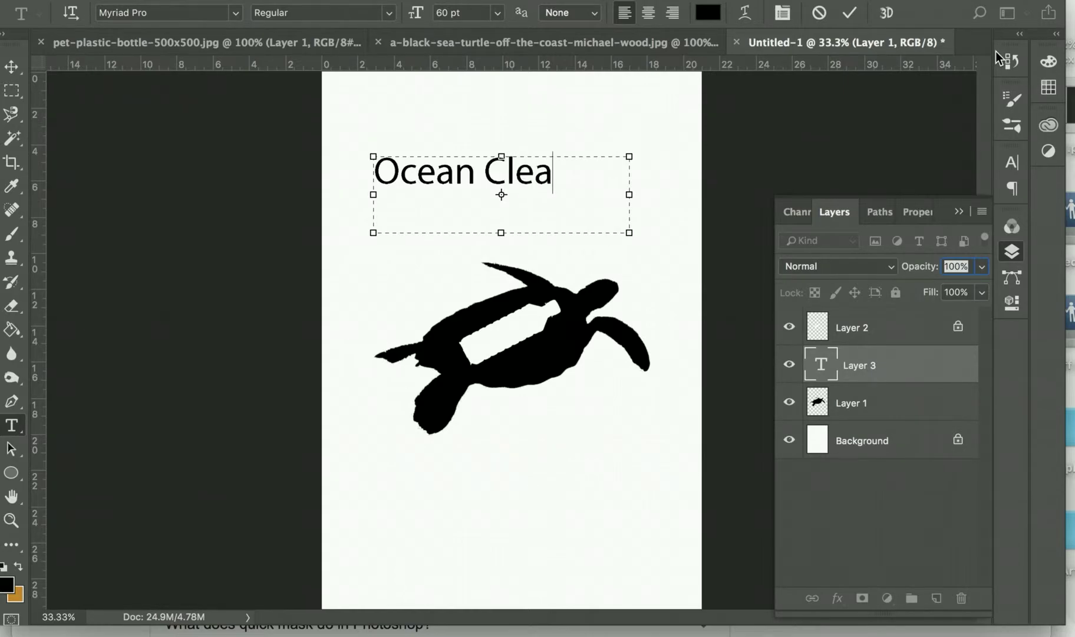
key("BackSpace")
key("BackSpace")
key("BackSpace")
key("BackSpace")
key("BackSpace")
key("BackSpace")
key("BackSpace")
key("BackSpace")
key("BackSpace")
key("BackSpace")
key("BackSpace")
- Enter the title "Clean Ocean Club" in the text box
type("Cle")
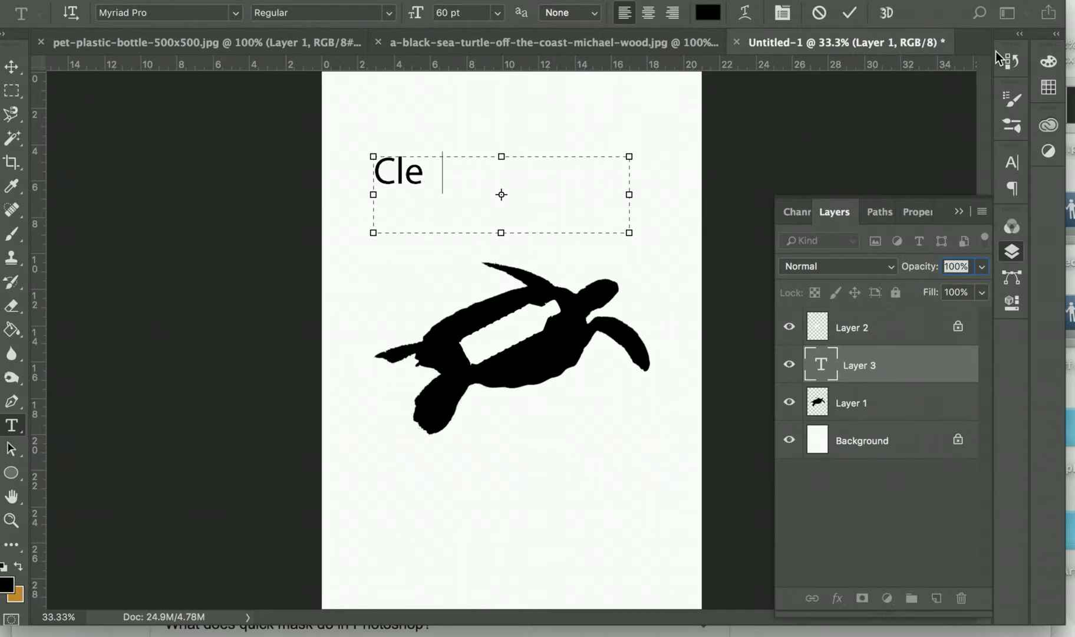
type("an Ocean ")
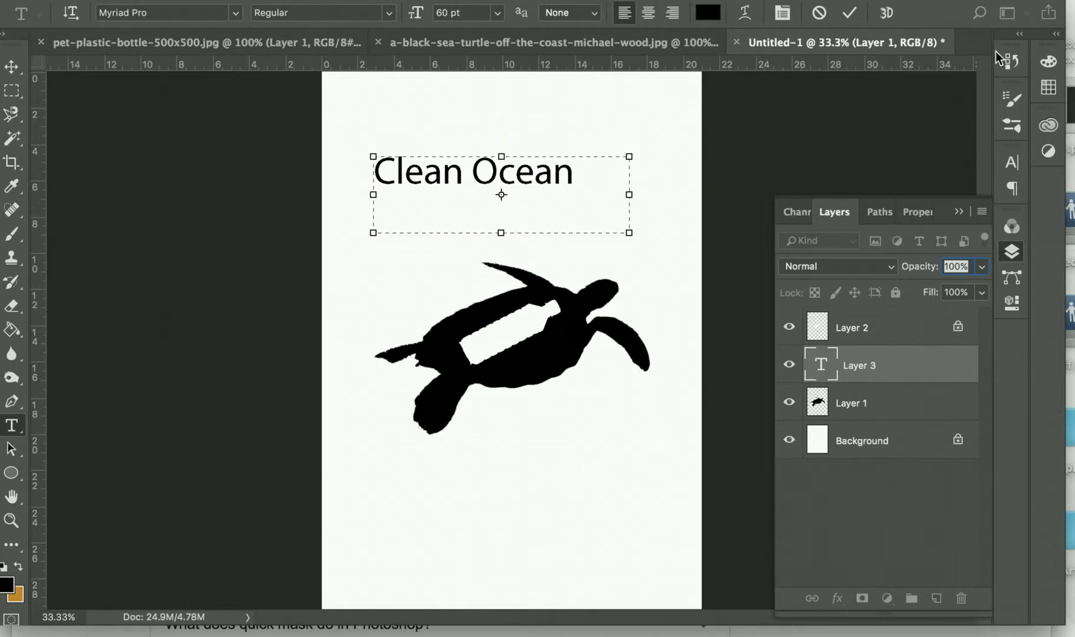
type("Clun")
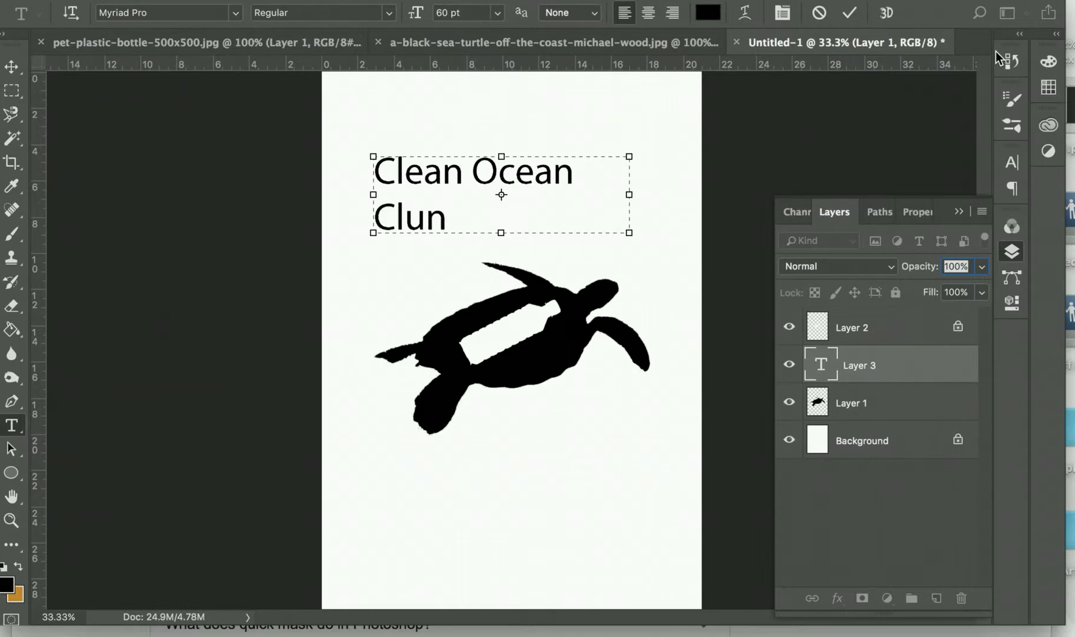
type("b")
left_click(235, 13)
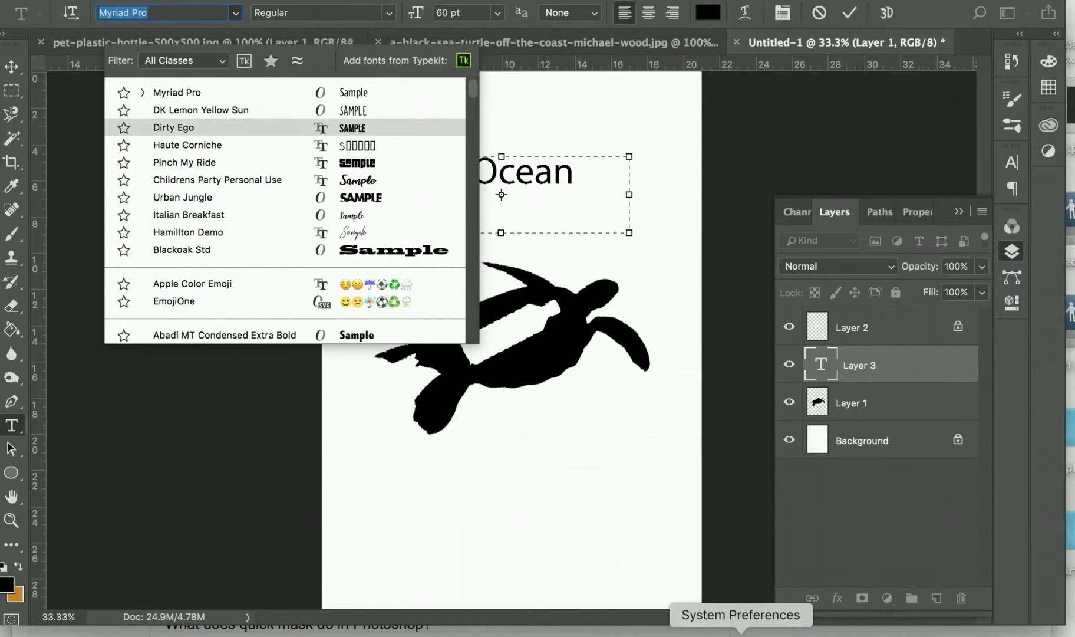
- Switch to Safari and examine the conservation logos image results for typical colours and lettering, then return to Photoshop
left_click(227, 631)
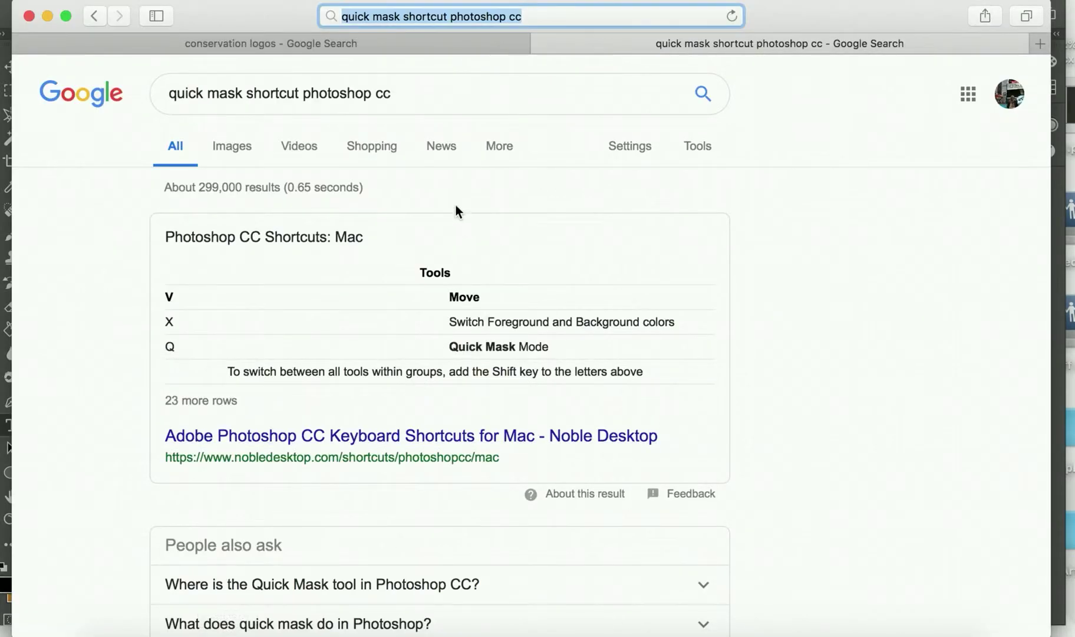
left_click(456, 43)
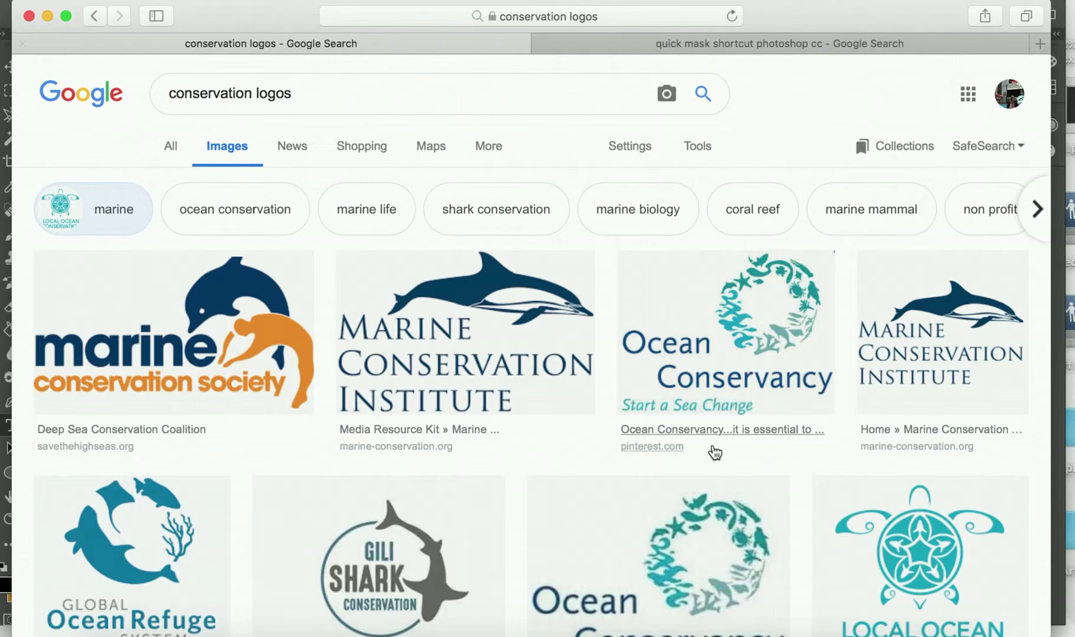
scroll(713, 449, "down", 5)
scroll(714, 452, "down", 4)
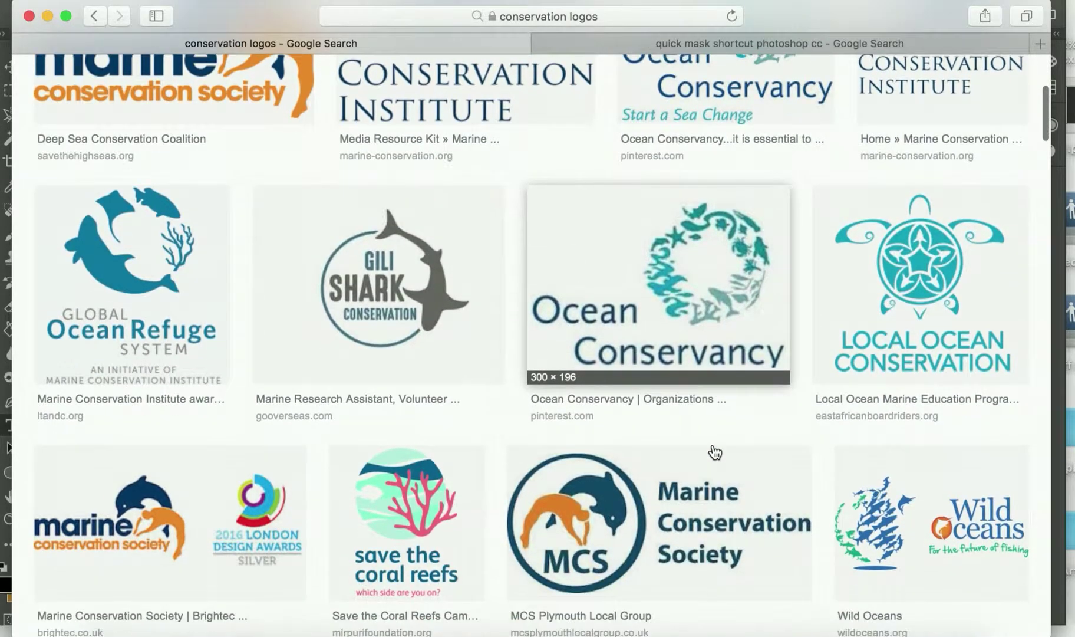
scroll(715, 452, "down", 4)
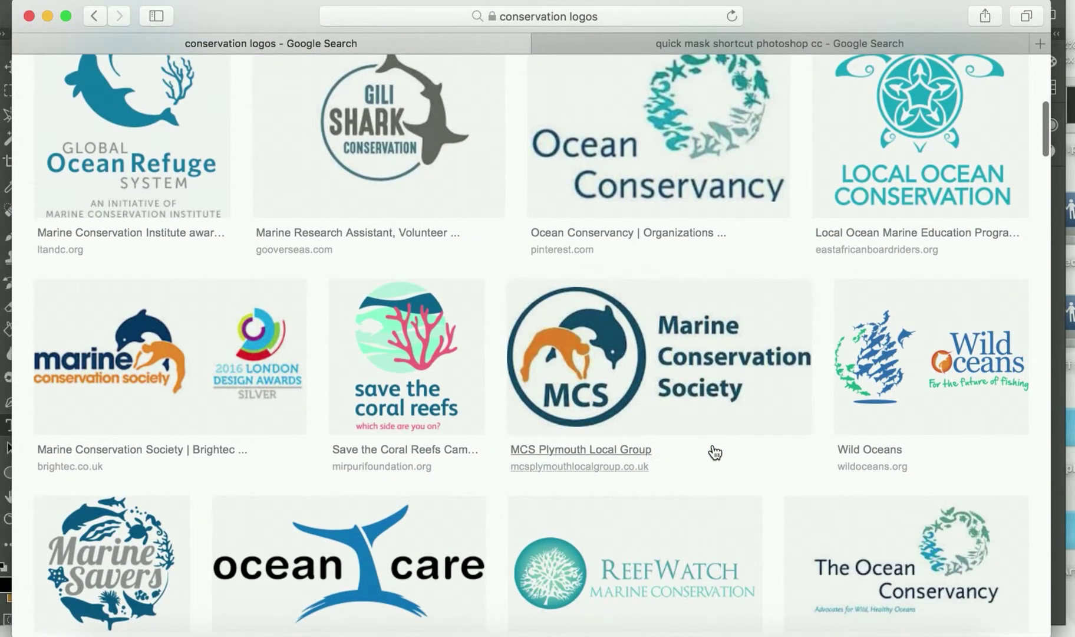
scroll(716, 452, "down", 2)
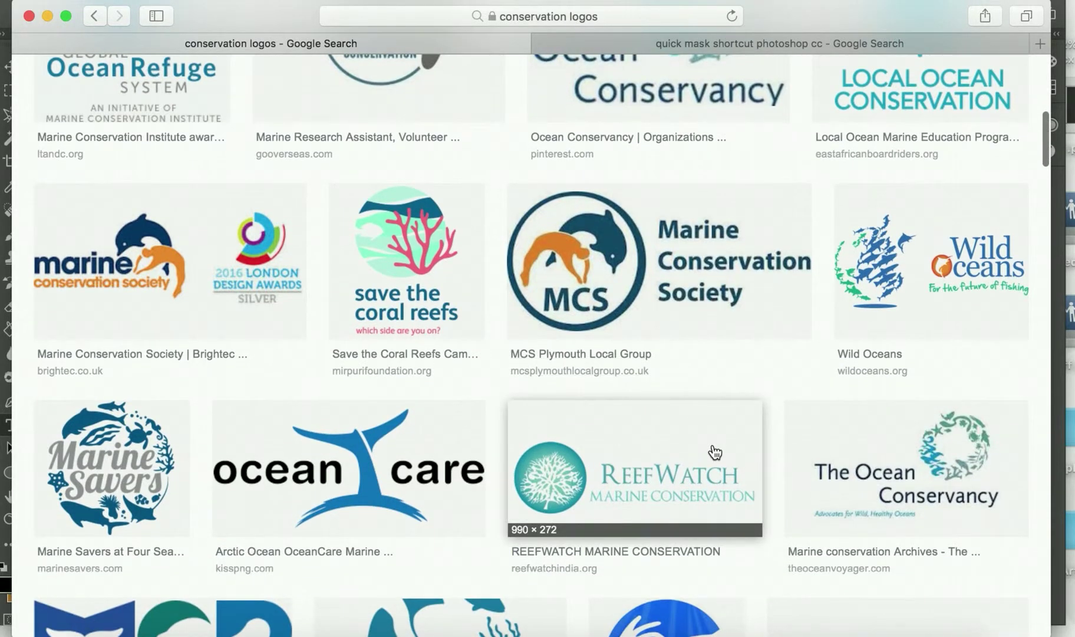
scroll(715, 452, "down", 8)
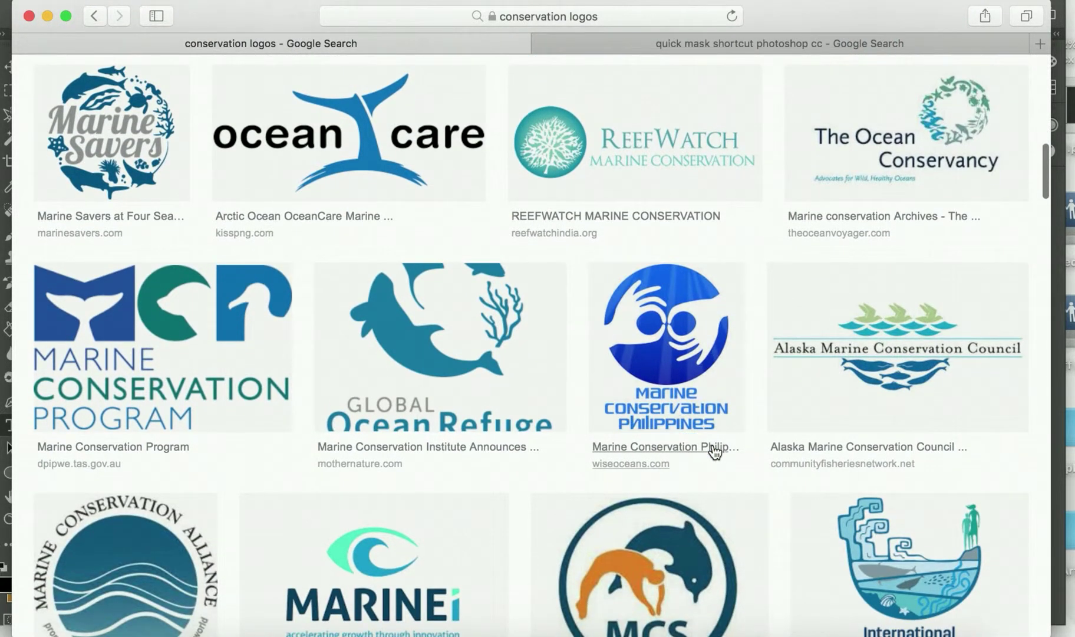
scroll(715, 452, "down", 8)
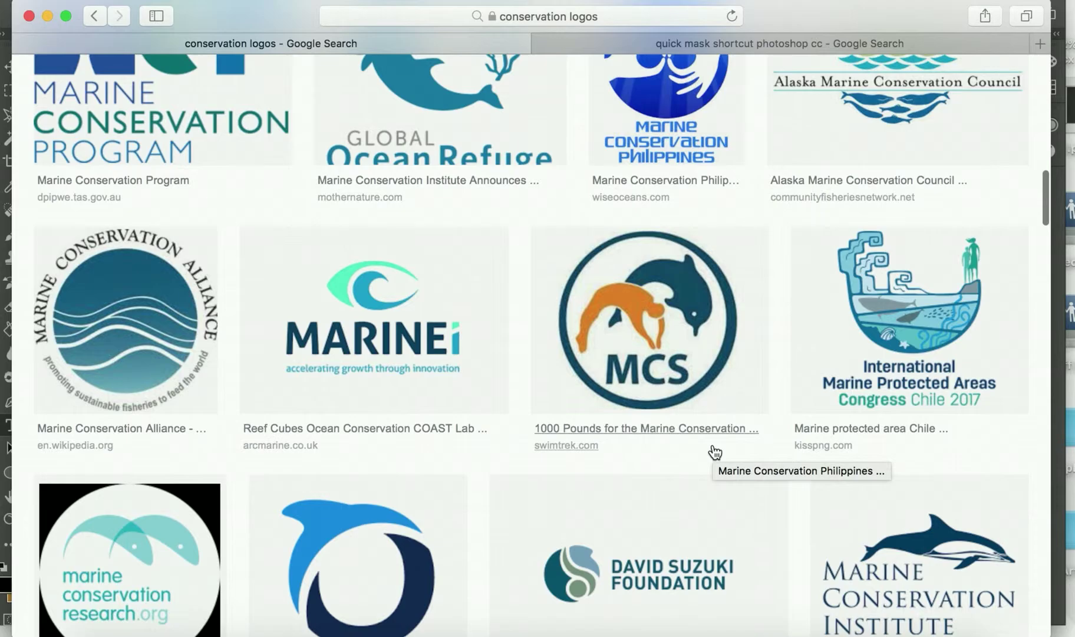
scroll(715, 452, "down", 5)
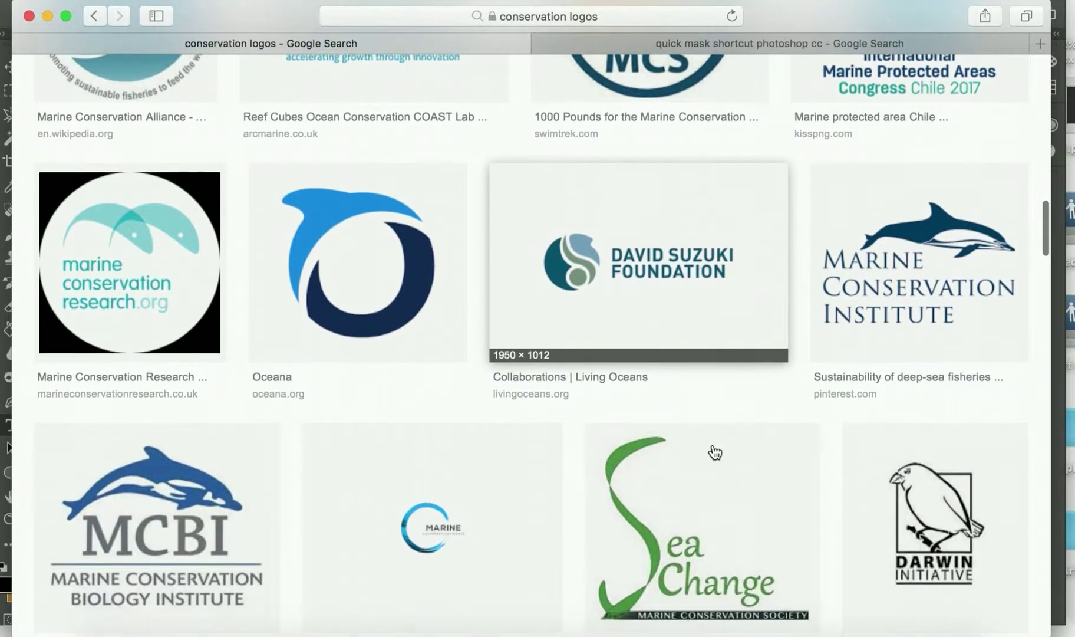
scroll(690, 273, "up", 12)
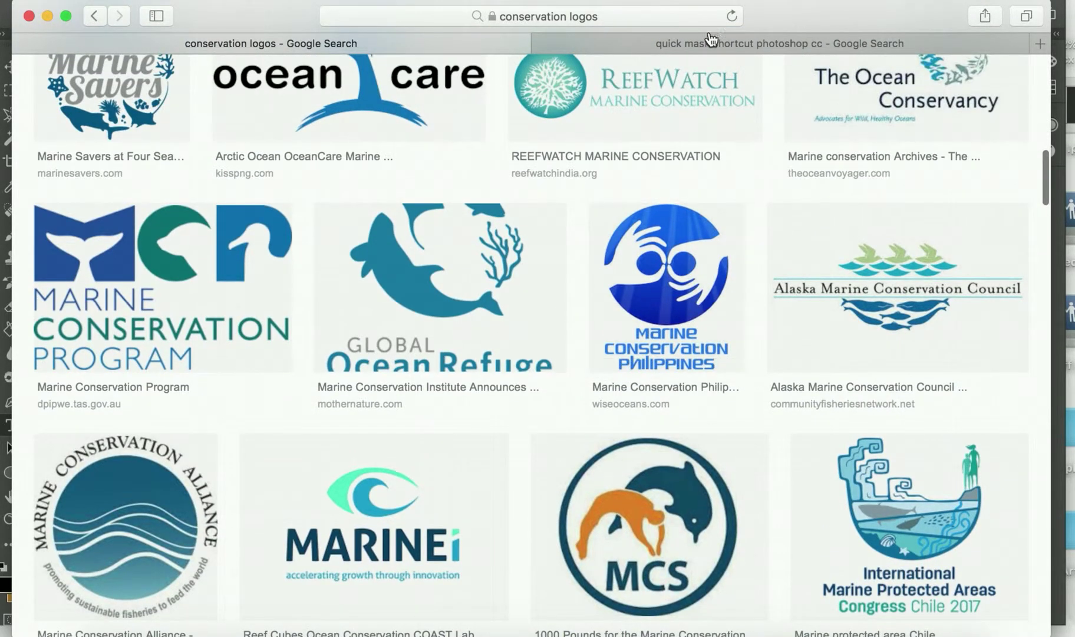
left_click(44, 16)
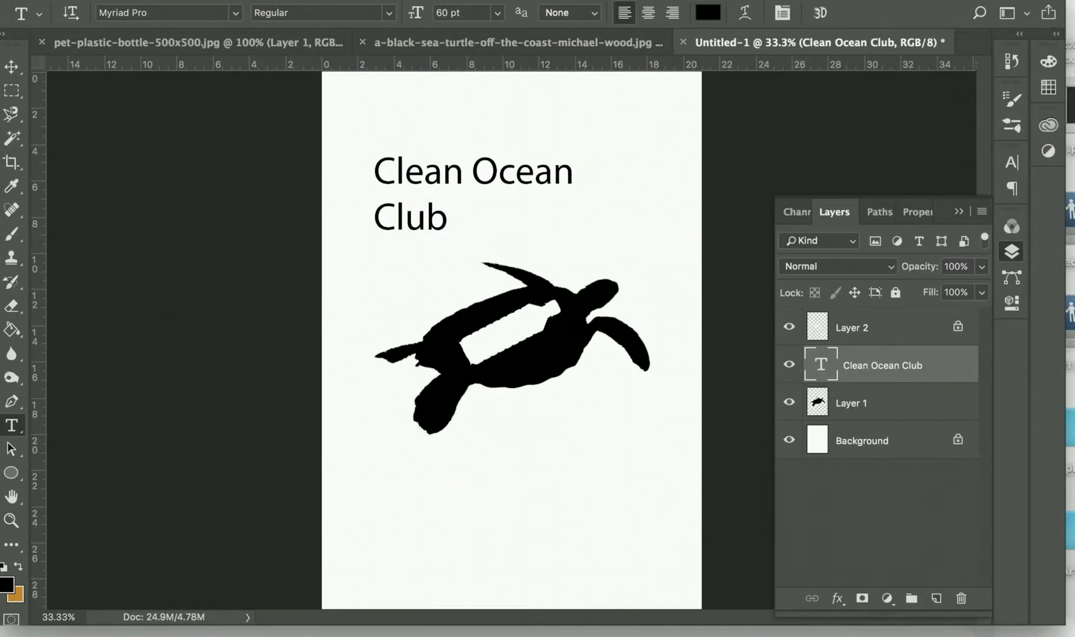
- Recolour the whole "Clean Ocean Club" title with the dark teal-blue swatch
left_click(438, 222)
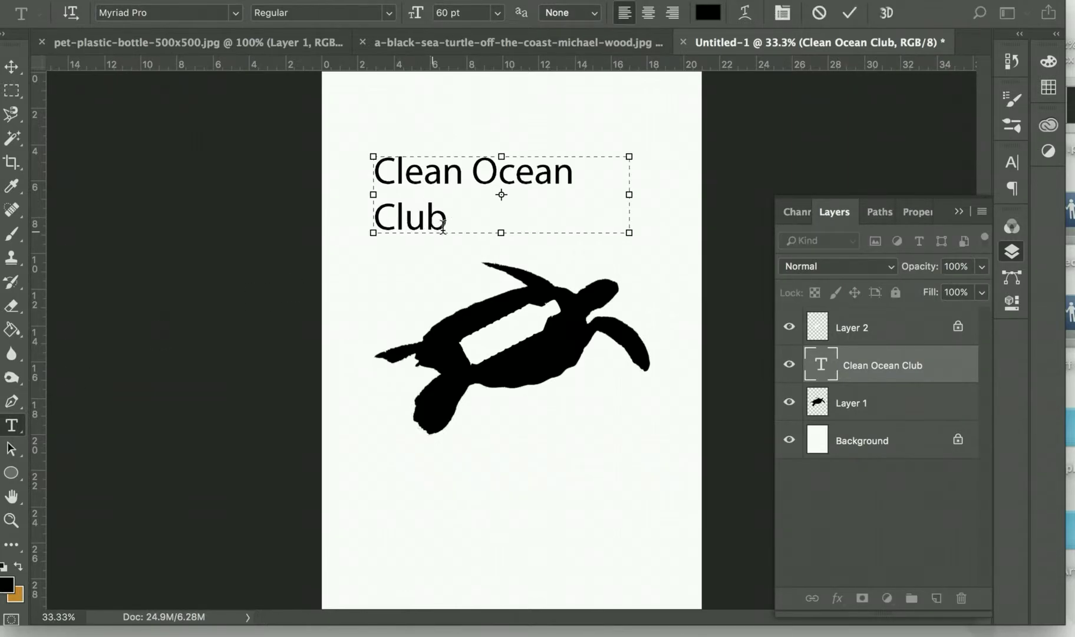
key("super+a")
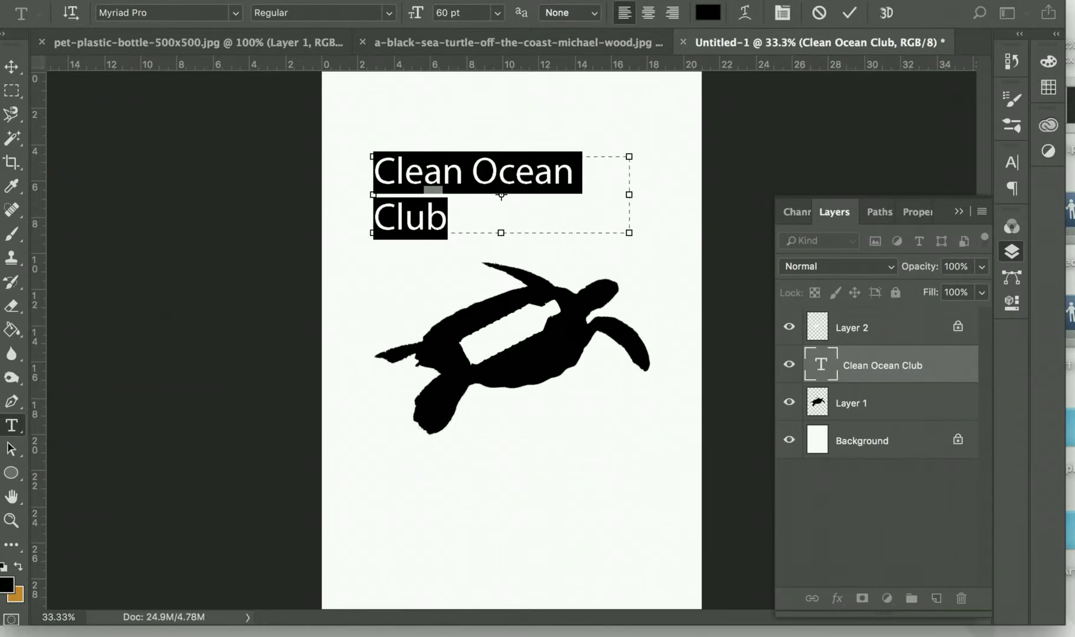
left_click(1049, 88)
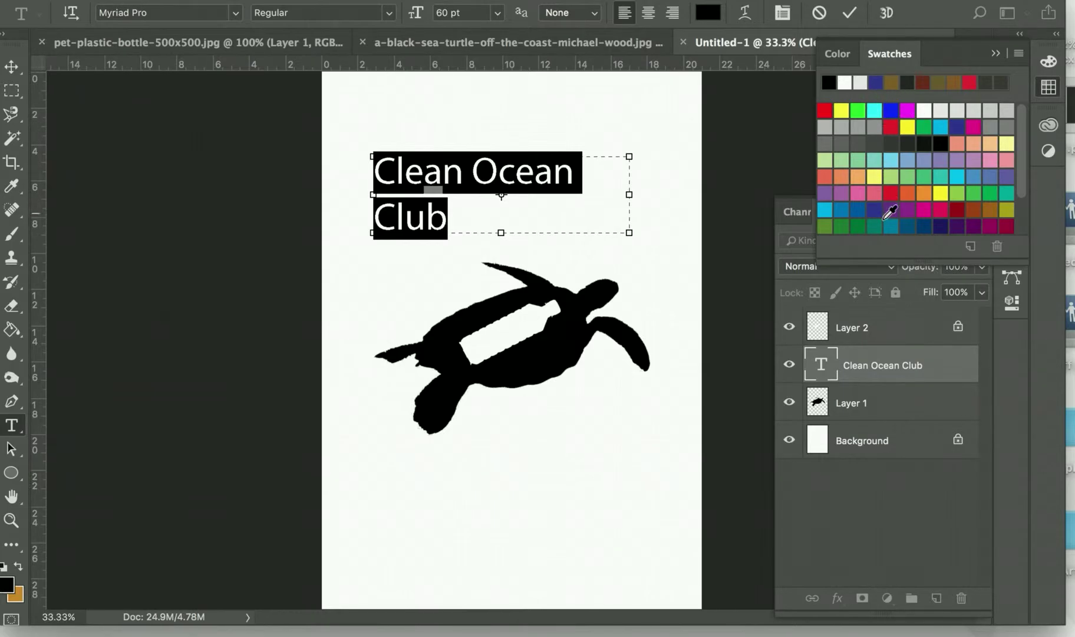
left_click(890, 225)
left_click(11, 66)
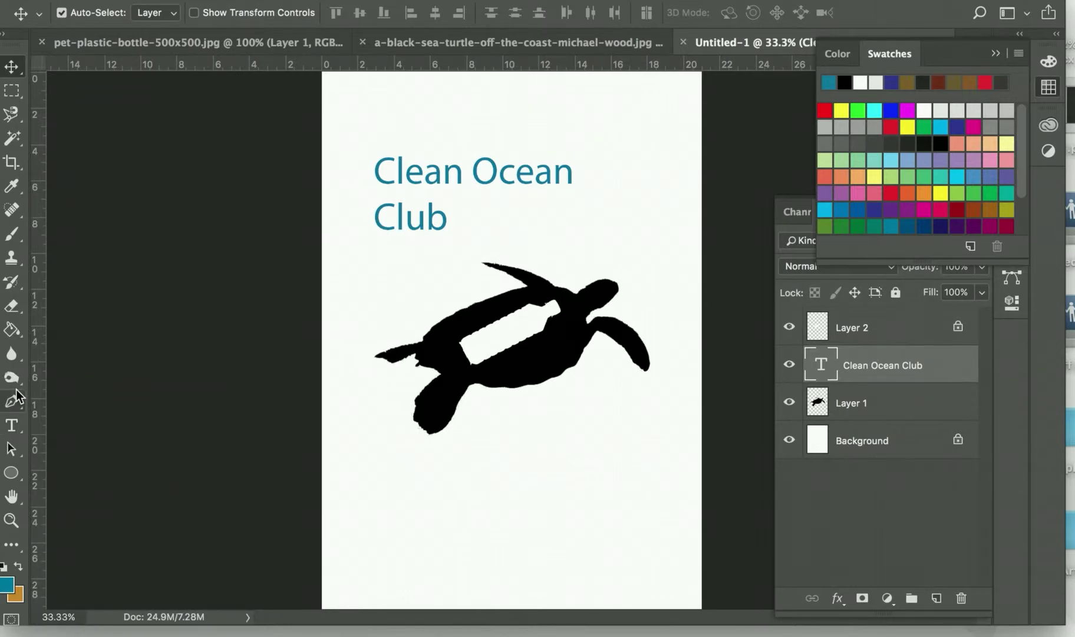
- Widen the title's text box to the canvas's left edge so the title fits on one line
left_click(11, 424)
left_click(405, 199)
left_click_drag(373, 194, 322, 194)
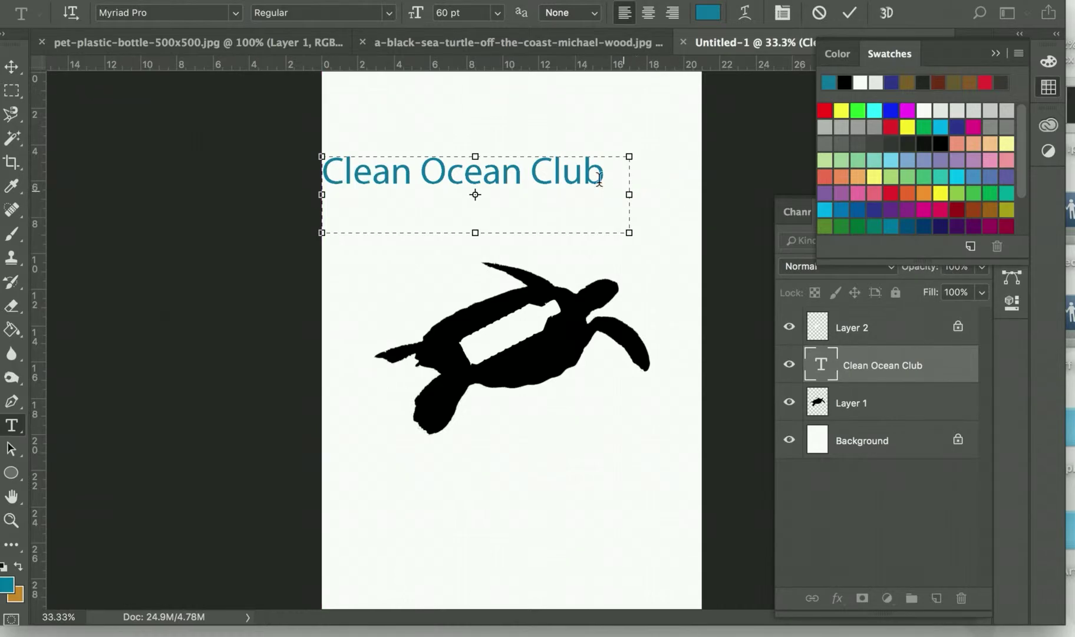
- Move the "Clean Ocean Club" title down so it sits centred just above the turtle
left_click(11, 66)
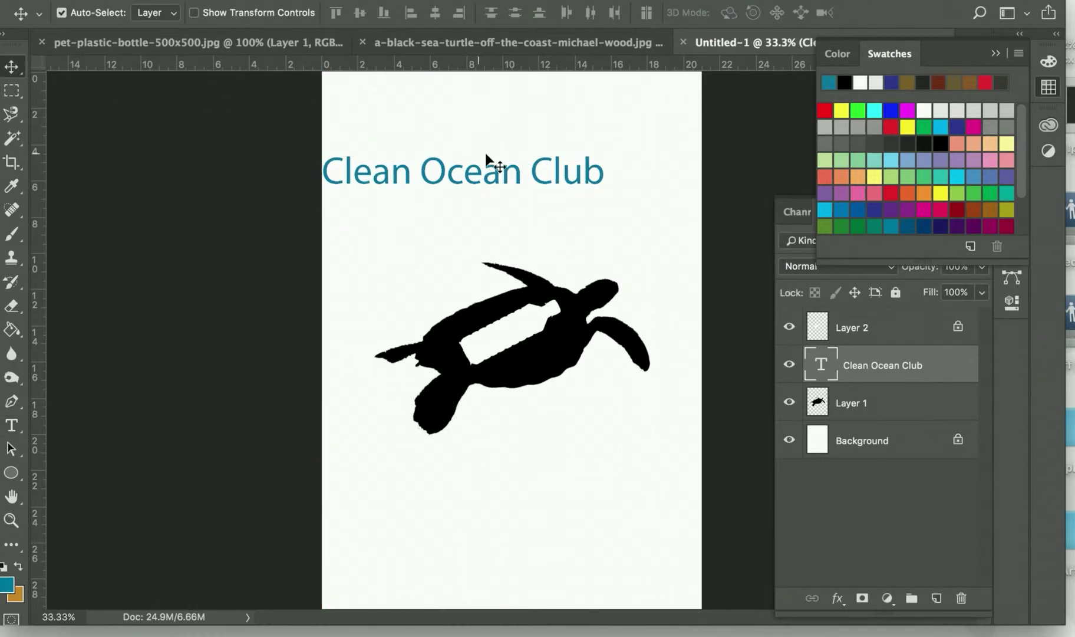
left_click_drag(500, 176, 548, 245)
left_click(552, 442)
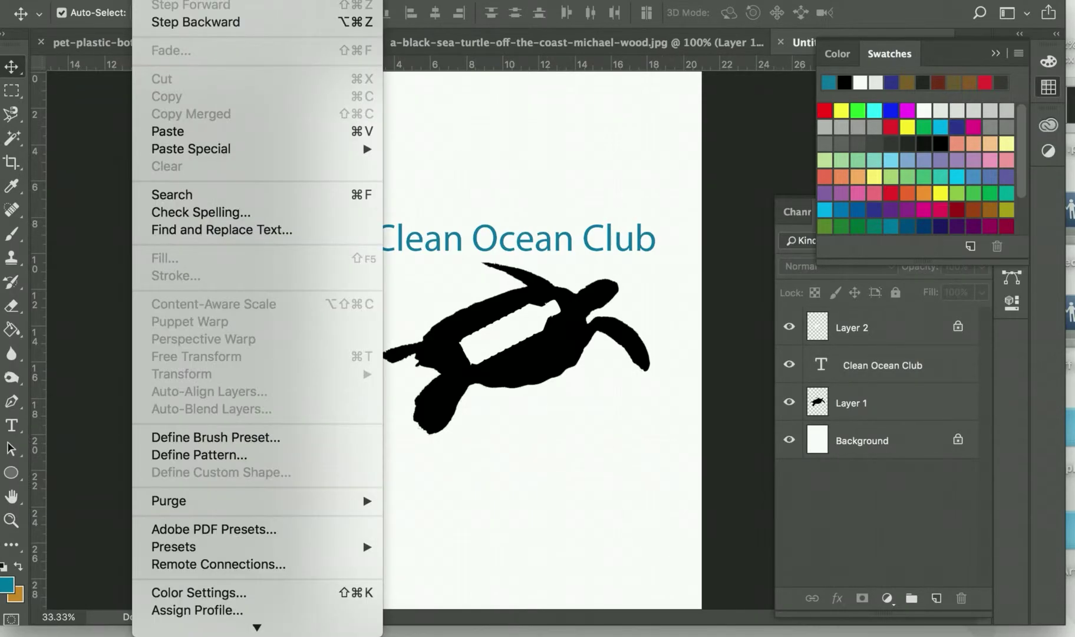
left_click(487, 248)
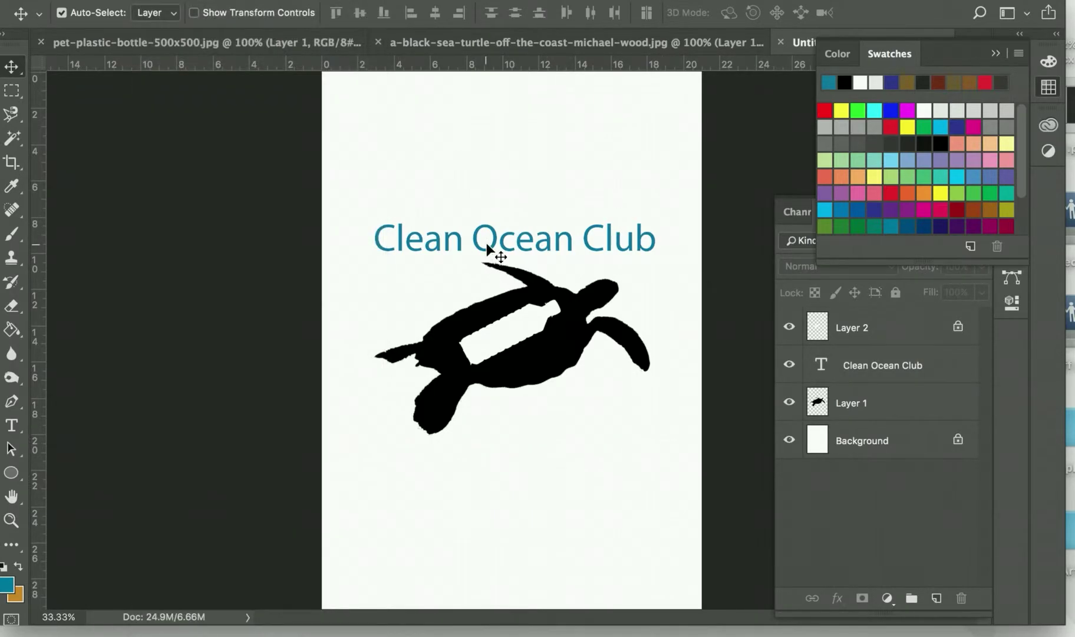
left_click(146, 2)
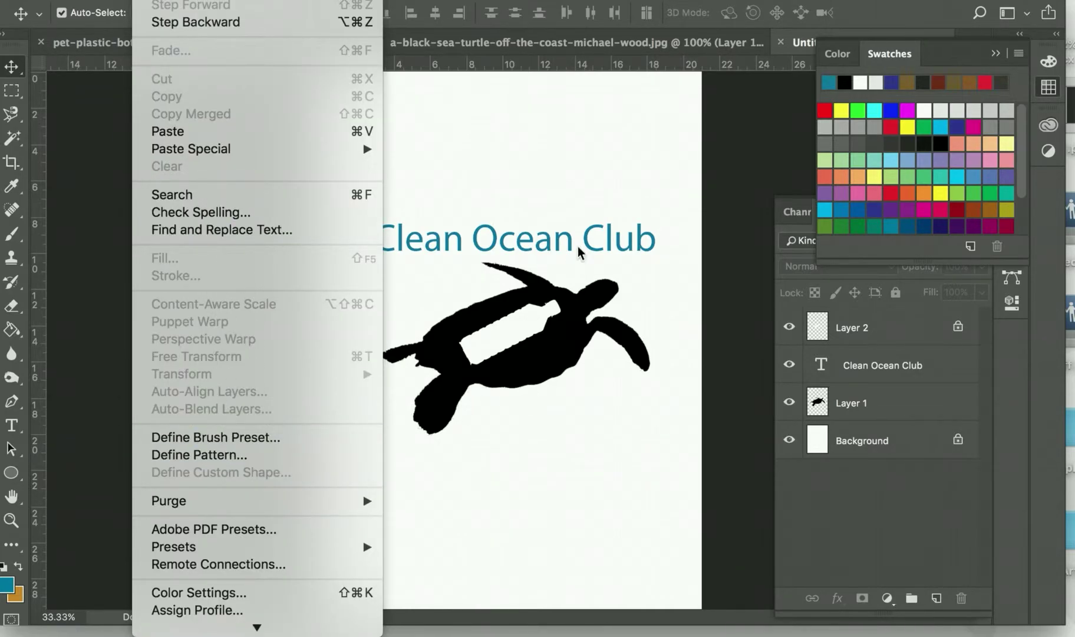
left_click(595, 230)
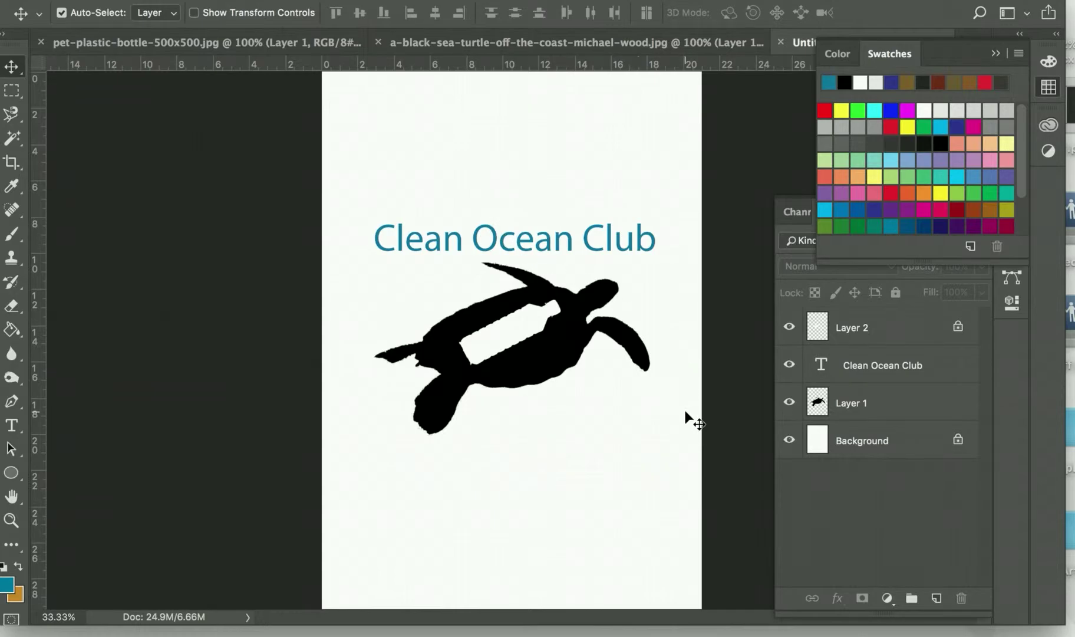
- Try an Arc Lower warp with a bend of about 30.6% on the title, placing it below the turtle
left_click(884, 369)
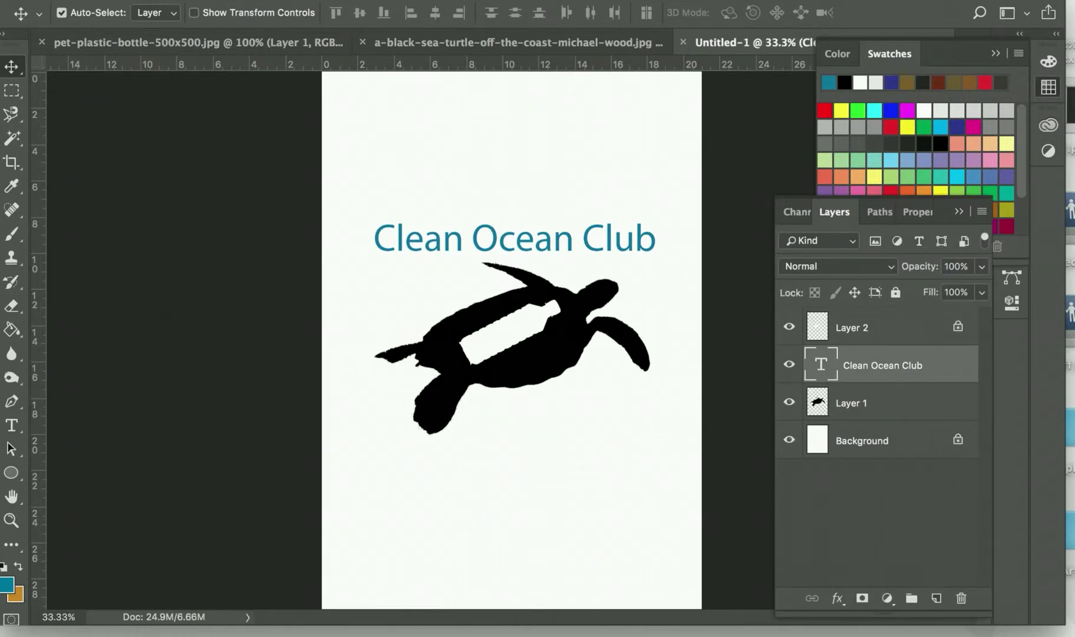
left_click(147, 1)
mouse_move(235, 381)
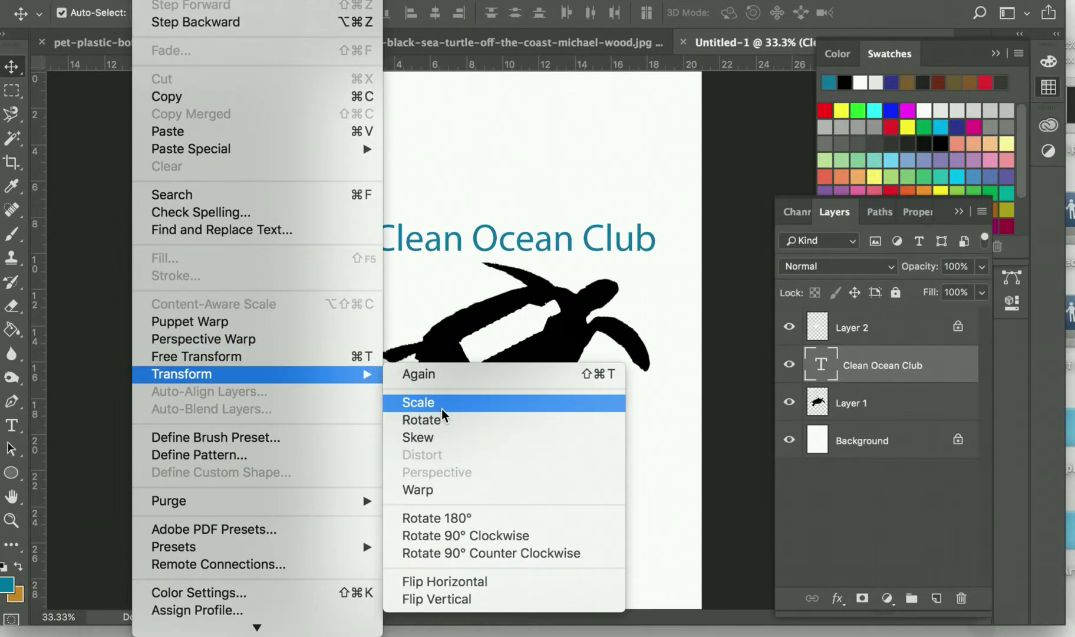
left_click(441, 492)
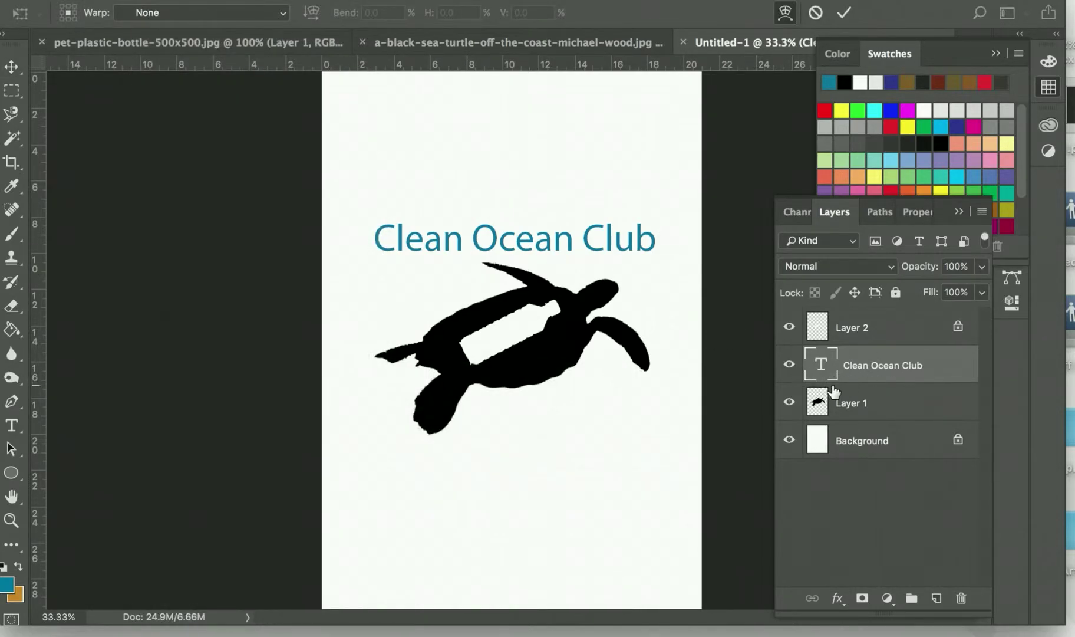
left_click(242, 12)
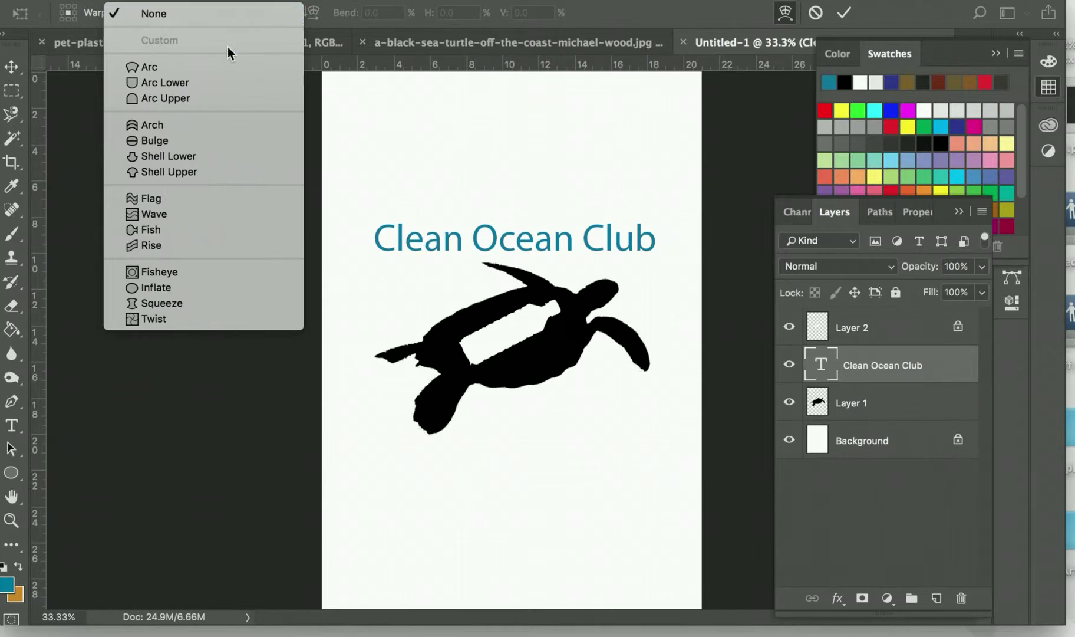
left_click(192, 80)
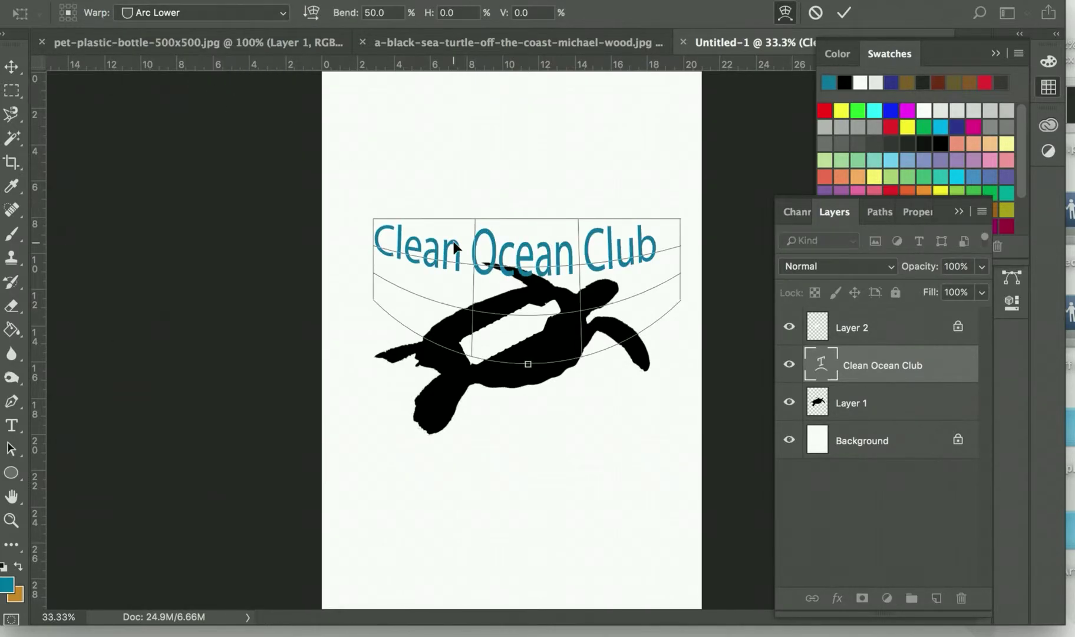
left_click_drag(556, 262, 550, 461)
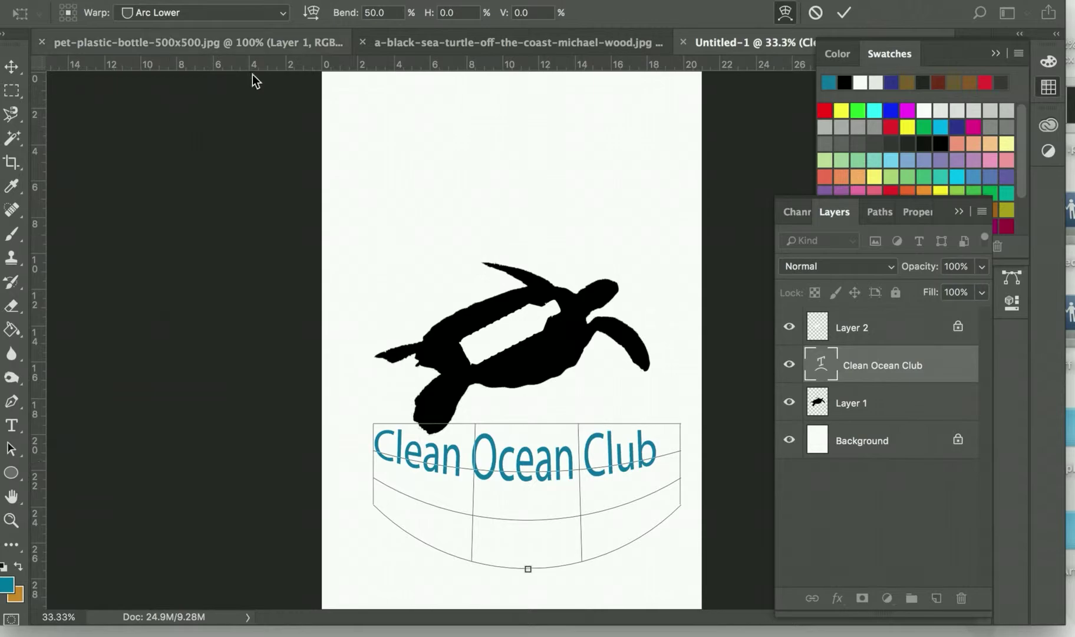
left_click_drag(524, 565, 525, 542)
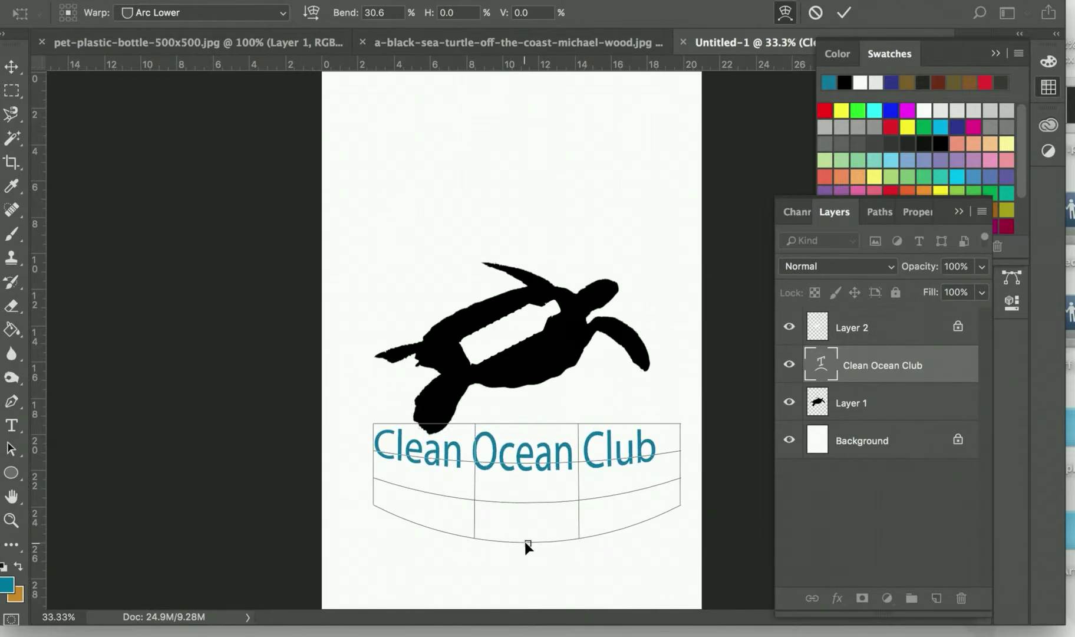
- Try a Shell Upper warp on the title placed above the turtle, and undo the whole warp
left_click(227, 14)
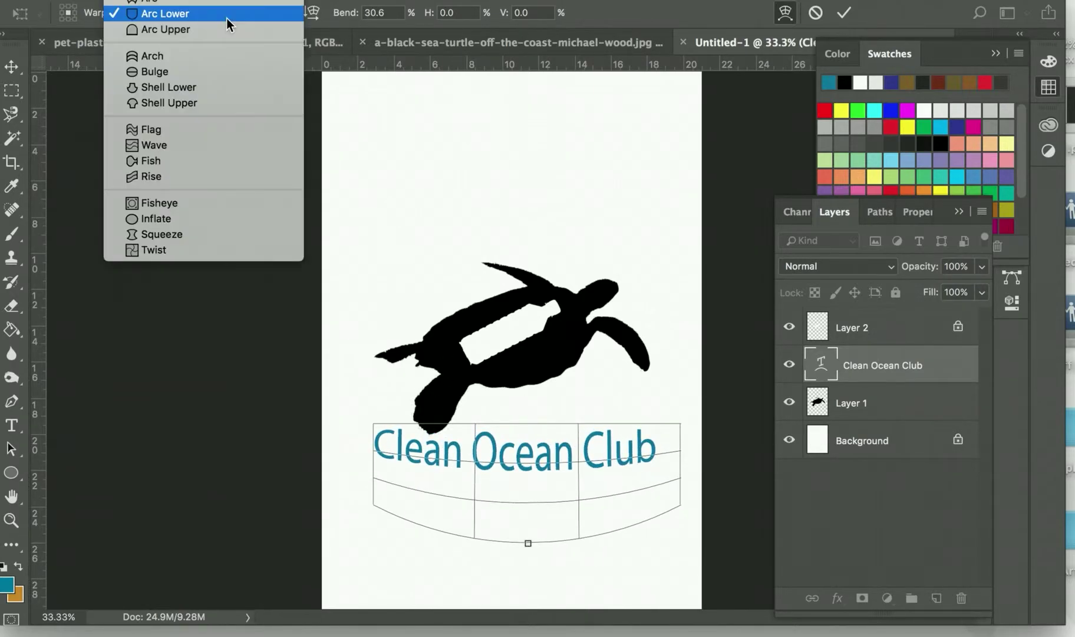
left_click(214, 103)
left_click_drag(546, 439, 538, 236)
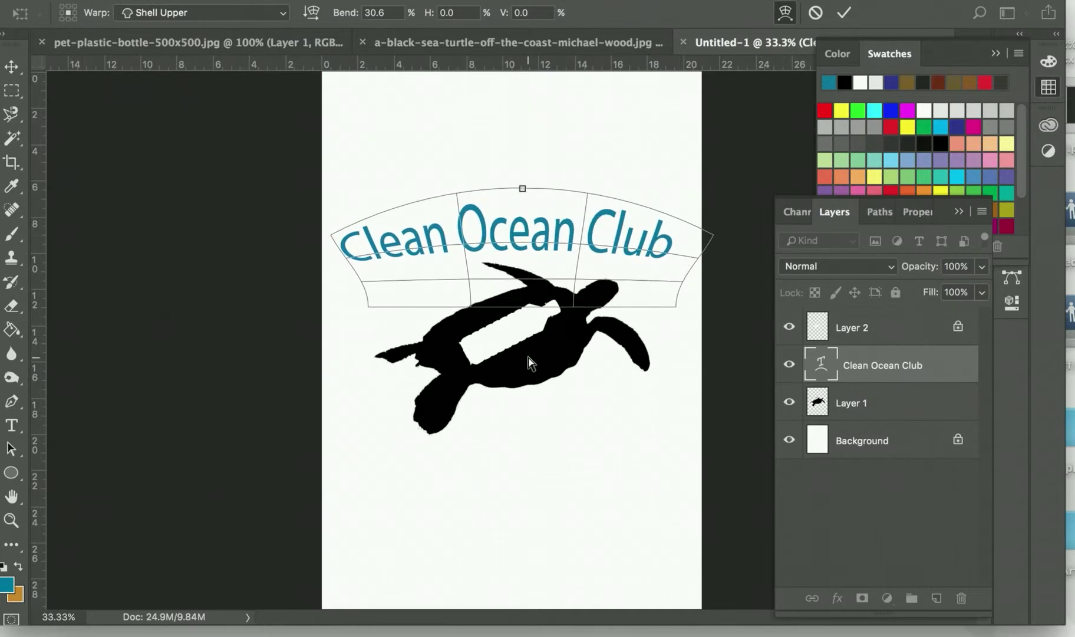
key("Return")
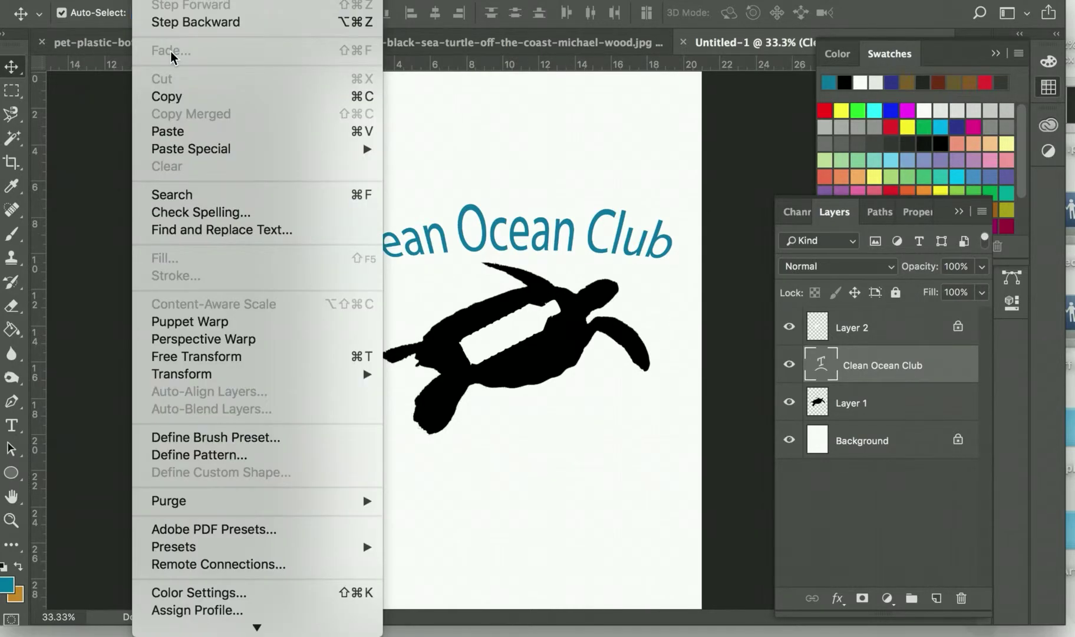
left_click(177, 24)
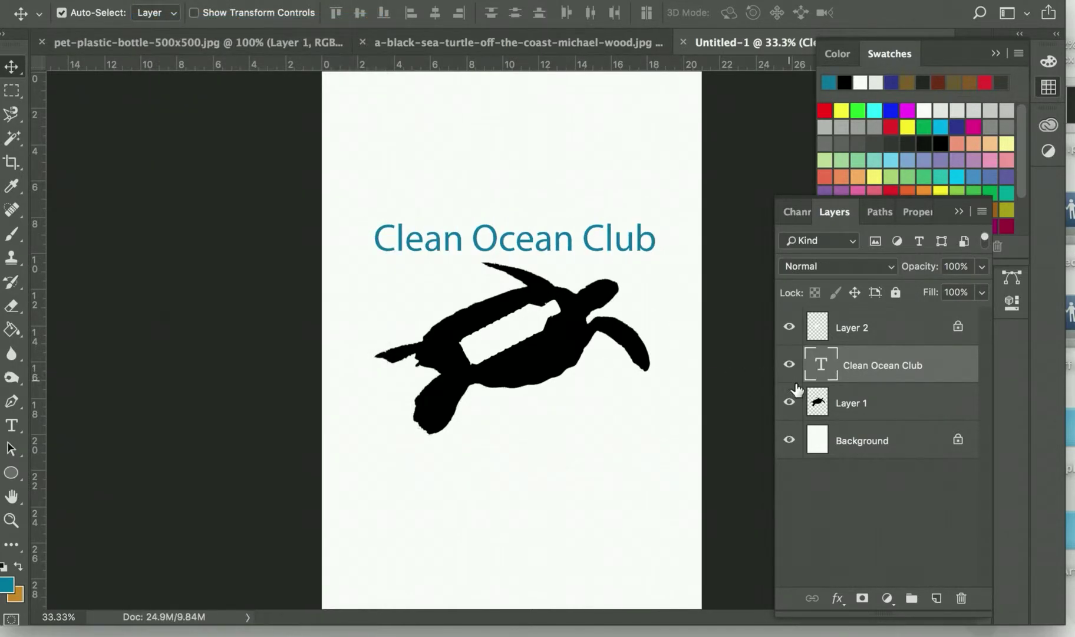
- Rasterize the title layer and custom-warp its corners so both ends are taller than the middle, with the last letters reaching lowest
right_click(859, 364)
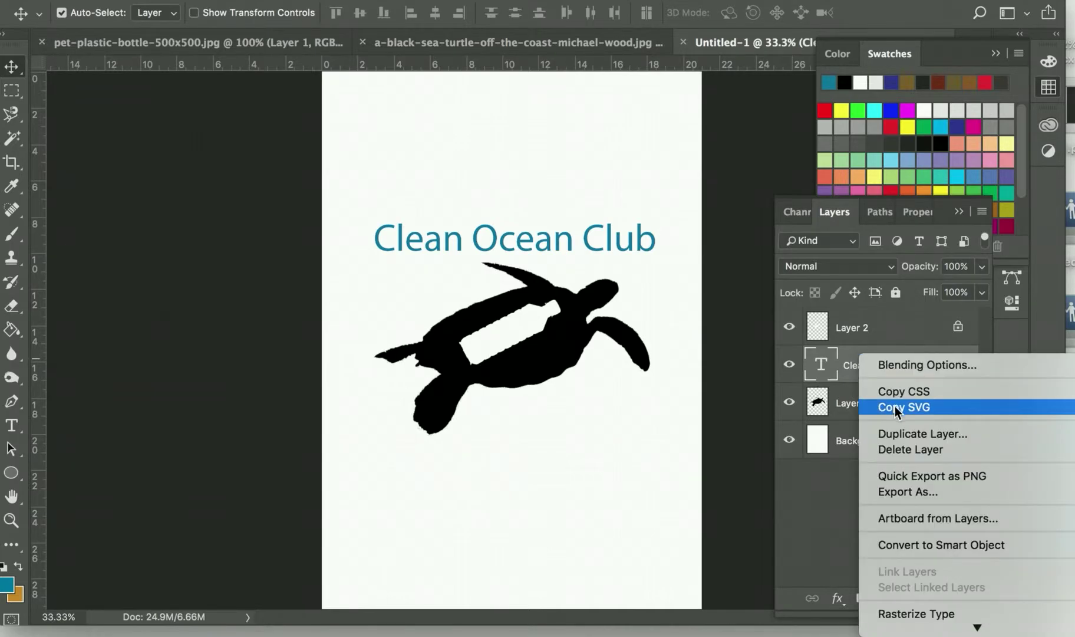
left_click(906, 617)
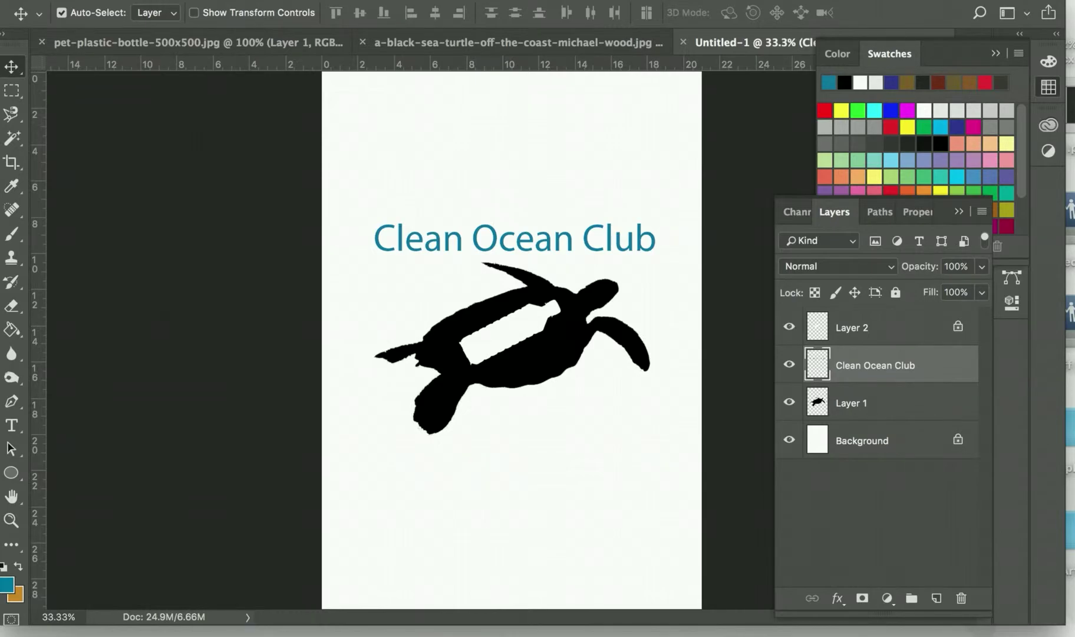
left_click(165, 0)
mouse_move(245, 379)
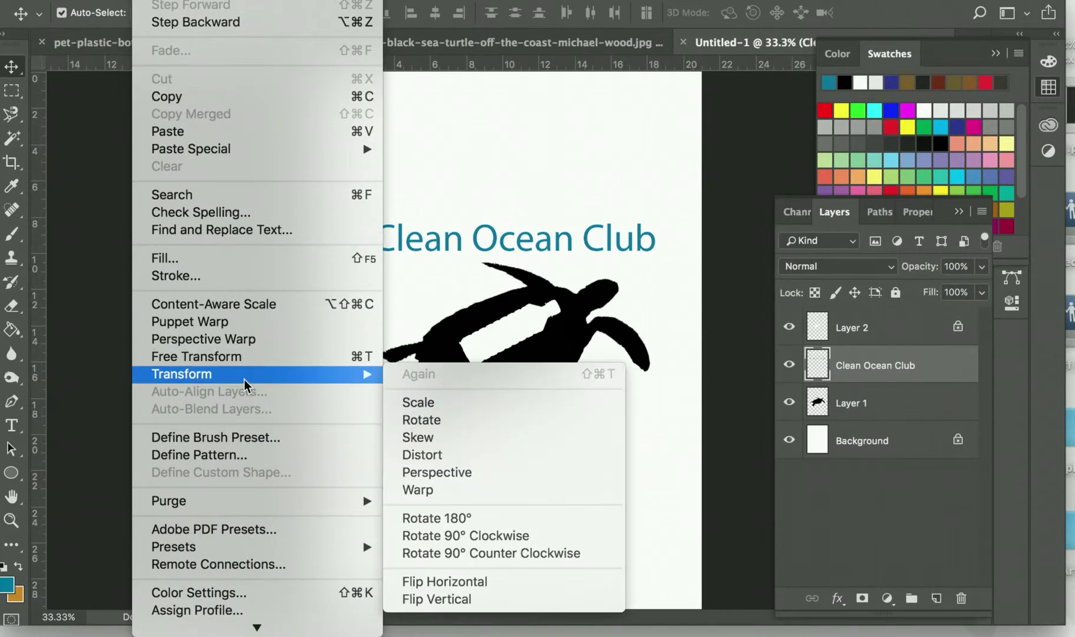
left_click(477, 488)
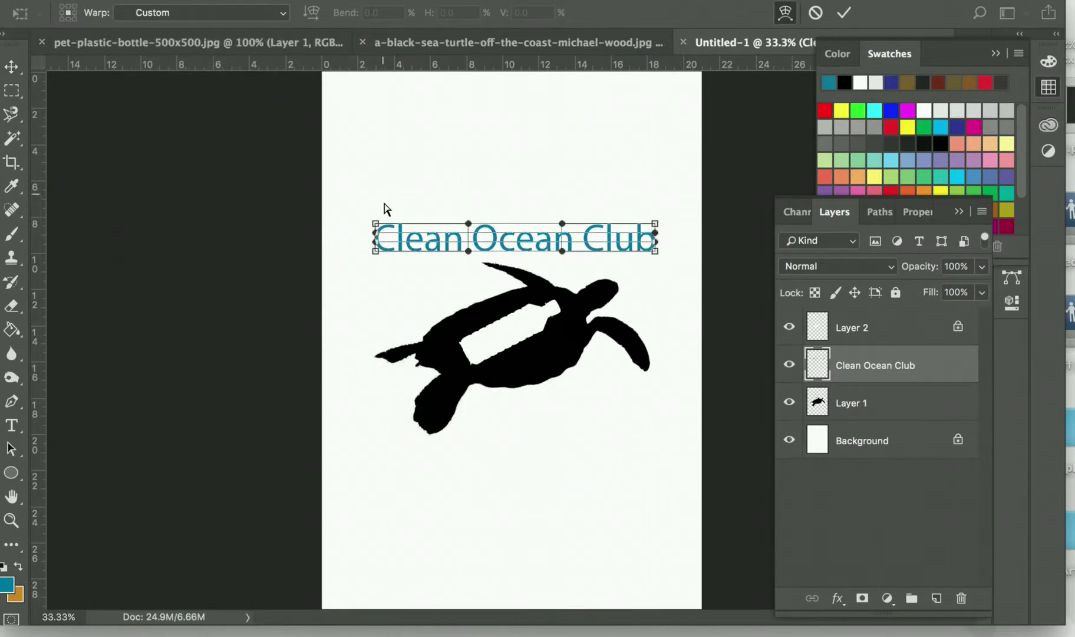
mouse_move(375, 223)
left_mouse_down()
mouse_move(368, 188)
mouse_move(380, 215)
mouse_move(370, 215)
left_mouse_up()
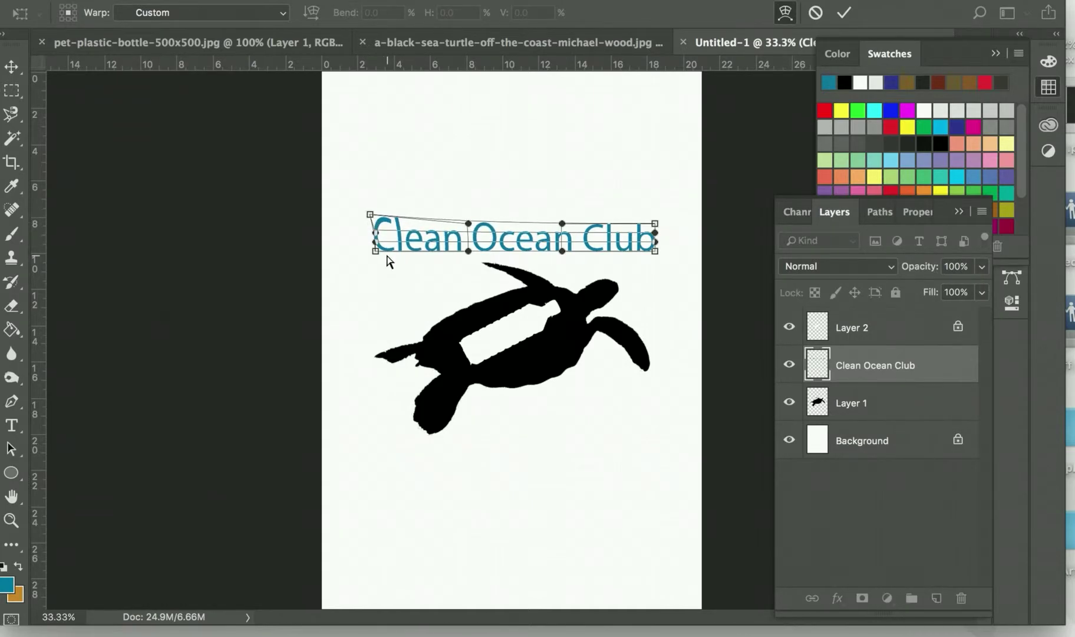
left_click_drag(376, 253, 376, 271)
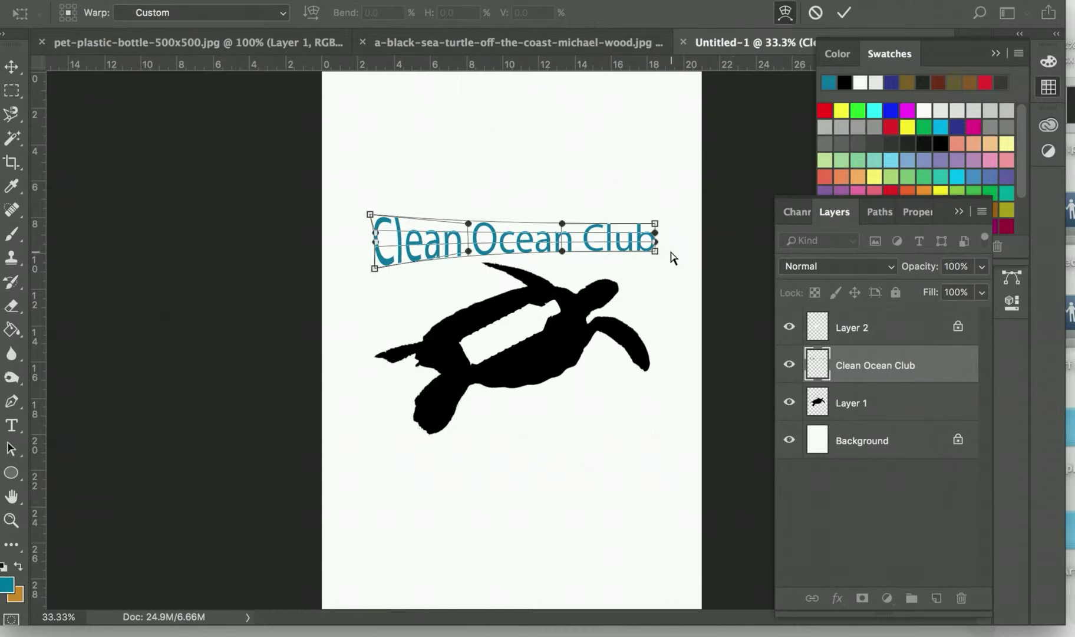
left_click_drag(655, 253, 652, 291)
left_click_drag(655, 219, 658, 218)
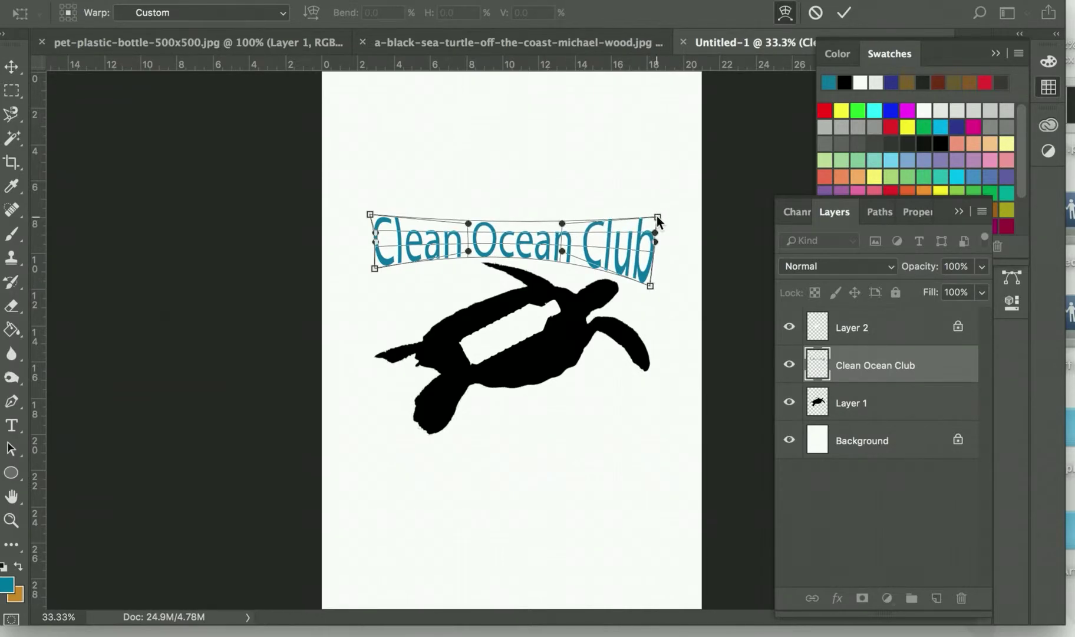
key("Return")
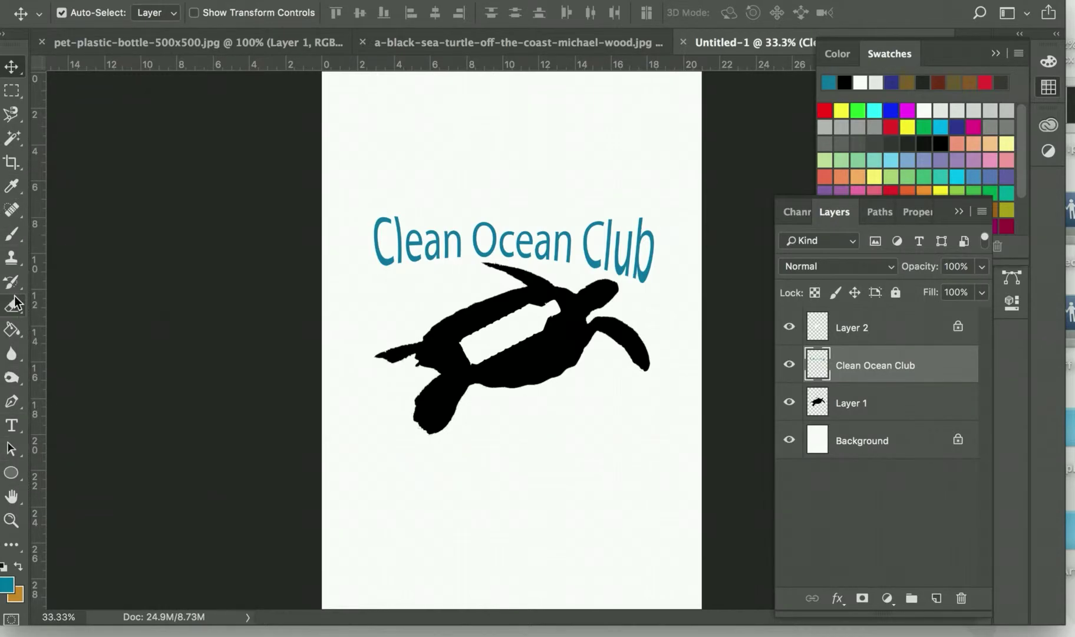
- Set the Pen tool to no fill and switch its drawing mode from Shape to Path
left_click(17, 405)
right_click(16, 404)
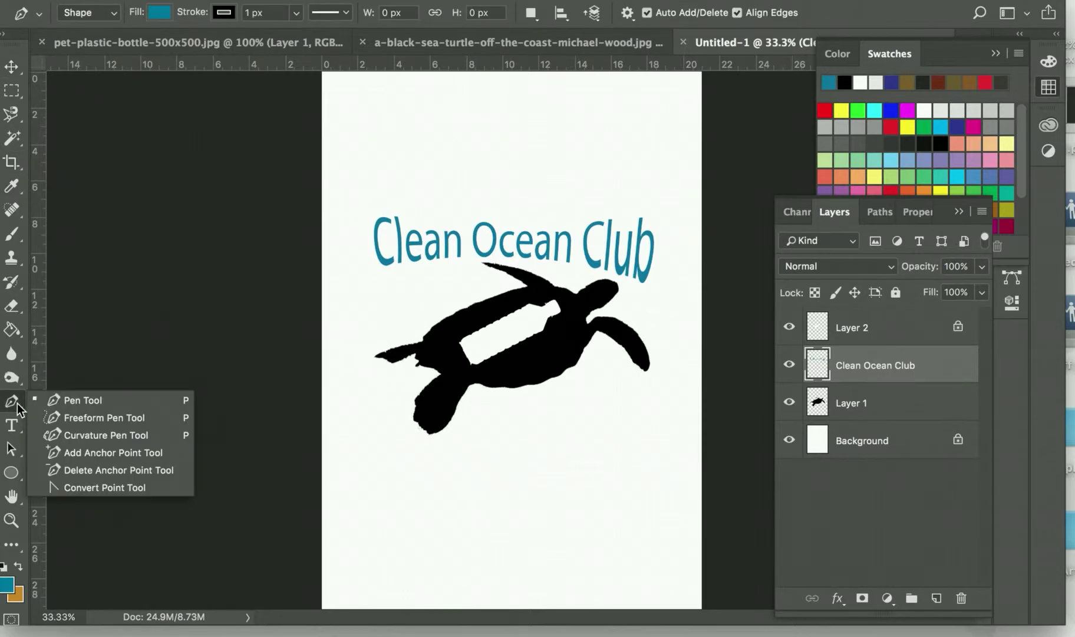
left_click(63, 405)
left_click(159, 13)
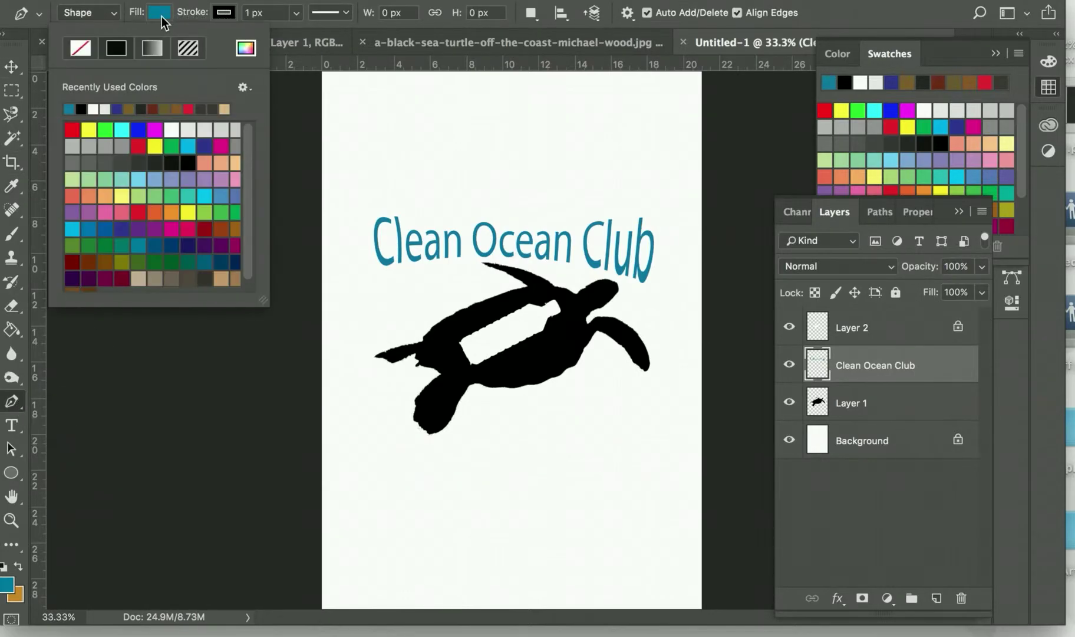
left_click(81, 48)
left_click(107, 15)
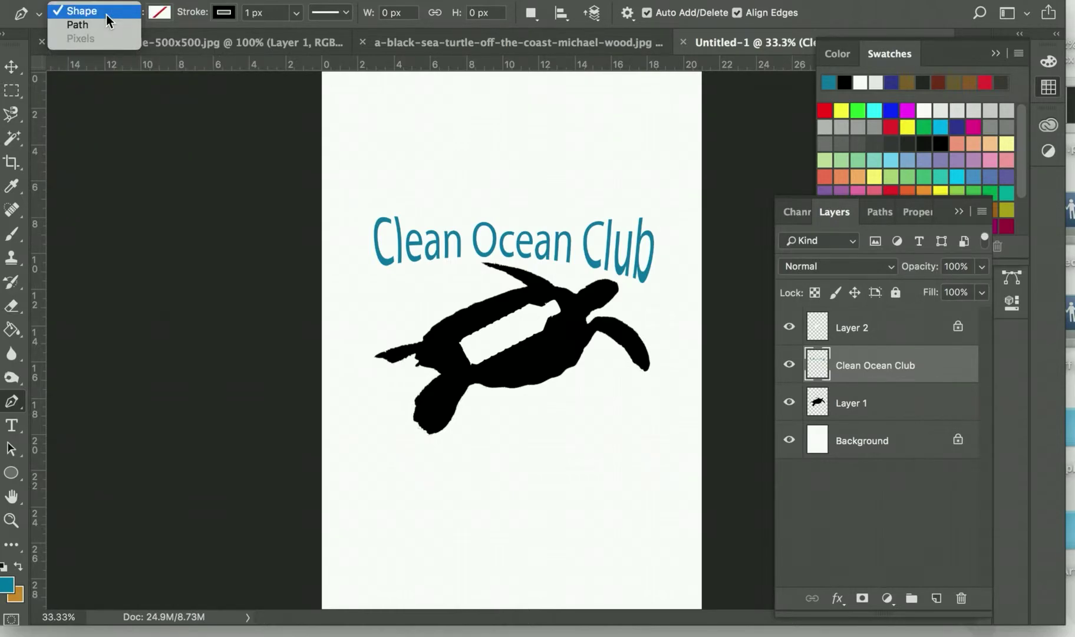
left_click(105, 25)
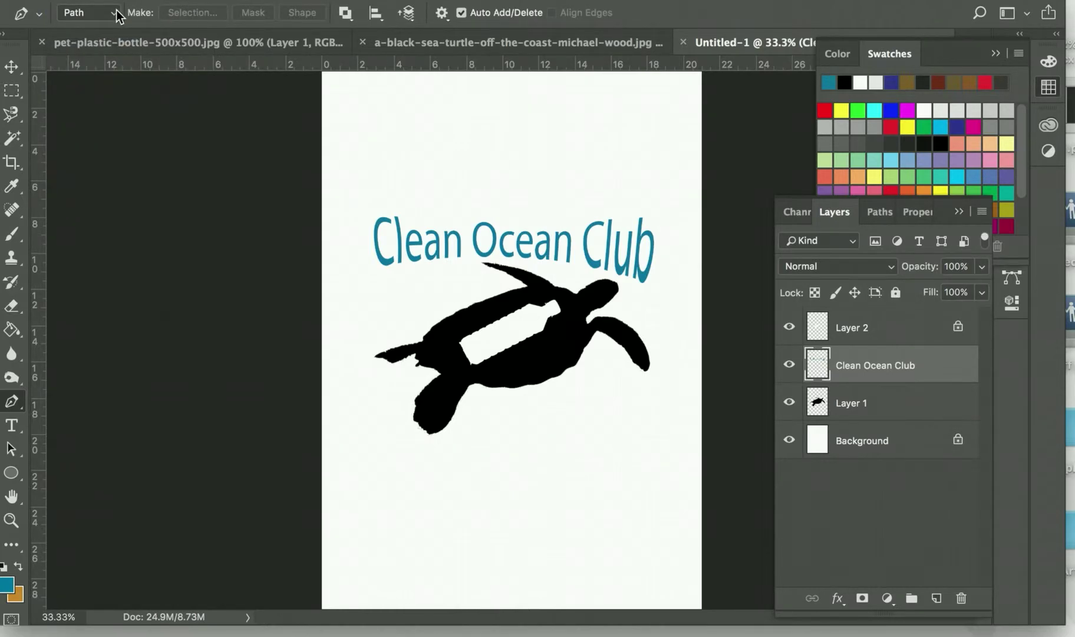
- Draw an open zigzag path across the canvas below the turtle, ending with a short downward segment
left_click(364, 459)
left_click(439, 473)
left_click(488, 464)
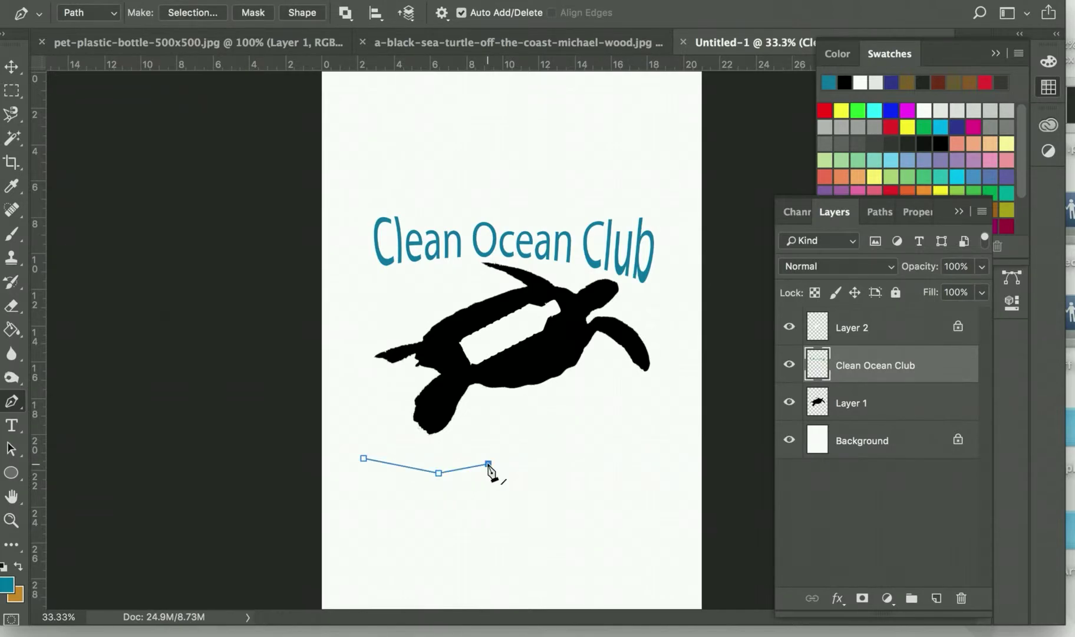
left_click(571, 475)
left_click(611, 463)
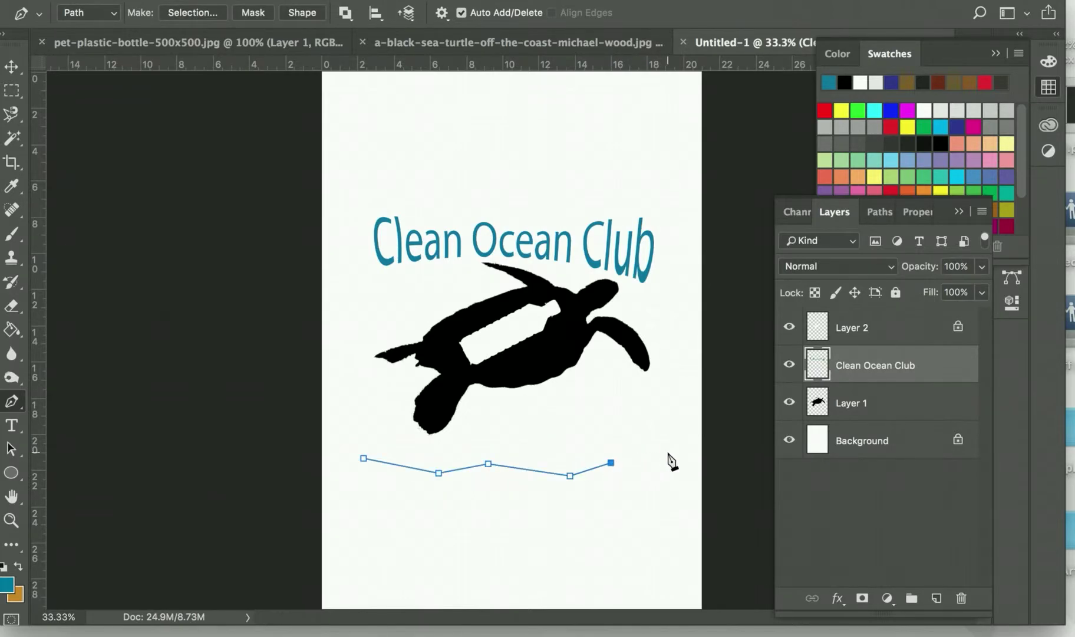
left_click(678, 481)
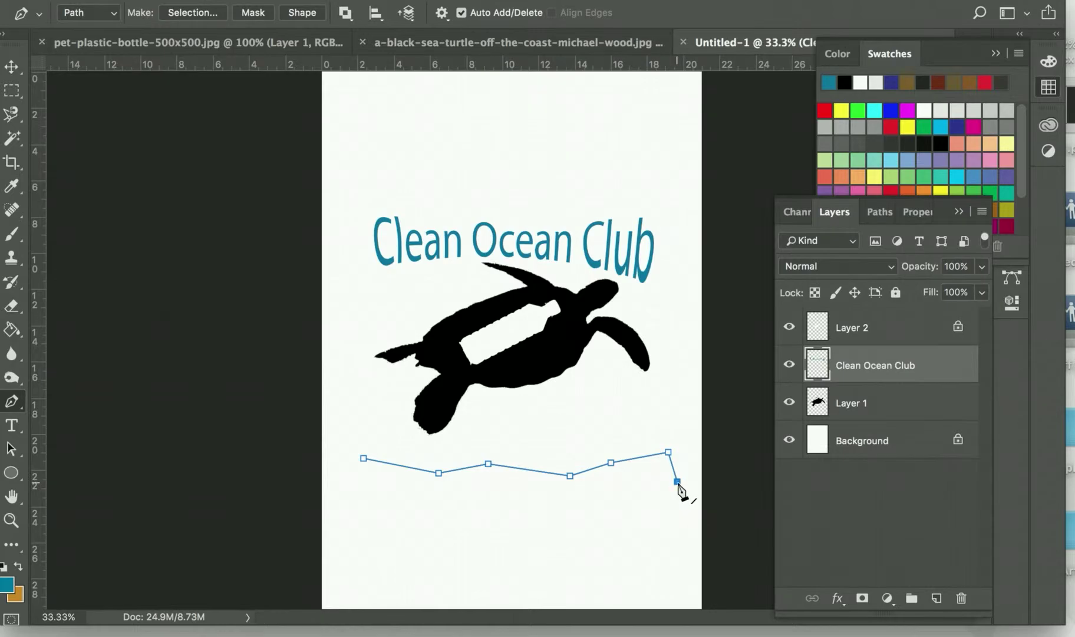
- Start type on the zigzag path near its left end and enter the placeholder text "lfkjhgfdncjsvnjlnvn"
left_click(17, 432)
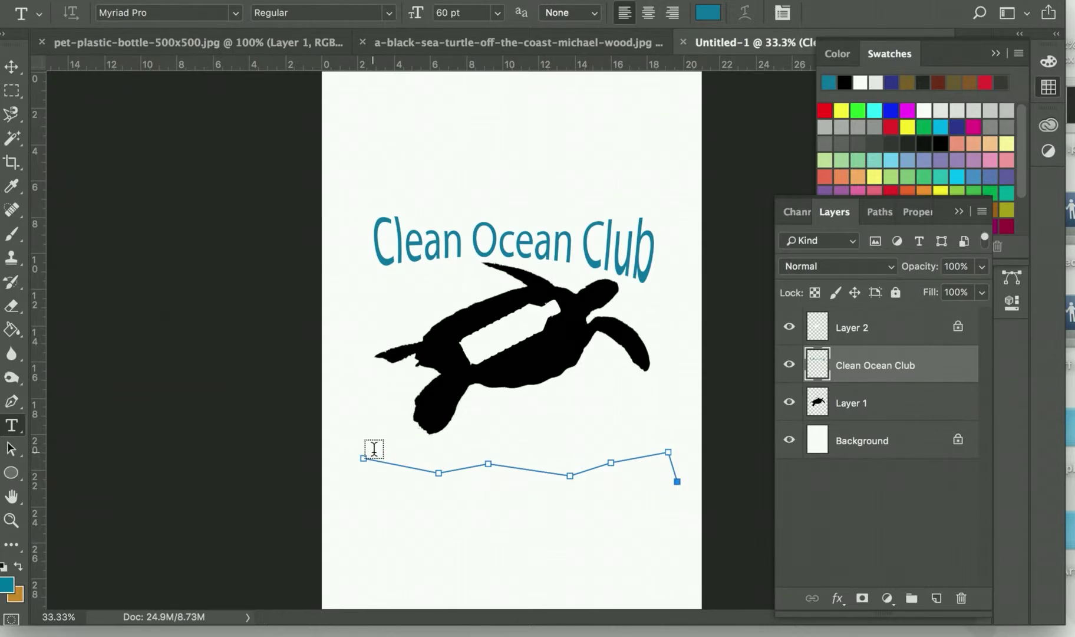
left_click(378, 457)
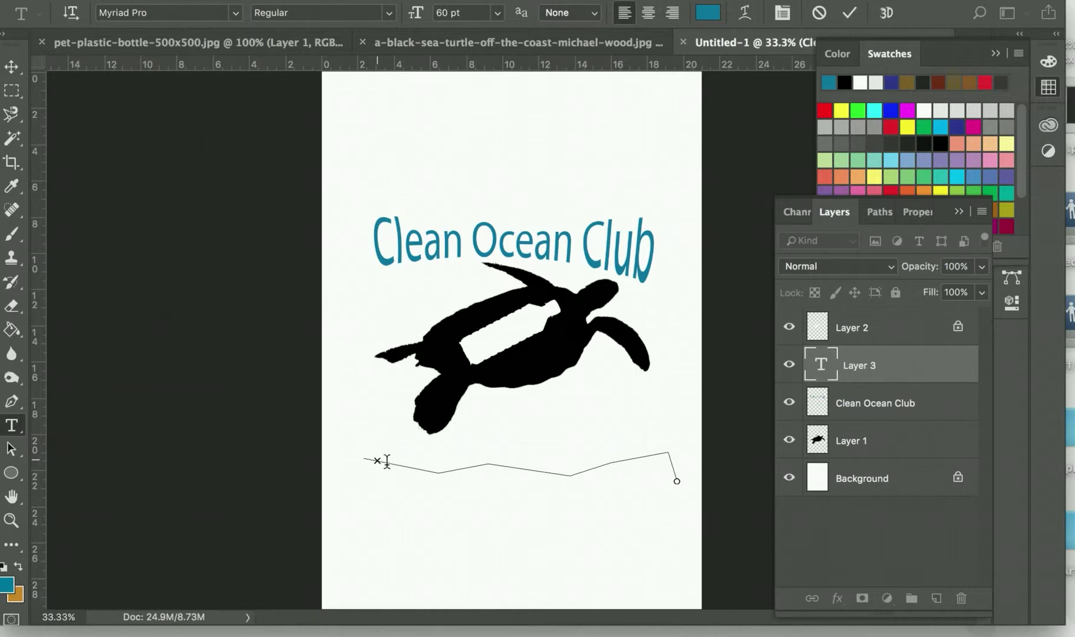
type("lfkjhgfdncjsvnjlnvn")
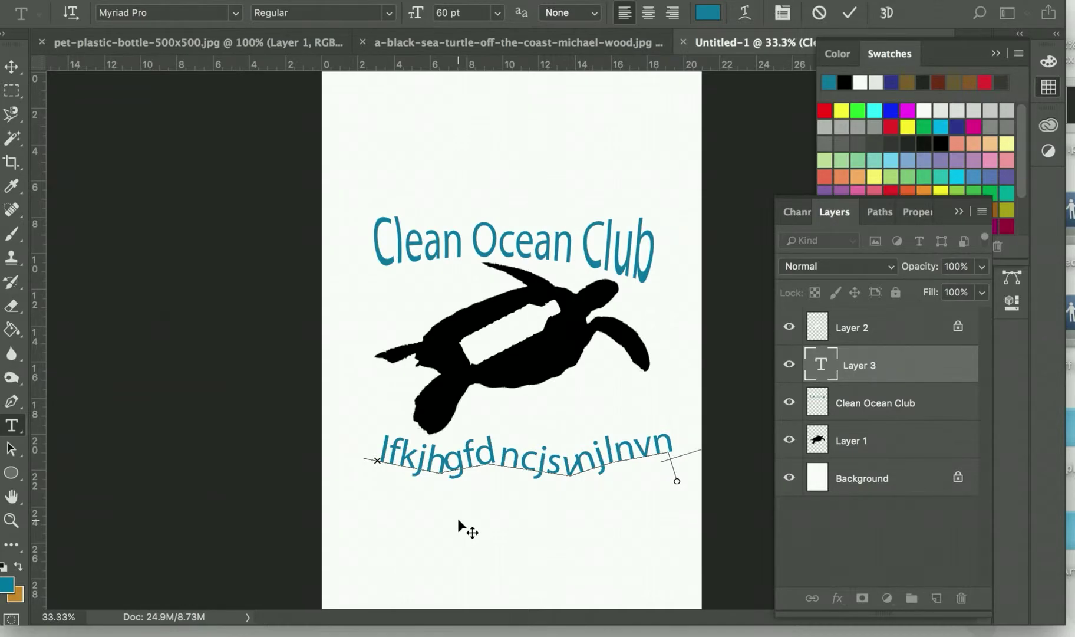
- Delete all of the placeholder text from the zigzag path below the turtle
key("BackSpace")
key("BackSpace")
key("BackSpace")
key("Left")
key("Left")
key("Left")
key("Left")
key("Left")
key("Left")
key("Left")
key("Left")
key("Left")
key("Left")
key("Left")
key("Left")
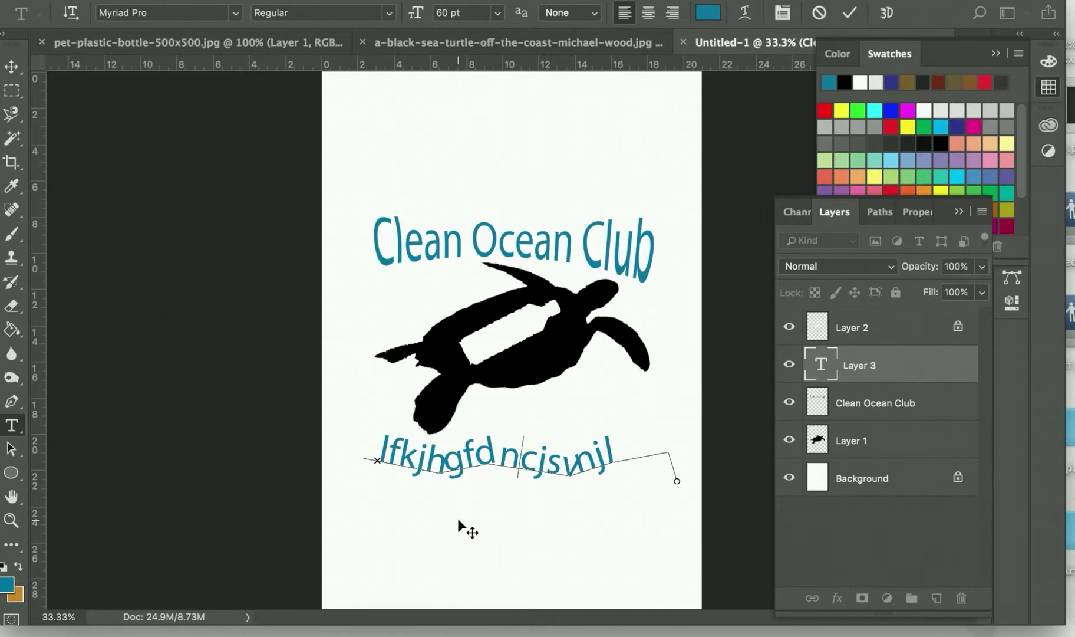
key("Delete")
key("Delete")
key("Delete")
key("Delete")
key("Delete")
key("Delete")
key("Delete")
key("Delete")
key("Delete")
key("Delete")
key("Delete")
key("Delete")
key("Delete")
key("BackSpace")
key("BackSpace")
key("BackSpace")
key("BackSpace")
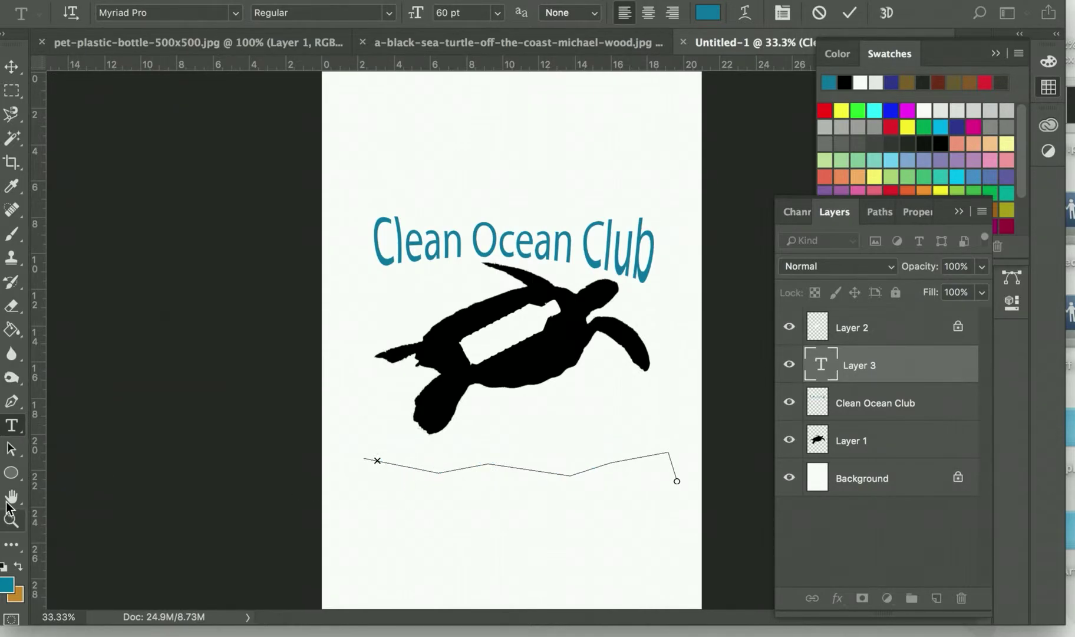
- Draw an ellipse about 2029 px wide and 1917 px high around the turtle with the Ellipse tool
left_click(11, 476)
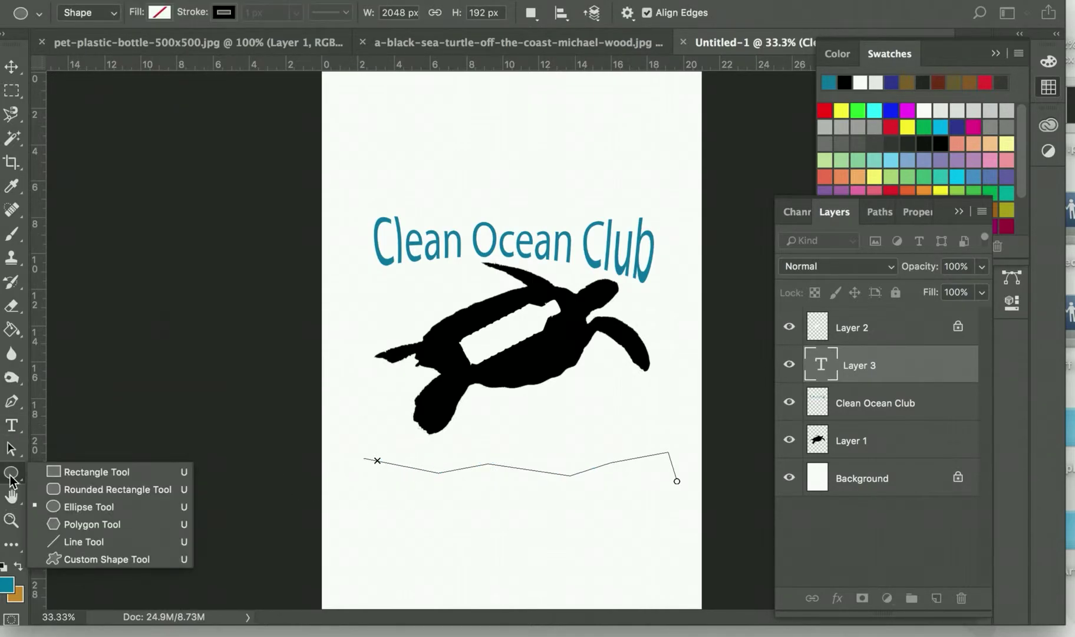
left_click(73, 504)
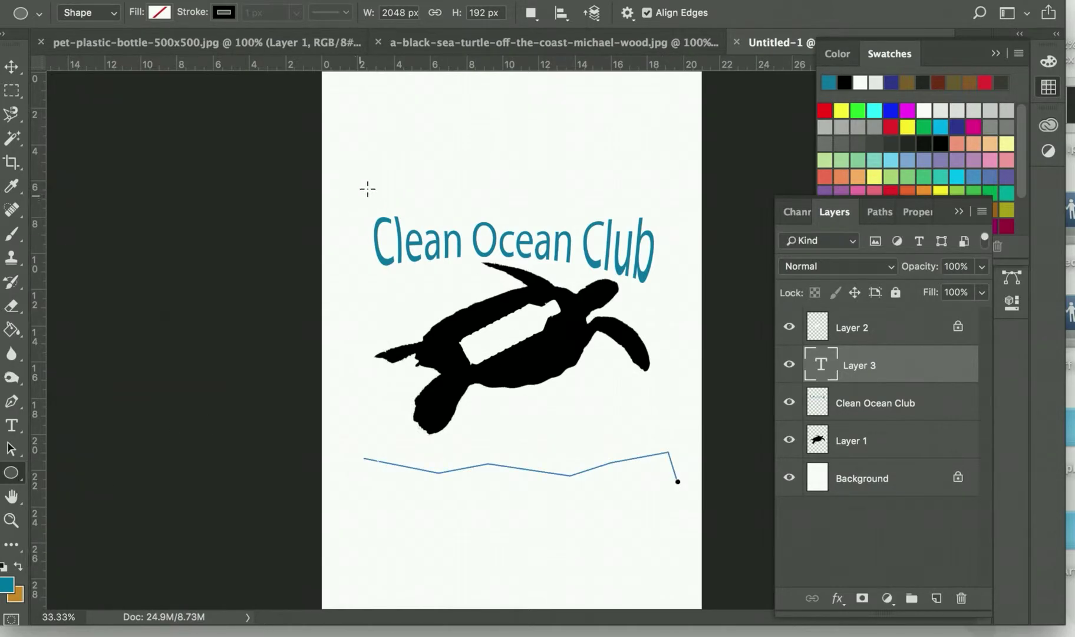
left_click_drag(366, 189, 676, 483)
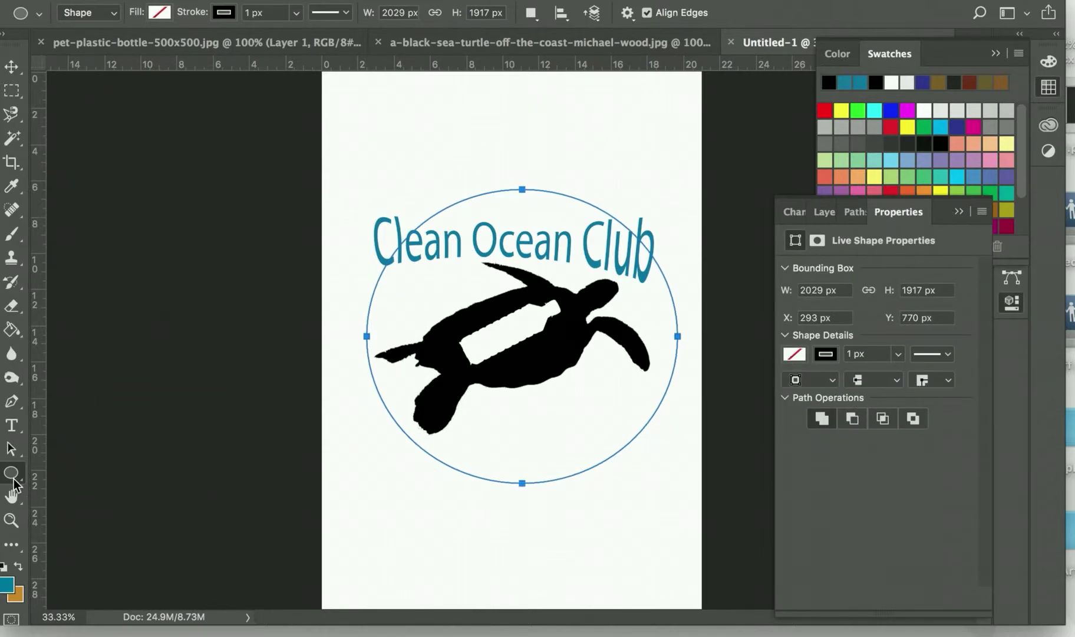
- Start type on the ellipse's upper-left edge and enter "Cleann Ocean Club" along the curve, with spaces between the words
left_click(12, 425)
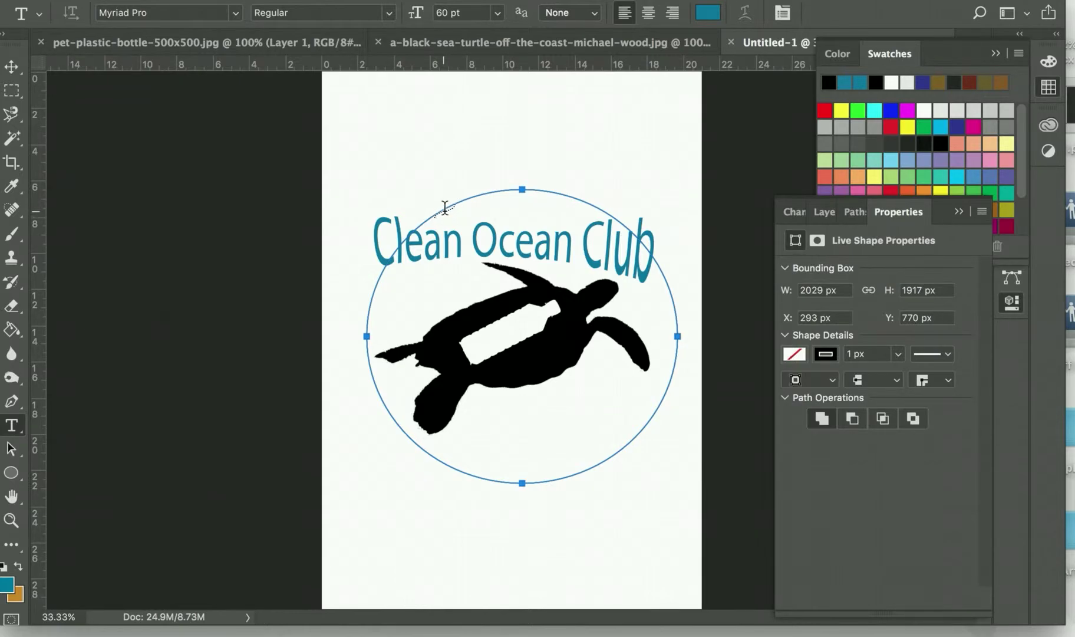
left_click(443, 205)
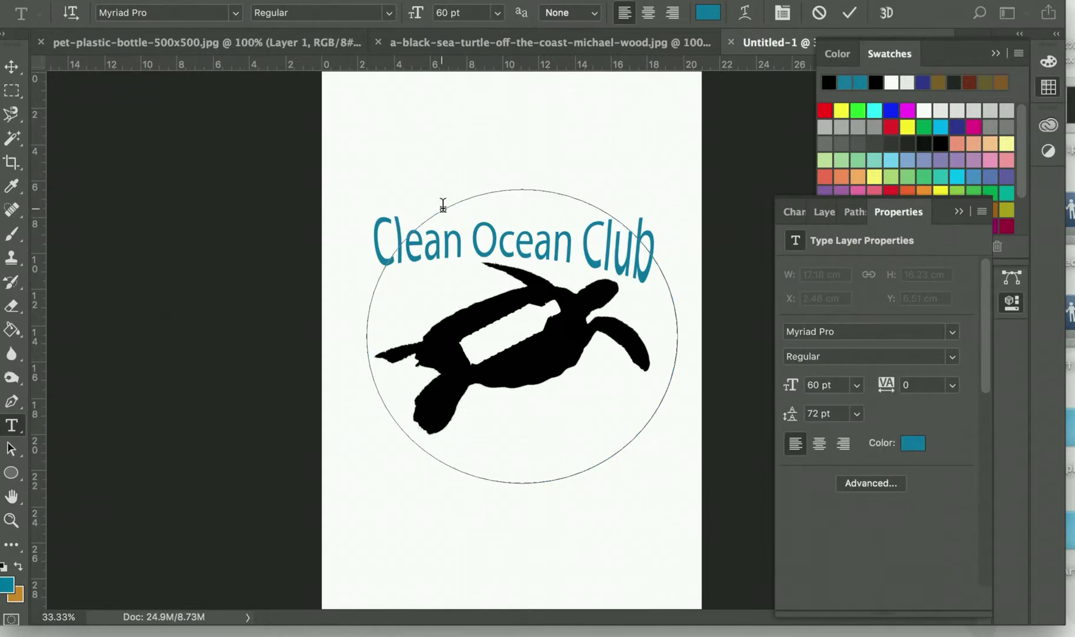
type("CleanO")
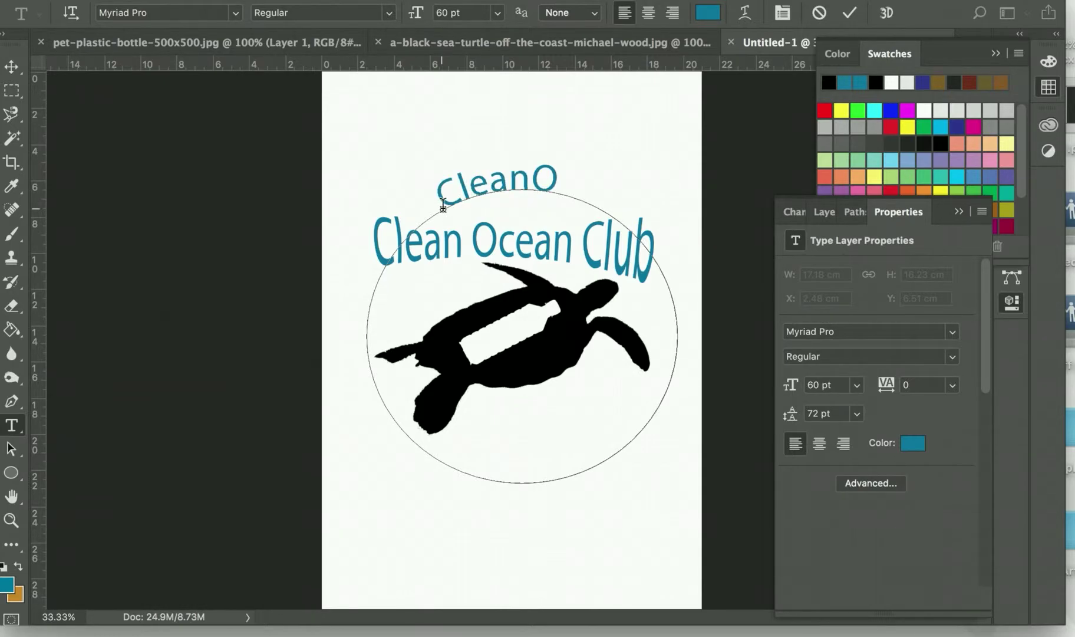
type("cean")
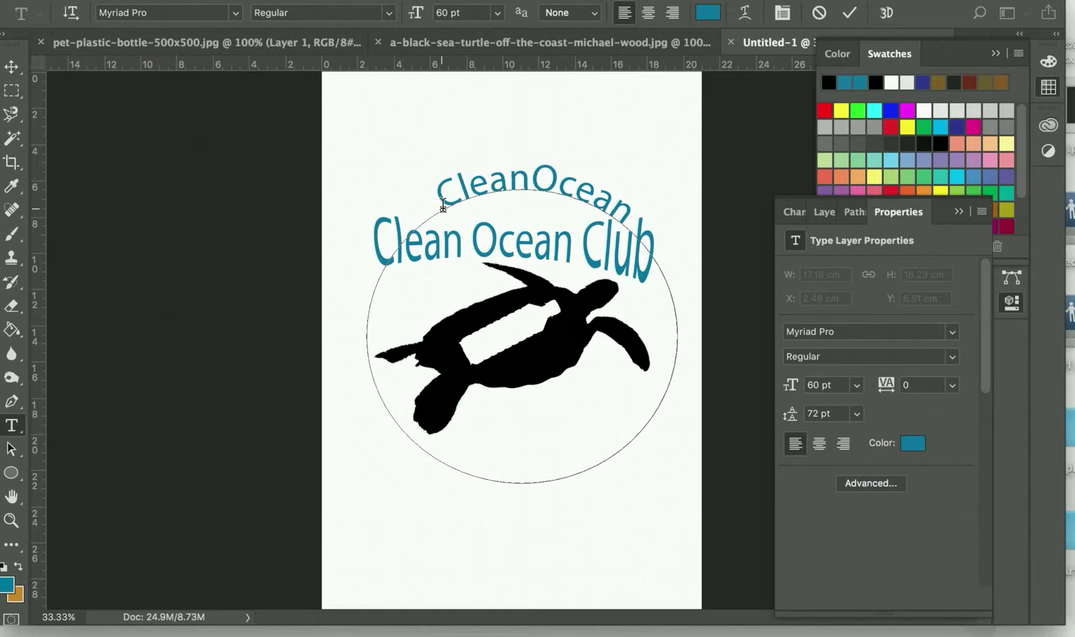
type("C")
type("n")
type(" Club")
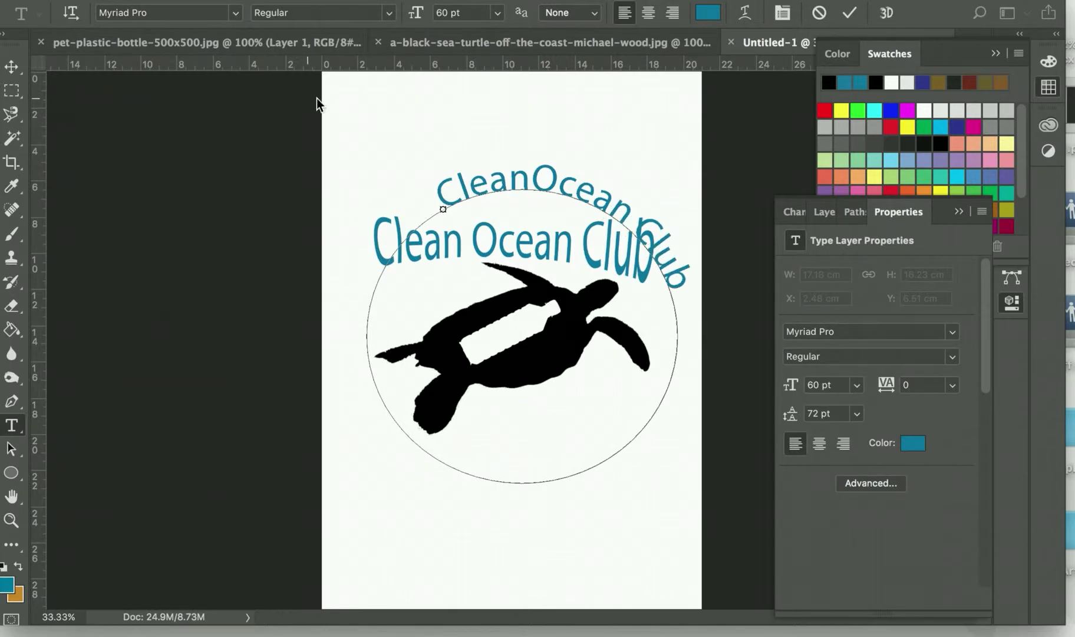
left_click(531, 182)
type("n")
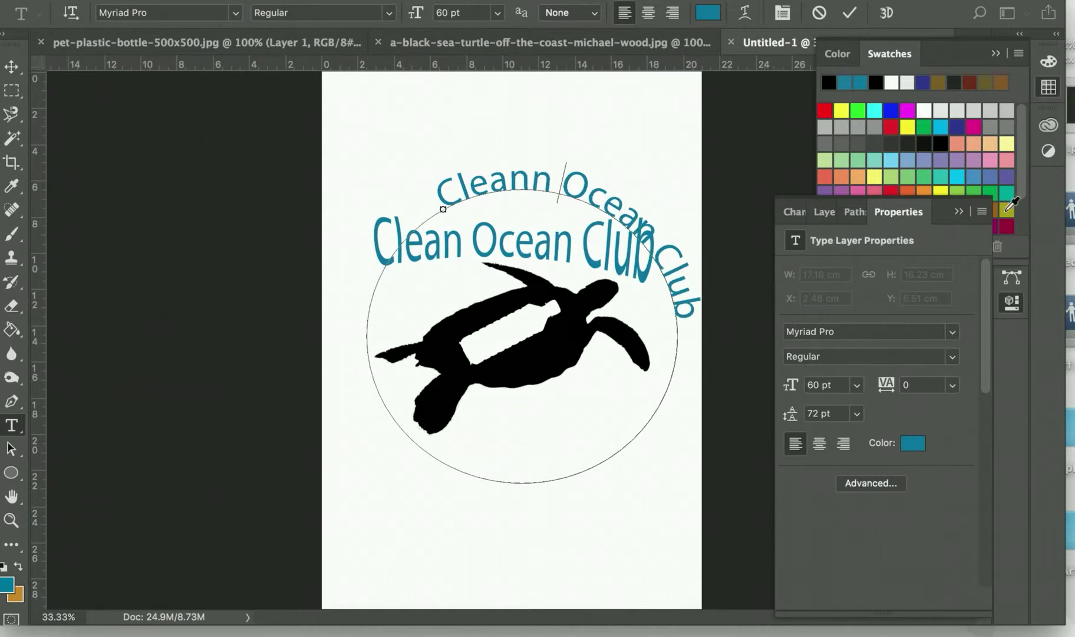
- Hide the earlier warped Clean Ocean Club title layer
left_click(960, 211)
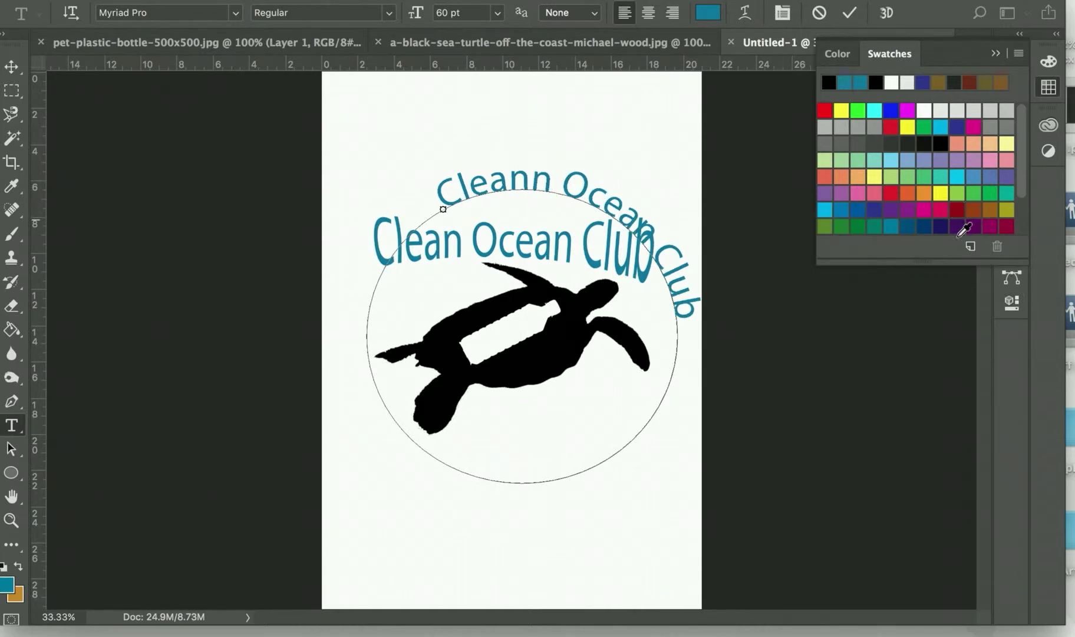
left_click(997, 53)
left_click(1012, 252)
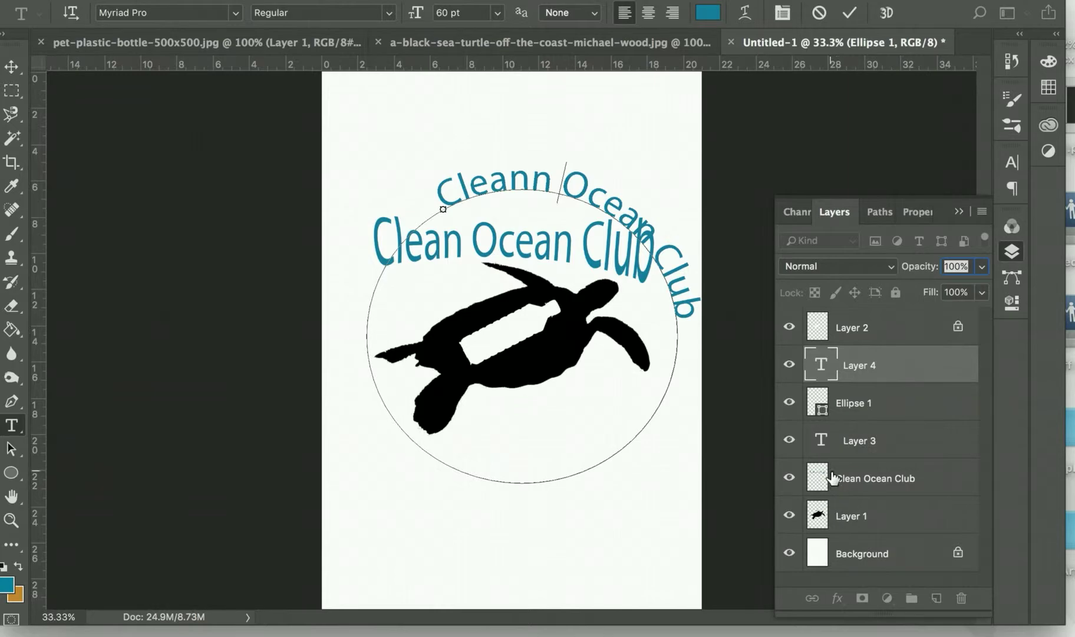
left_click(788, 478)
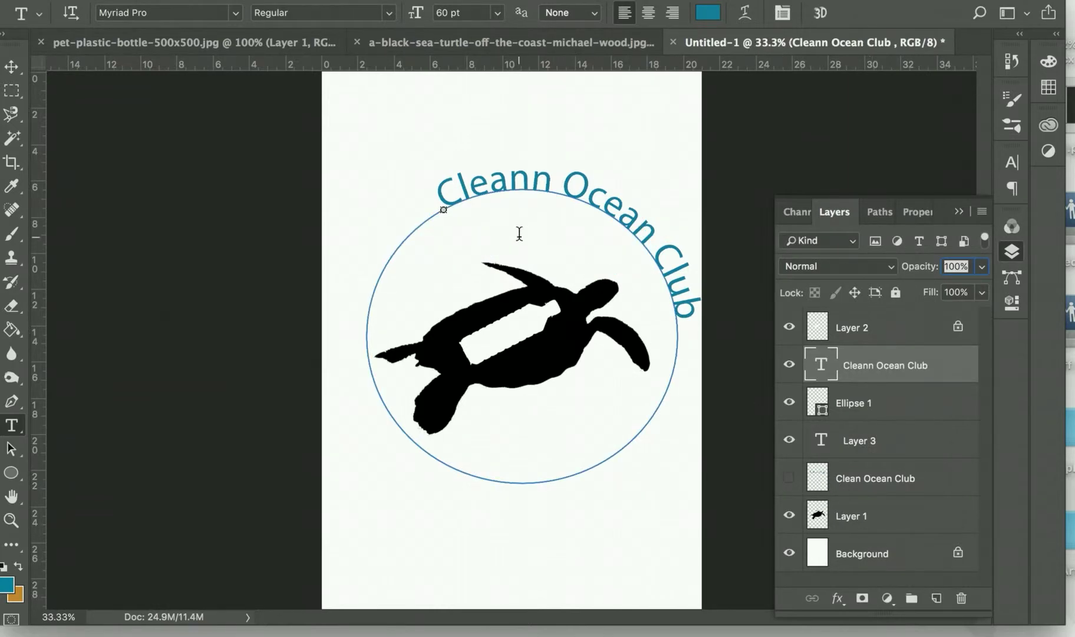
- Rotate the curved title by about -28.13 degrees, position it centred above the turtle, and apply the transformation
key("v")
mouse_move(475, 199)
left_mouse_down()
mouse_move(451, 195)
mouse_move(462, 196)
left_mouse_up()
key("ctrl+t")
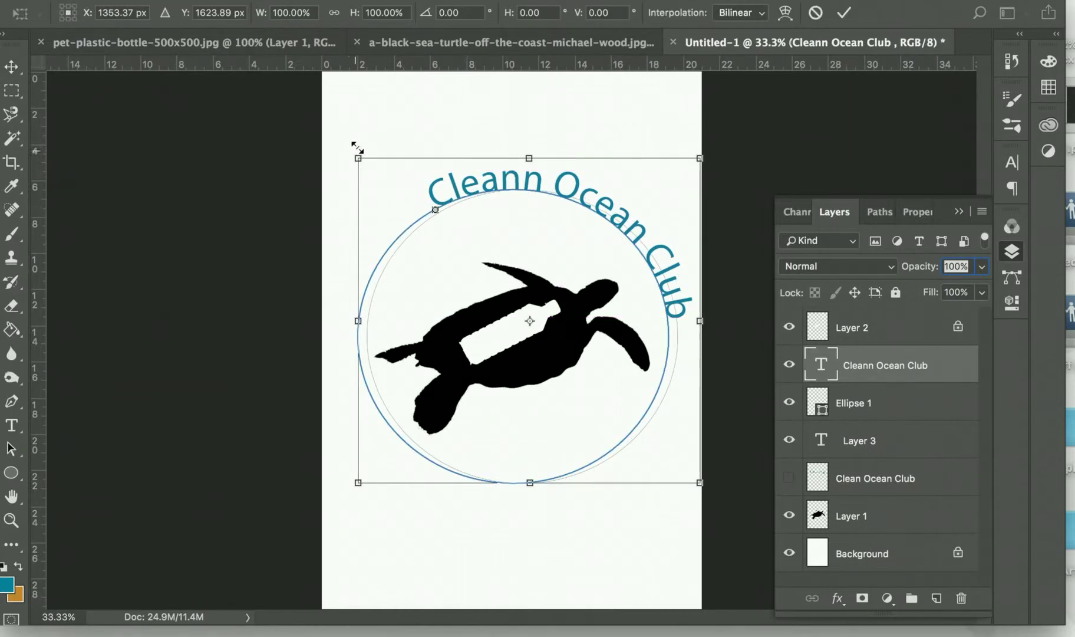
left_click_drag(358, 144, 332, 255)
left_click_drag(568, 191, 558, 226)
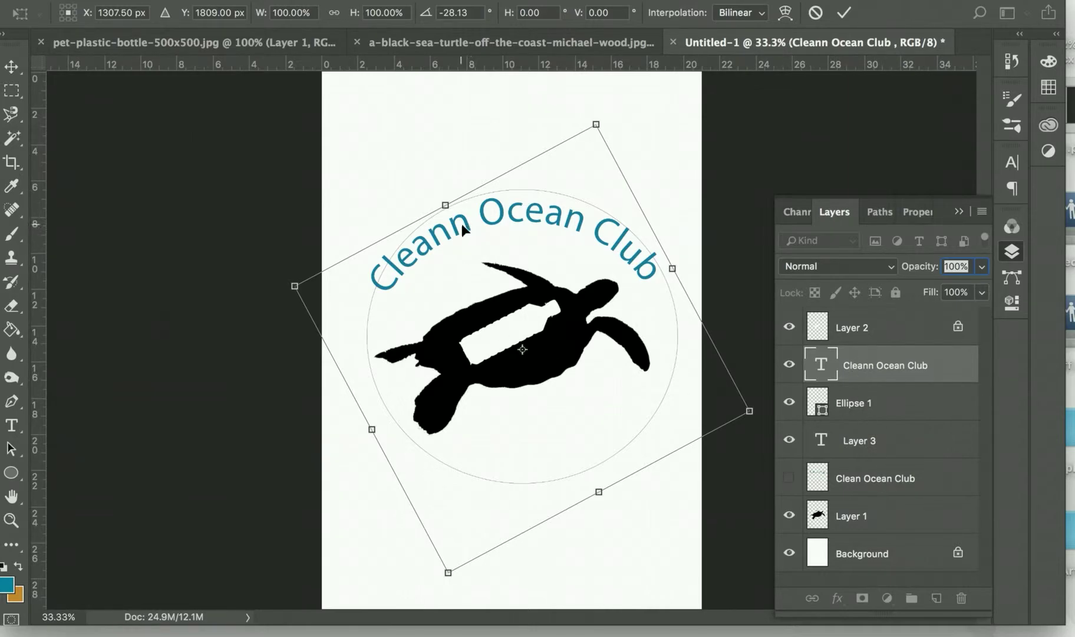
left_click(17, 427)
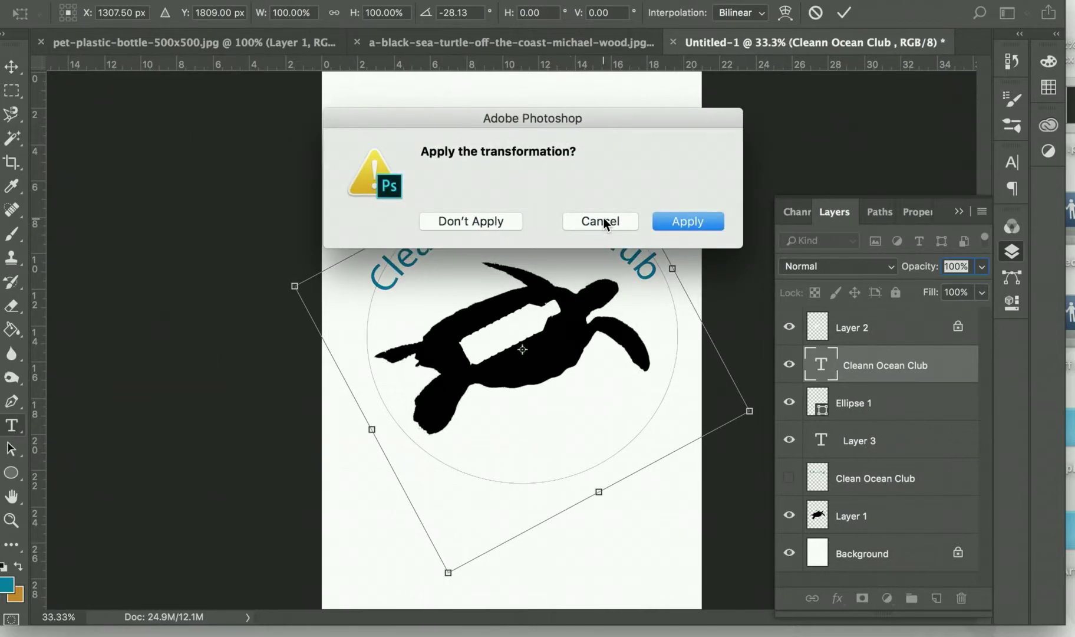
left_click(678, 219)
- Remove the extra "n" so the curved title reads "Clean Ocean Club"
left_click(451, 230)
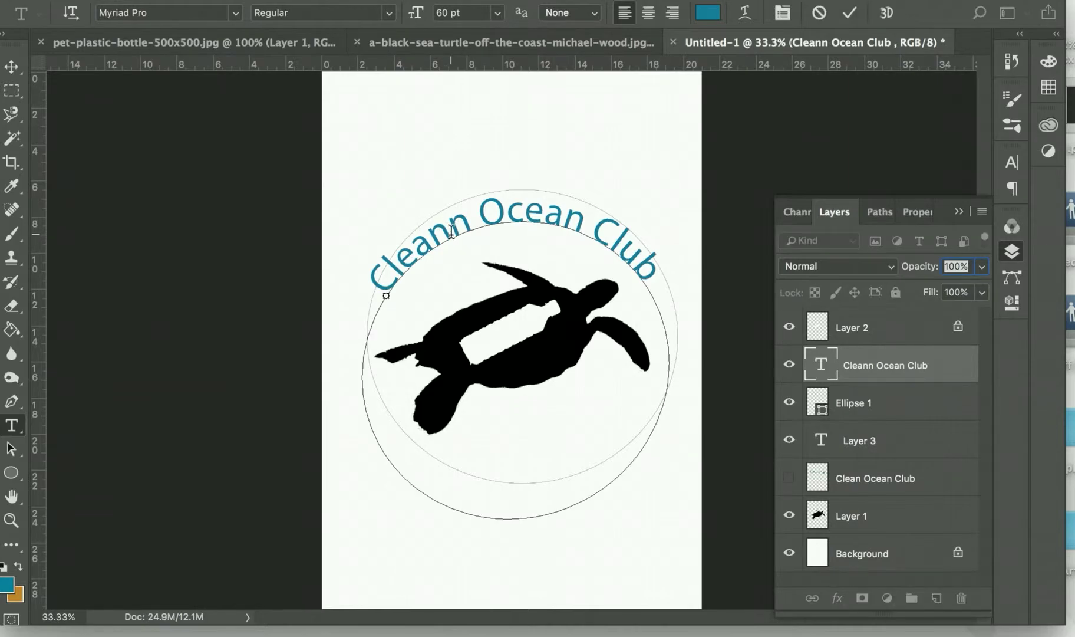
key("Delete")
left_click(11, 66)
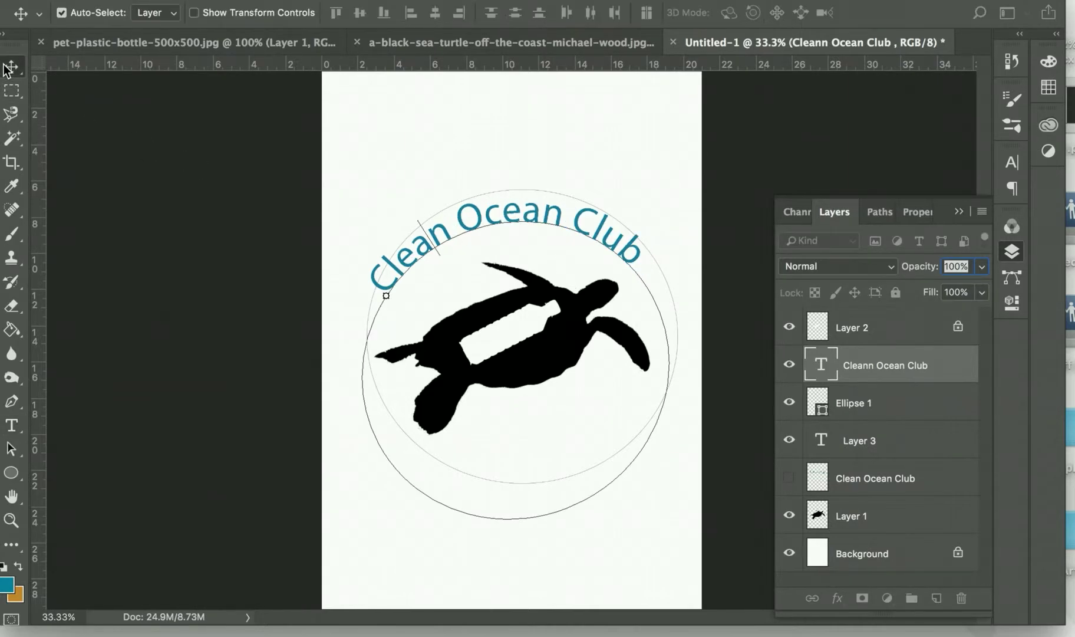
- Deselect the title and hide the Ellipse 1 layer
left_click(642, 509)
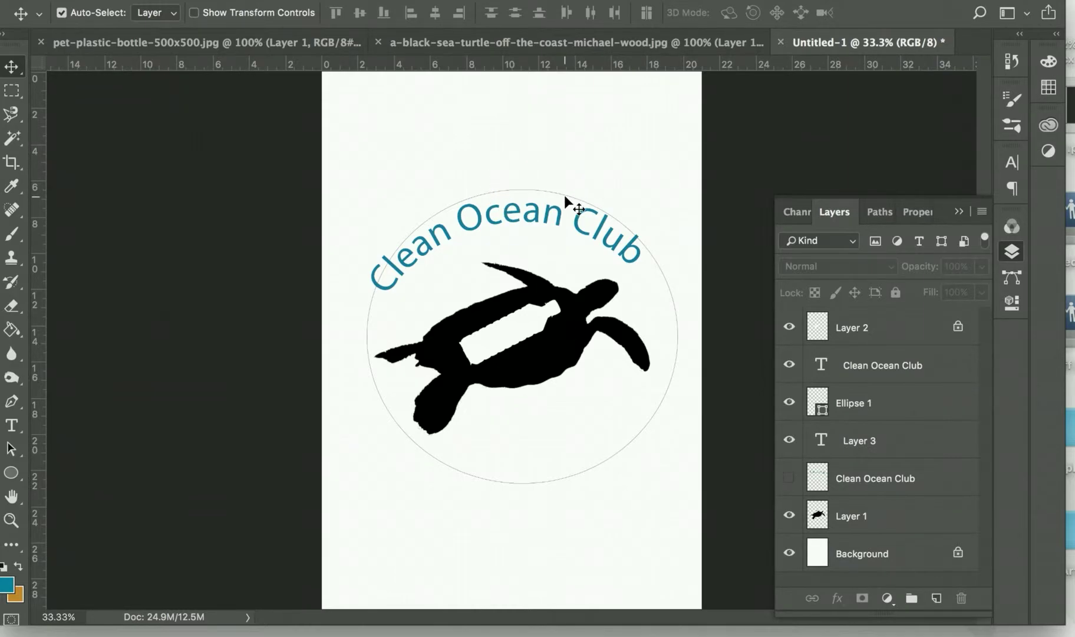
left_click(789, 403)
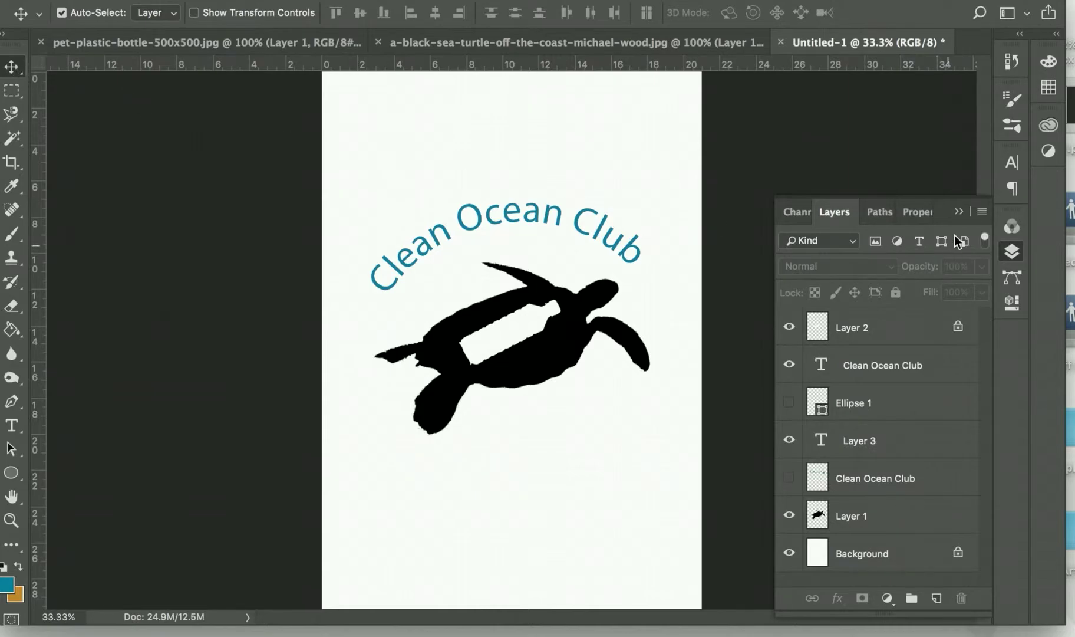
left_click(961, 212)
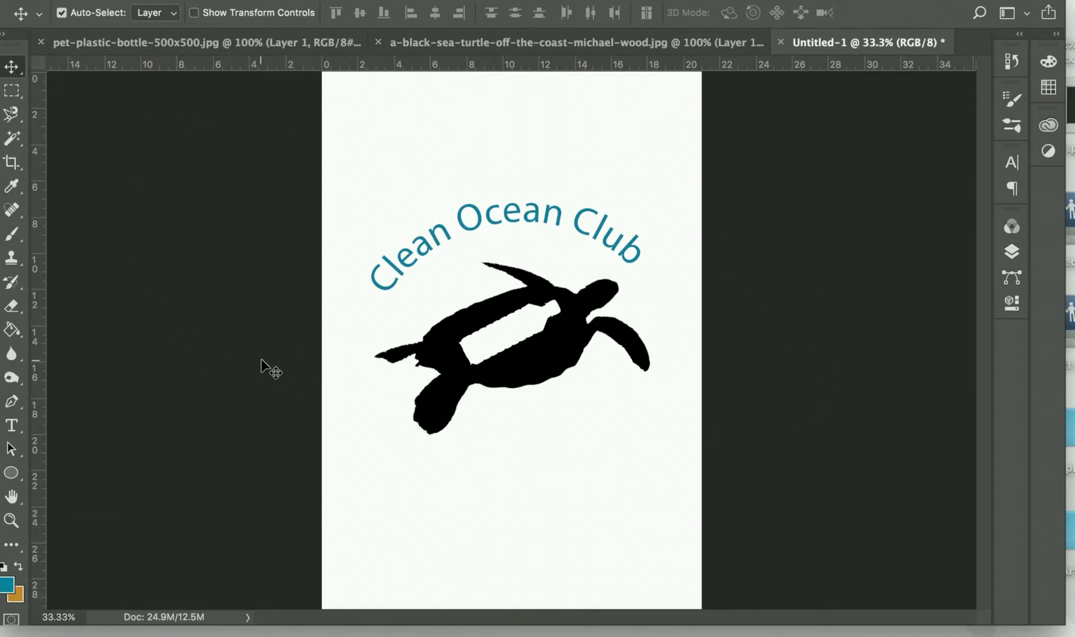
- Choose a dark green swatch and fill the turtle on Layer 1 with it using the Paint Bucket
left_click(1046, 93)
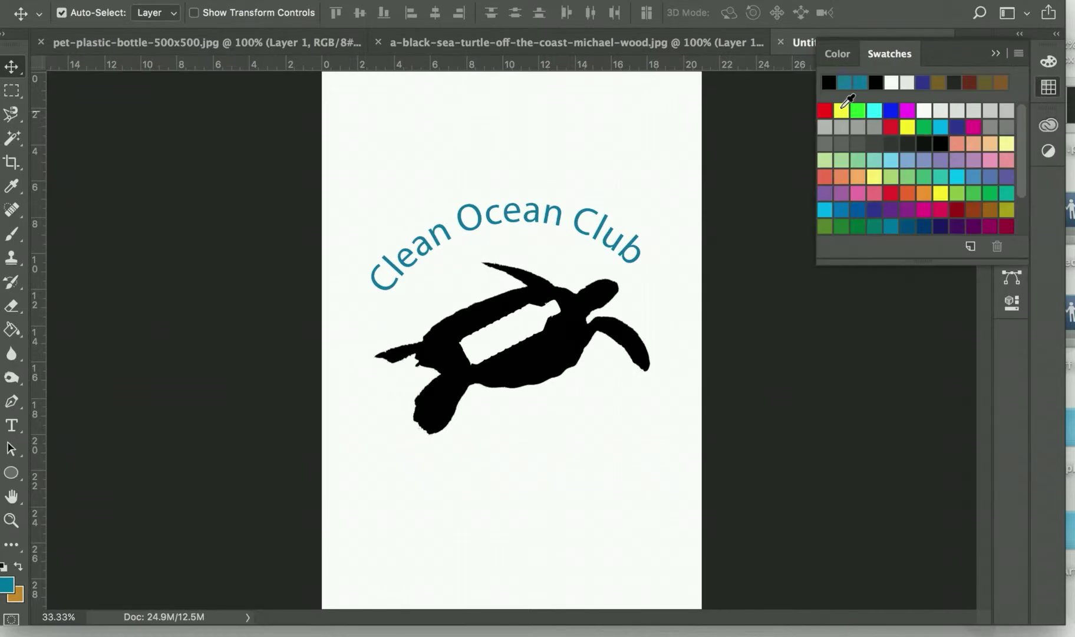
left_click(891, 225)
left_click(11, 331)
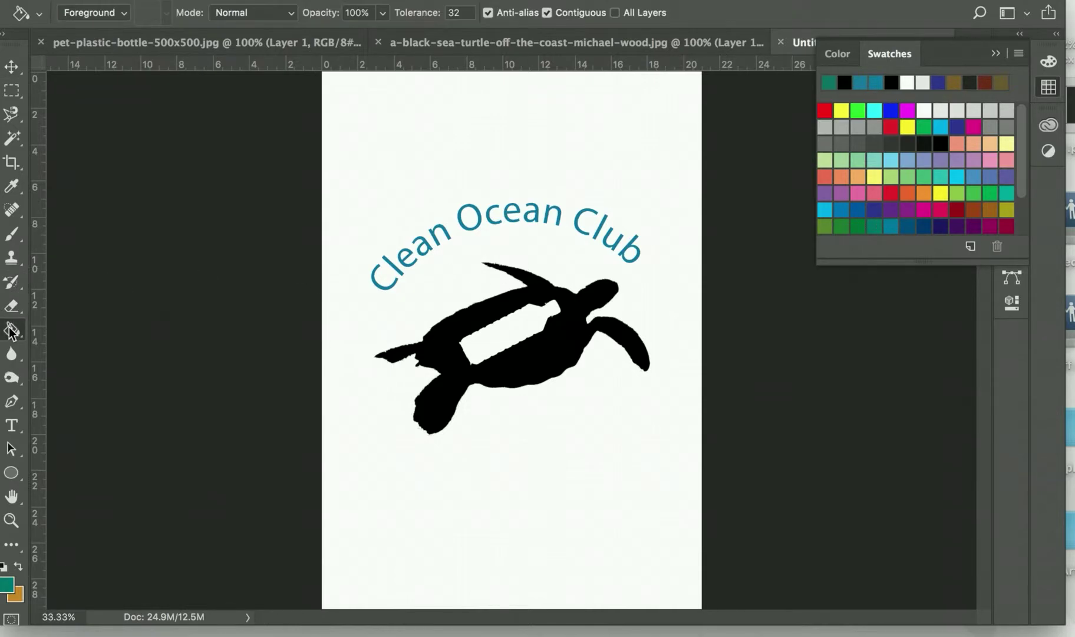
left_click(440, 342)
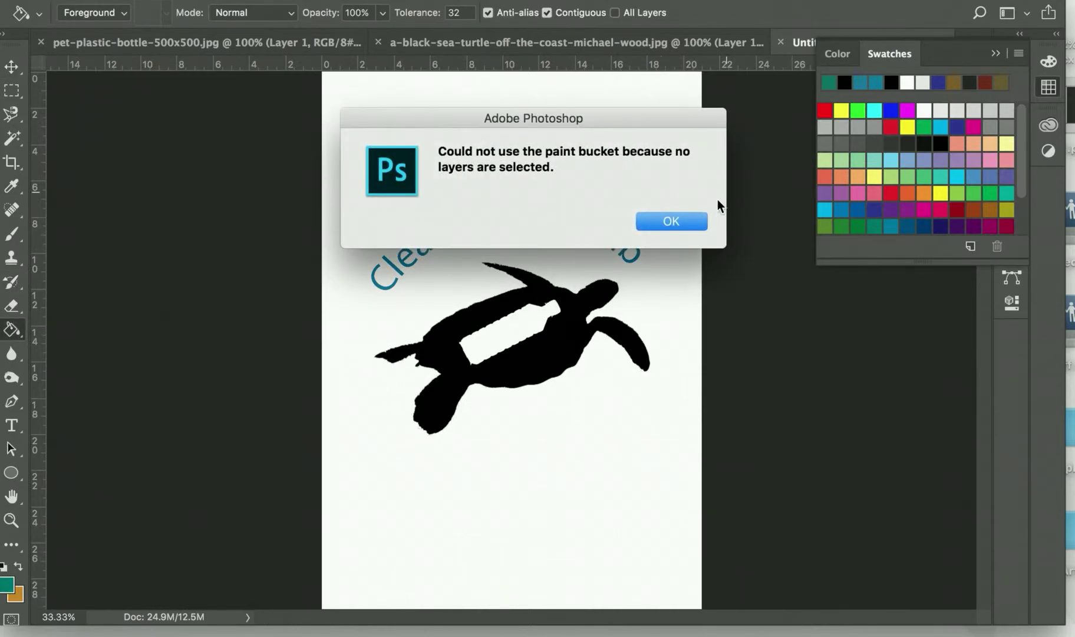
left_click(678, 223)
left_click(999, 51)
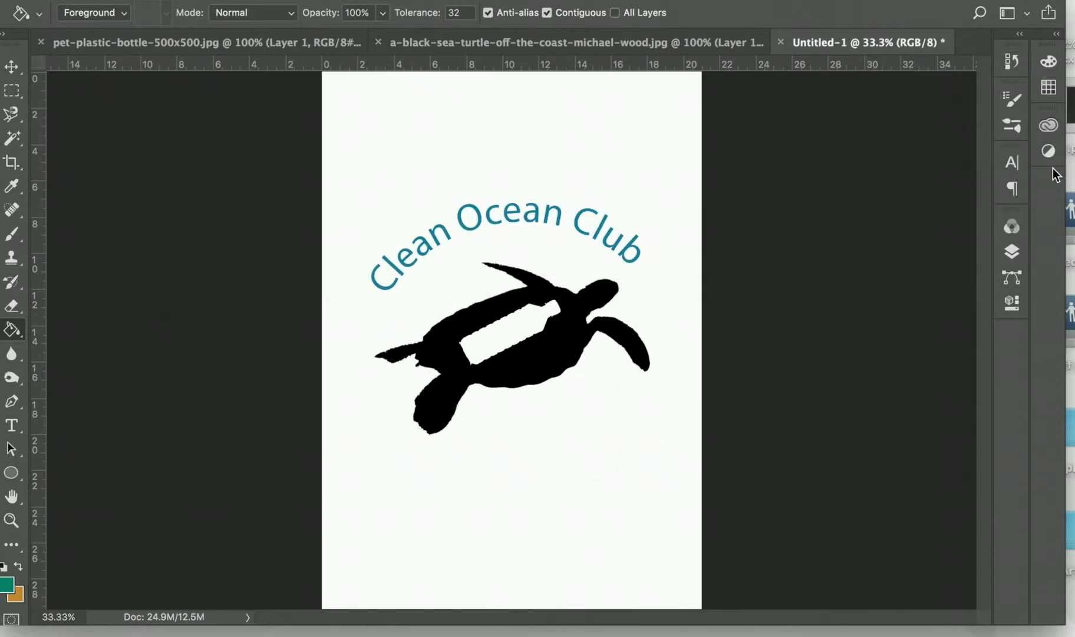
left_click(1013, 252)
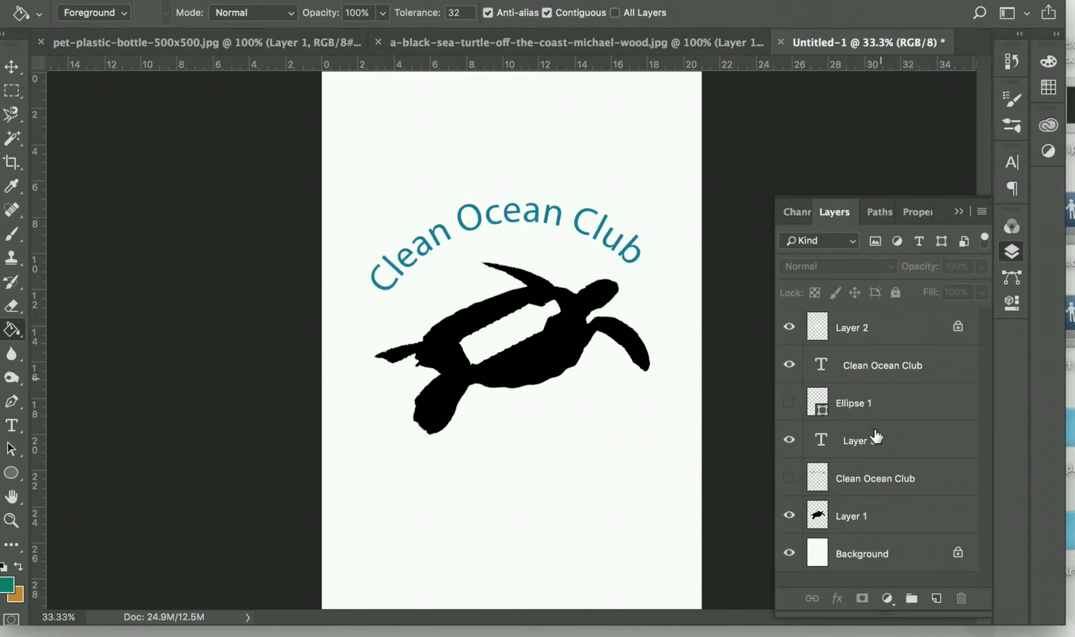
left_click(826, 525)
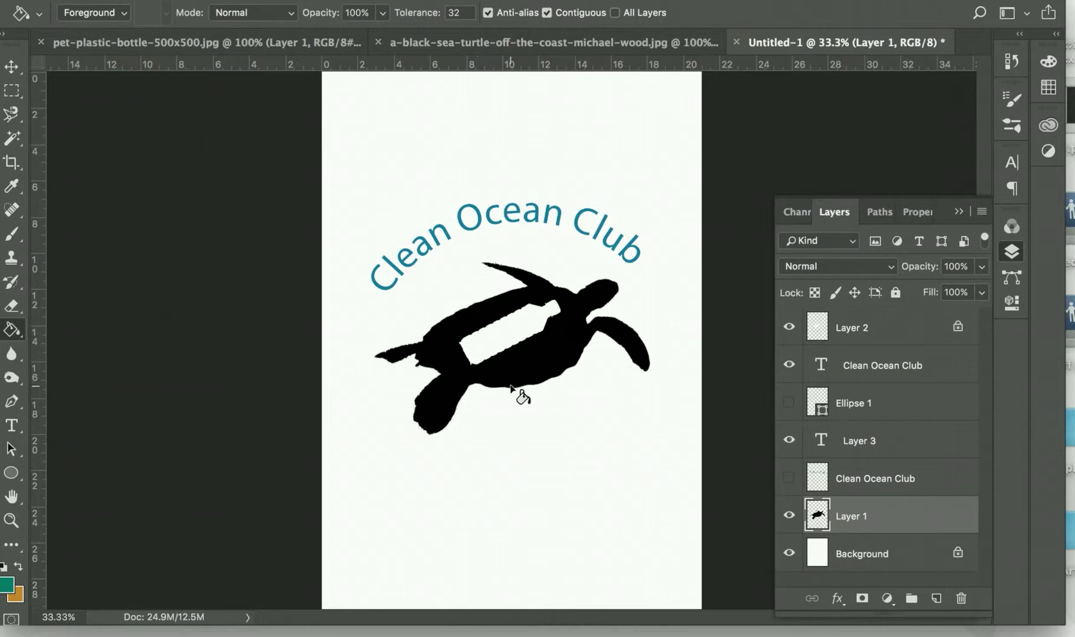
left_click(455, 376)
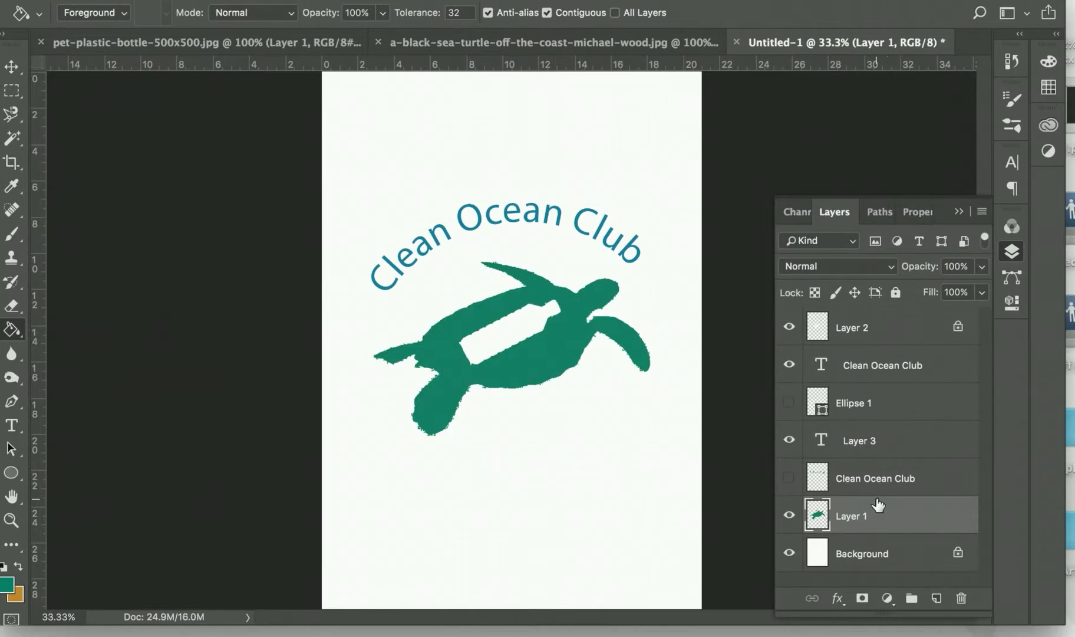
- Move the green turtle slightly up toward the title and paste a copy of it near the bottom of the canvas
left_click(12, 68)
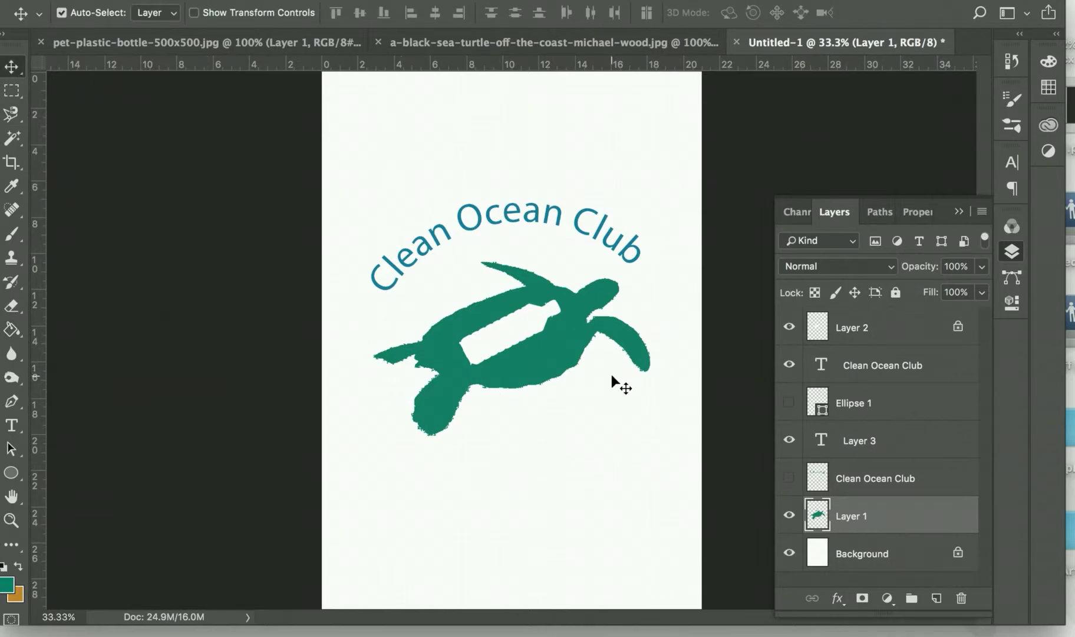
mouse_move(536, 360)
left_mouse_down()
mouse_move(526, 529)
mouse_move(533, 312)
mouse_move(547, 357)
mouse_move(536, 351)
mouse_move(546, 350)
left_mouse_up()
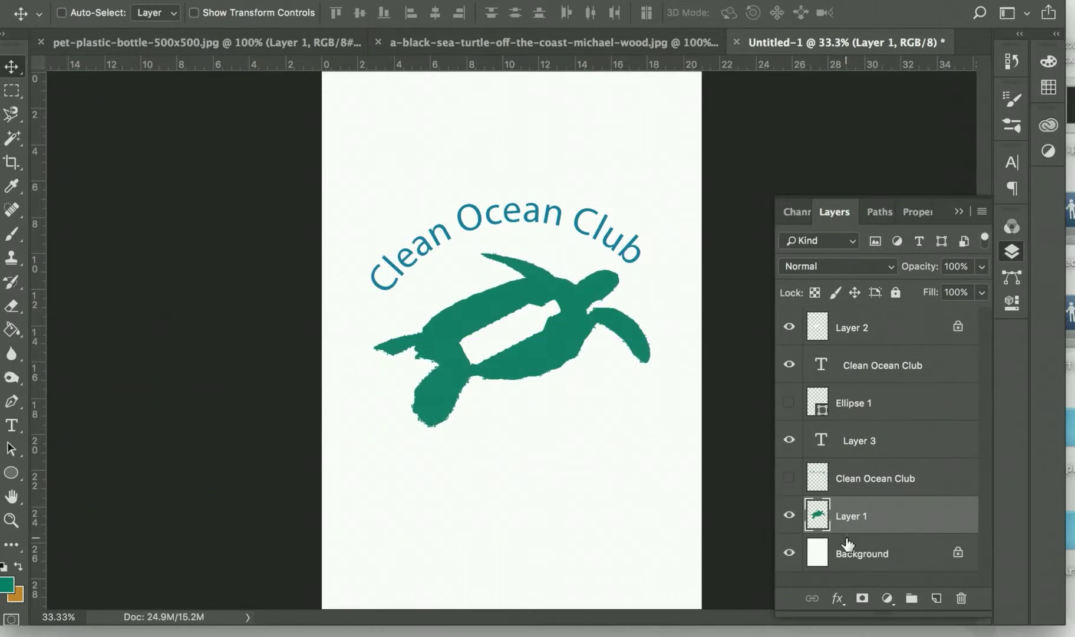
key("ctrl+v")
left_click_drag(455, 304, 515, 482)
- Scale the turtle copy to about 68.5%, position it below the logo, and rotate it by about 12.95 degrees
key("ctrl")
key("ctrl+t")
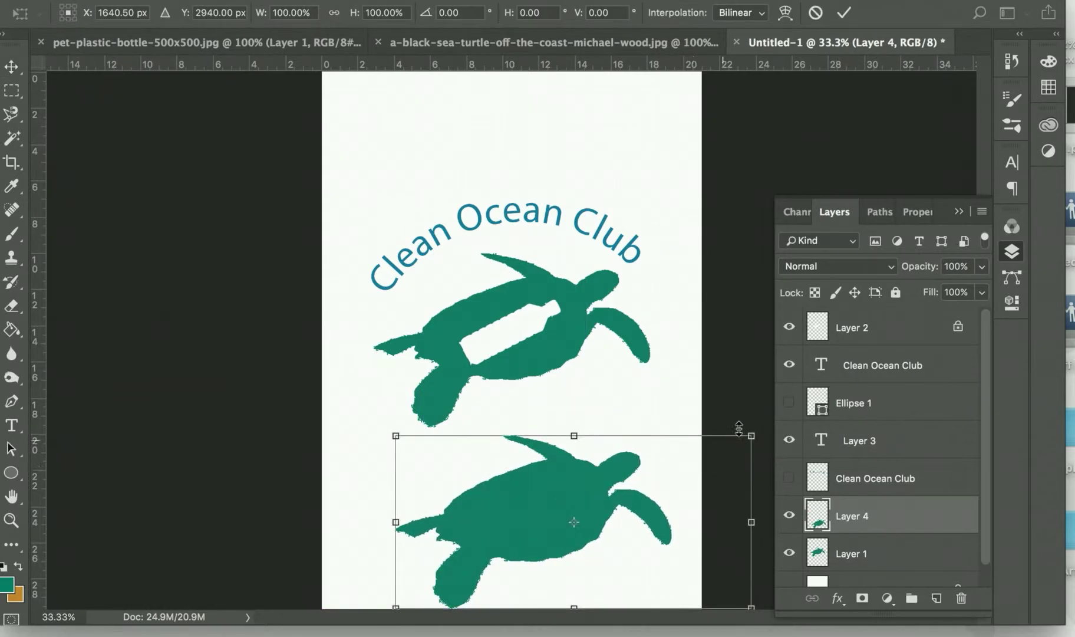
left_click_drag(753, 435, 639, 490)
left_click_drag(515, 523, 561, 499)
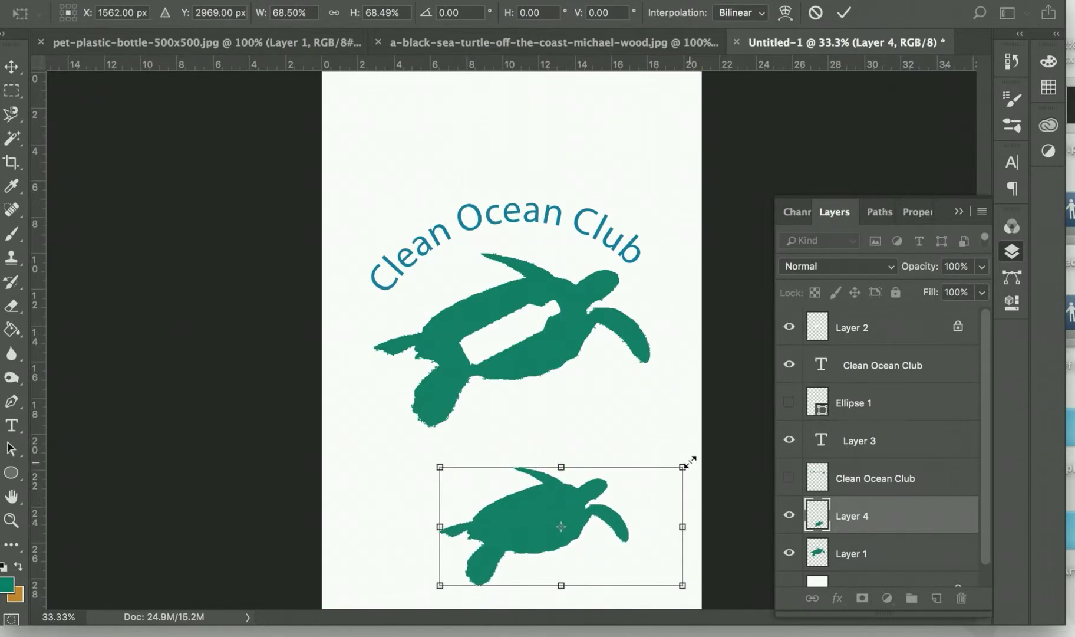
left_click_drag(696, 466, 658, 504)
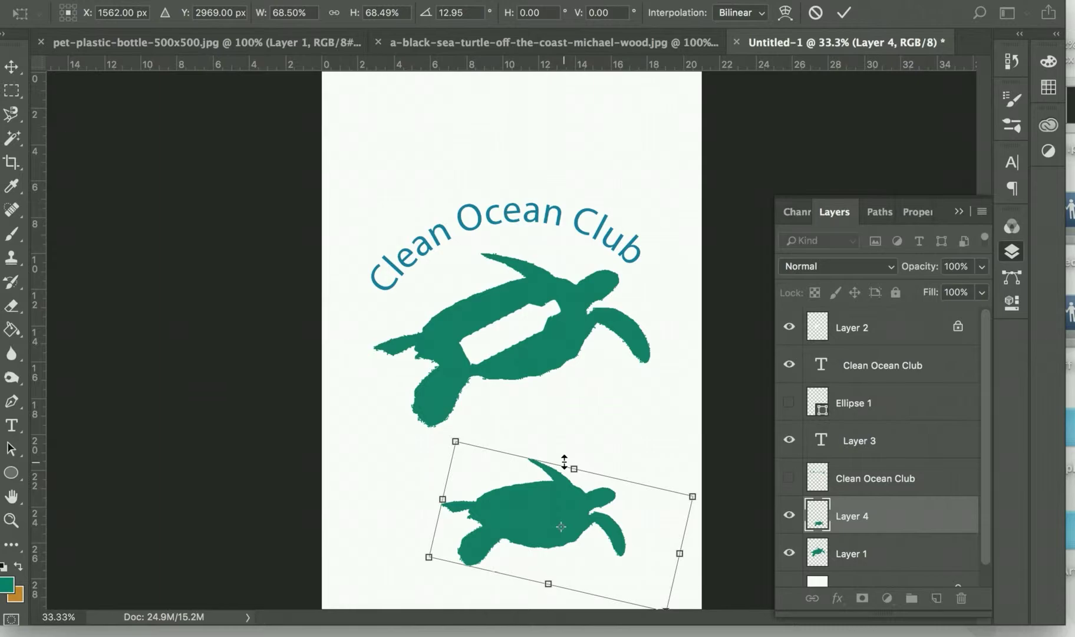
key("Return")
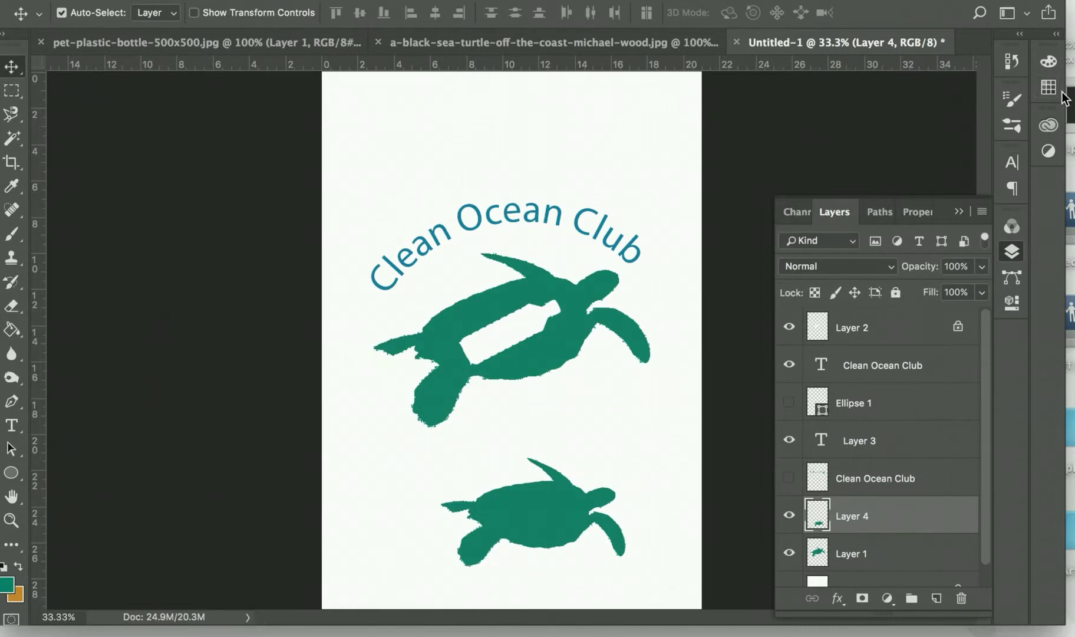
- Choose a muted blue foreground color and fill the small turtle on Layer 4 with it using the Paint Bucket
left_click(1045, 97)
left_click(1046, 97)
left_click(1044, 101)
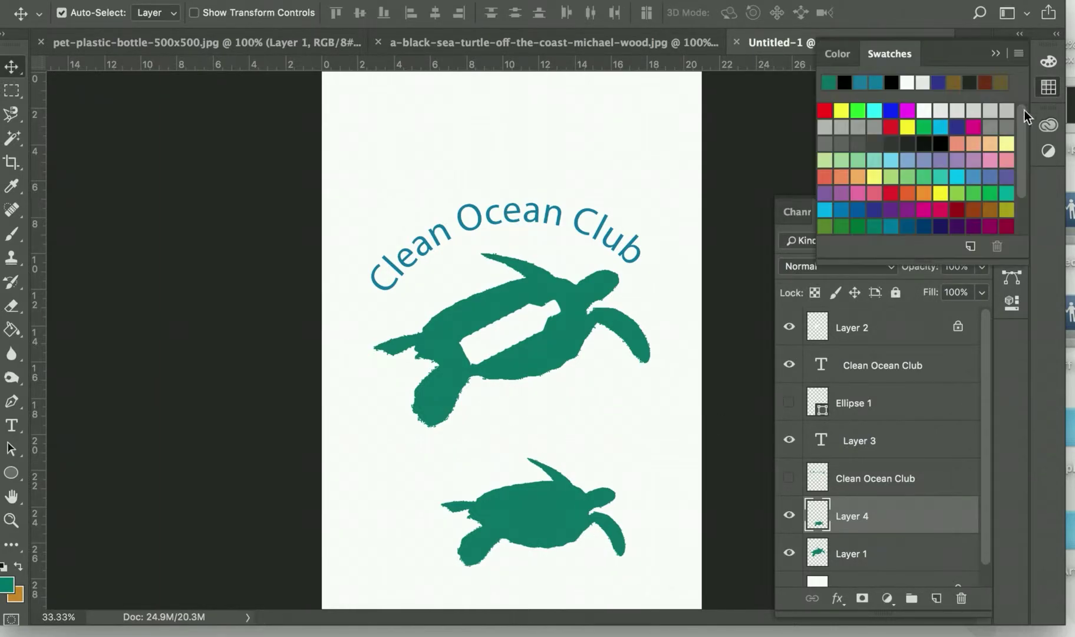
scroll(920, 209, "down", 3)
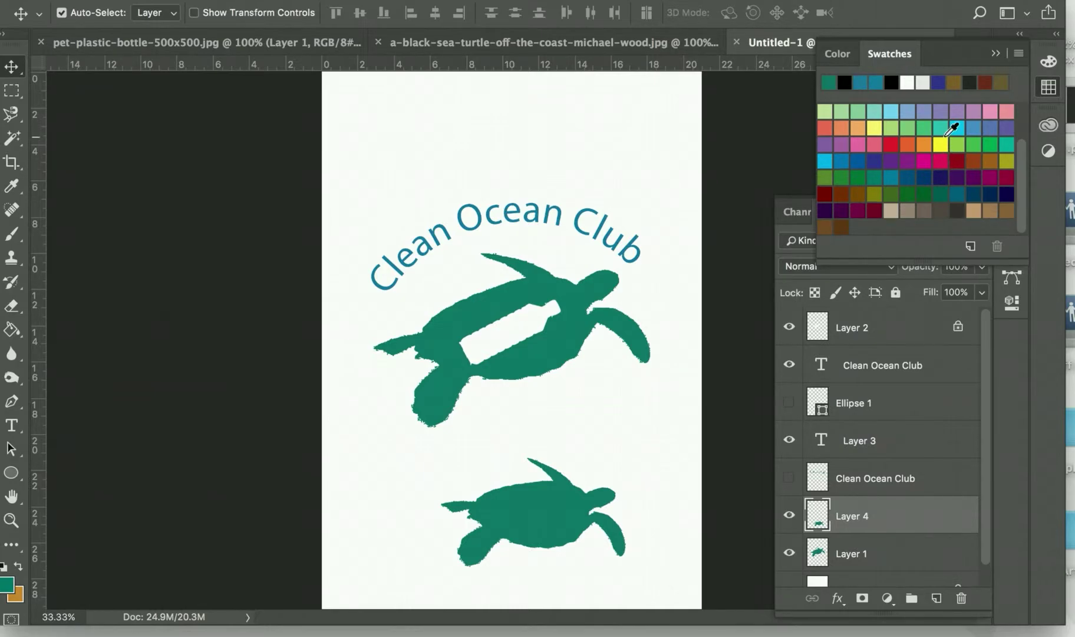
scroll(958, 131, "up", 3)
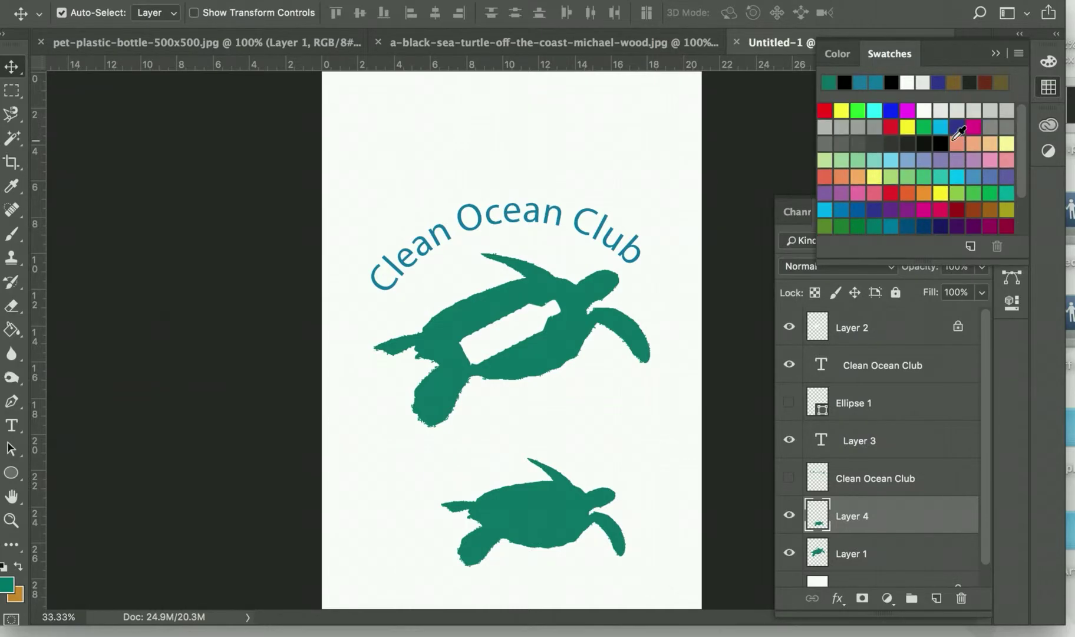
left_click(1051, 61)
mouse_move(945, 134)
left_mouse_down()
mouse_move(962, 115)
mouse_move(930, 182)
mouse_move(927, 138)
left_mouse_up()
left_click_drag(1014, 137, 1015, 151)
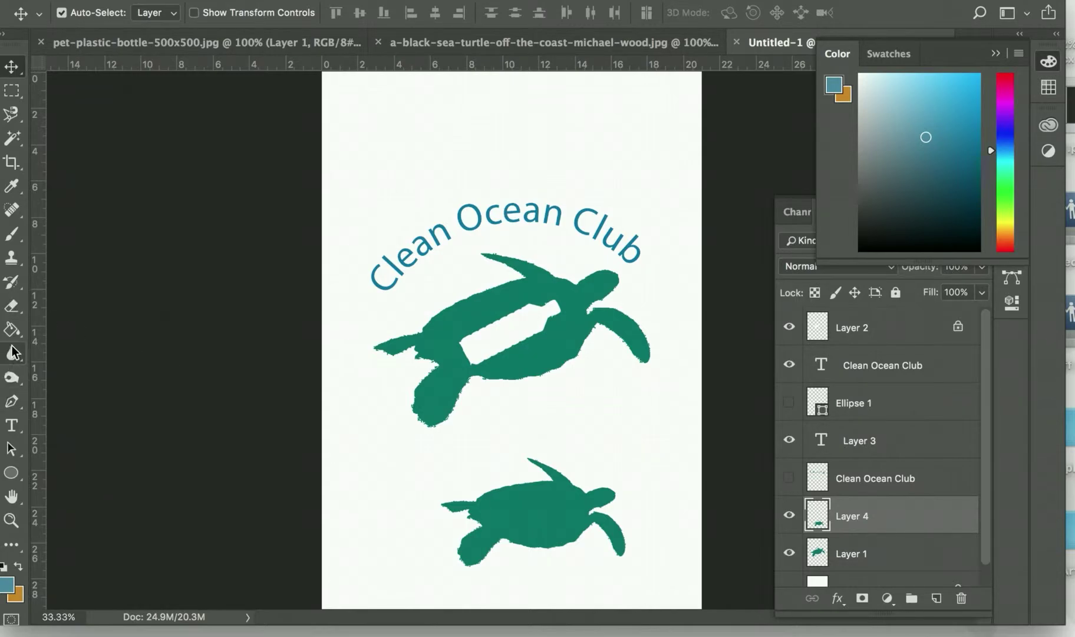
left_click(12, 329)
left_click(524, 519)
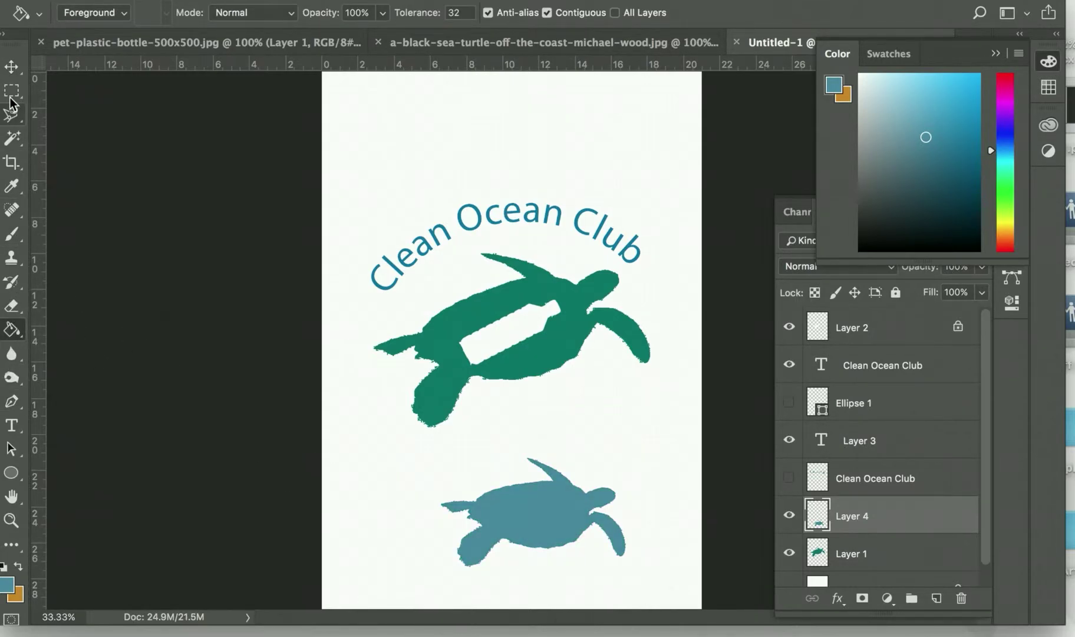
- Duplicate the white bottle on Layer 2, move the copy onto the small blue turtle and start a free transform on it
left_click(11, 66)
left_click(522, 339)
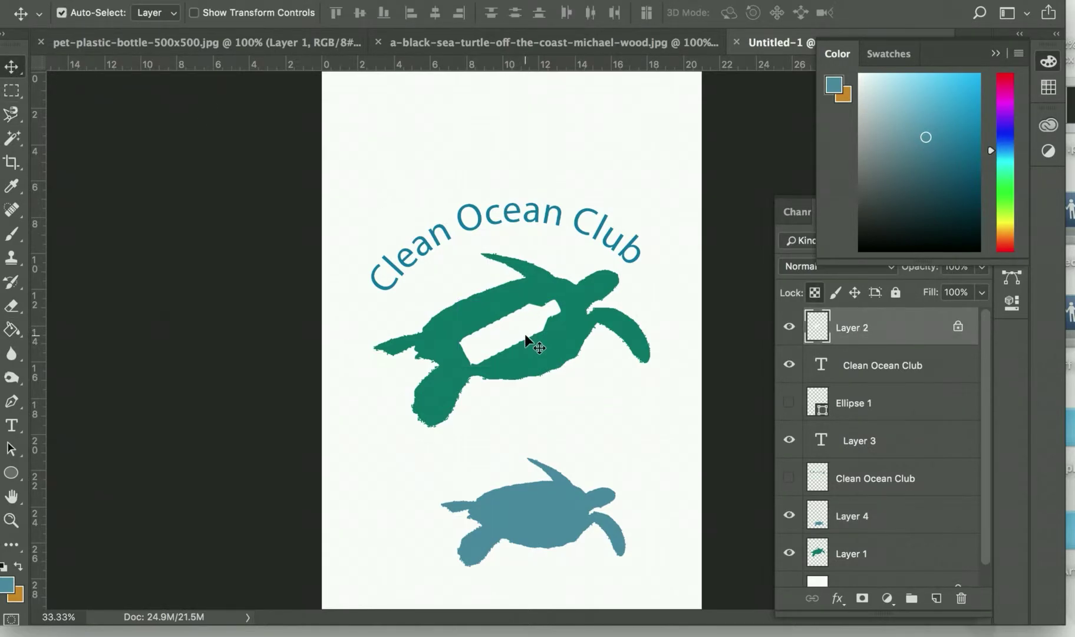
key("ctrl+j")
left_click_drag(526, 339, 546, 508)
key("ctrl+t")
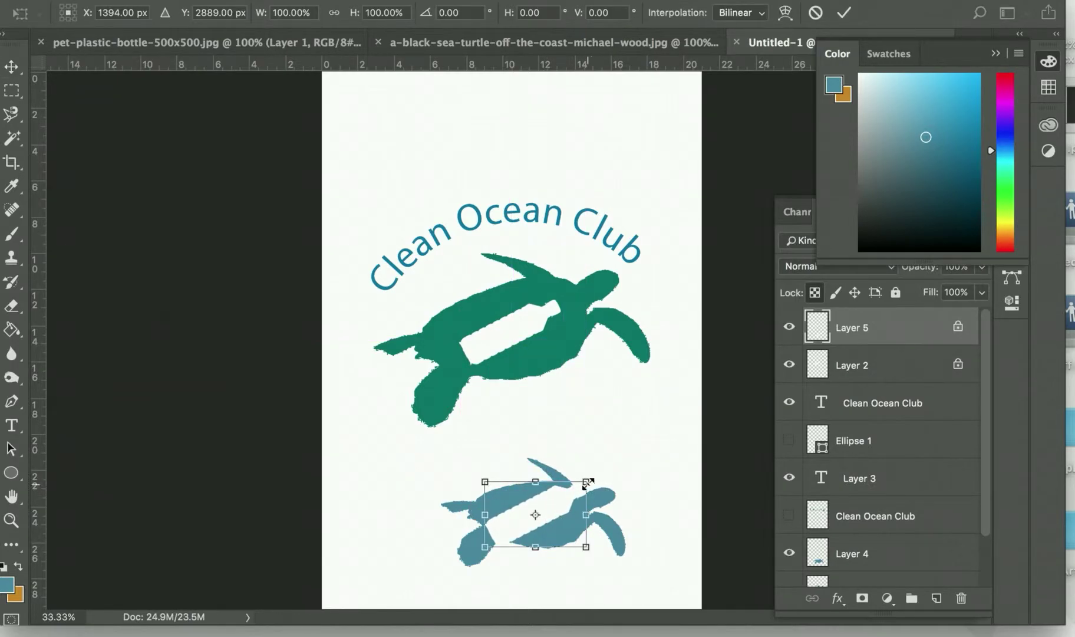
- Shrink and narrow the bottle copy, rotate it upright, and place it on the lower middle of the blue turtle's shell
left_click_drag(590, 480, 552, 505)
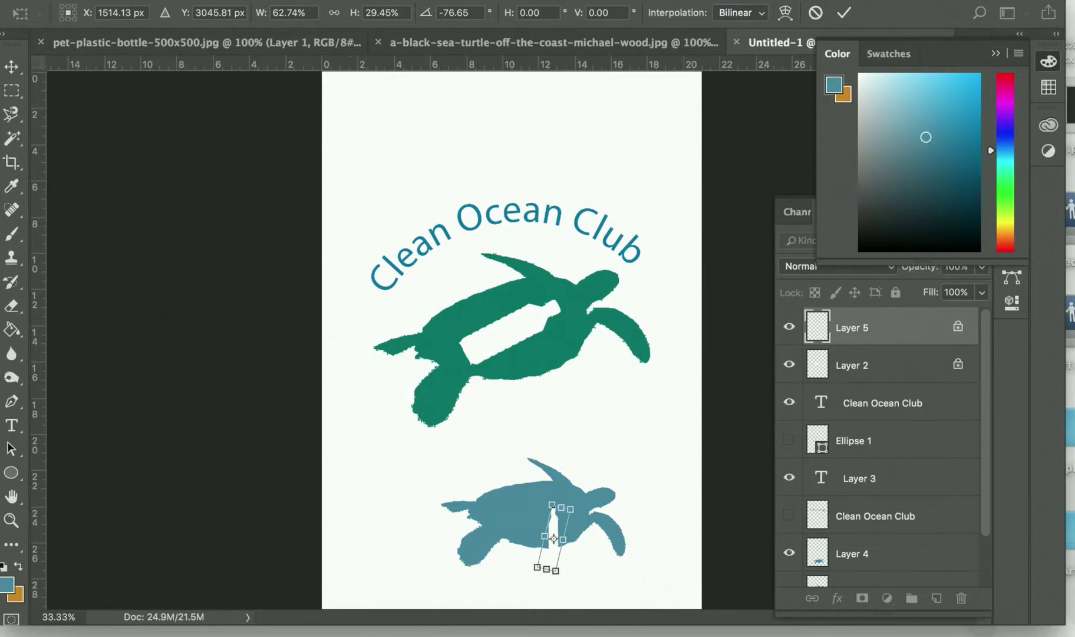
left_click(140, 0)
left_click(139, 1)
left_click_drag(543, 534, 526, 532)
left_click_drag(567, 494, 574, 498)
key("Return")
- Paste a copy of the small upright bottle, place it left of the first on the blue turtle, and scale it down
key("ctrl")
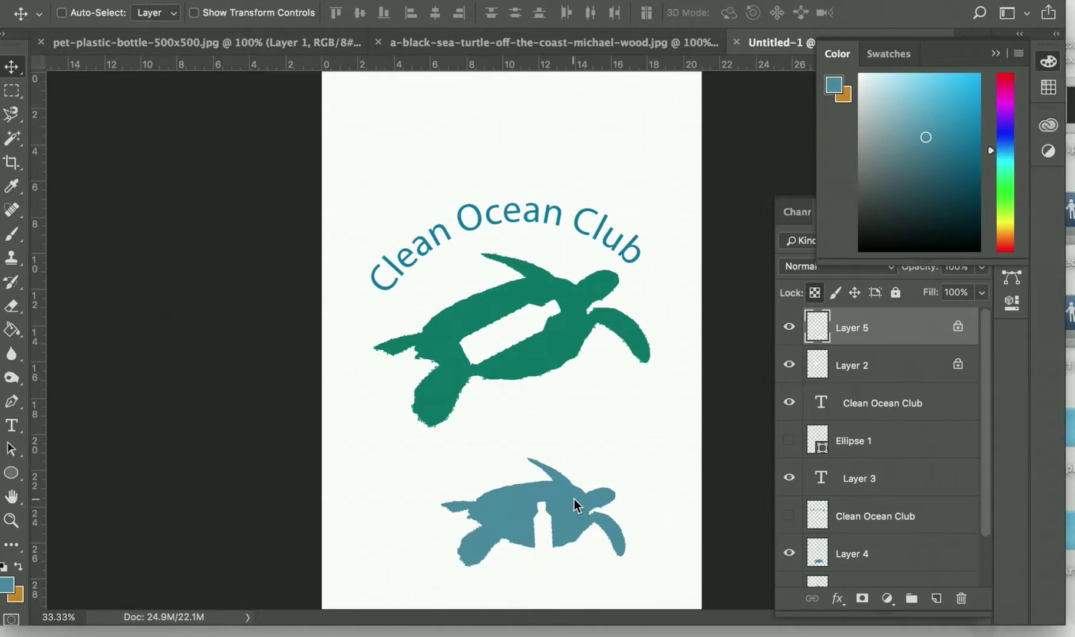
key("ctrl+v")
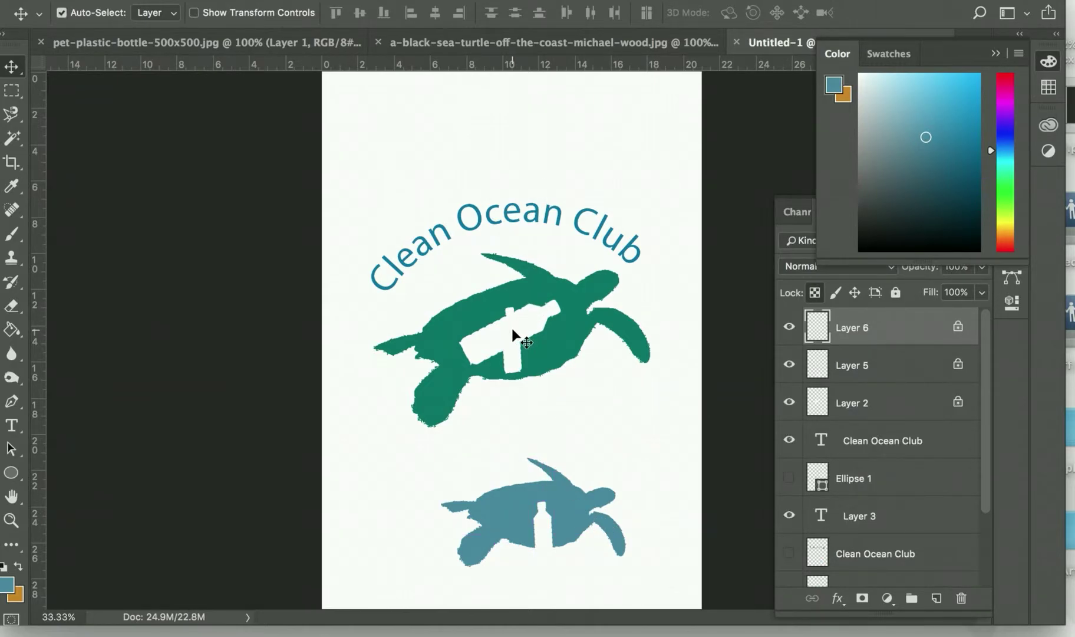
left_click_drag(512, 331, 516, 545)
key("ctrl+t")
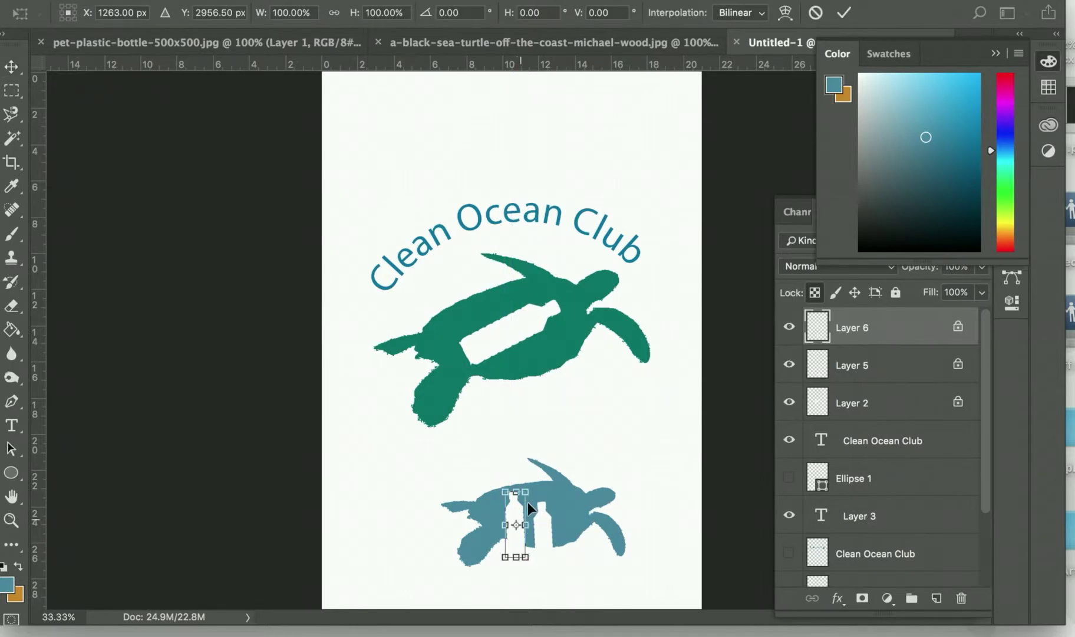
left_click_drag(527, 491, 524, 534)
key("Return")
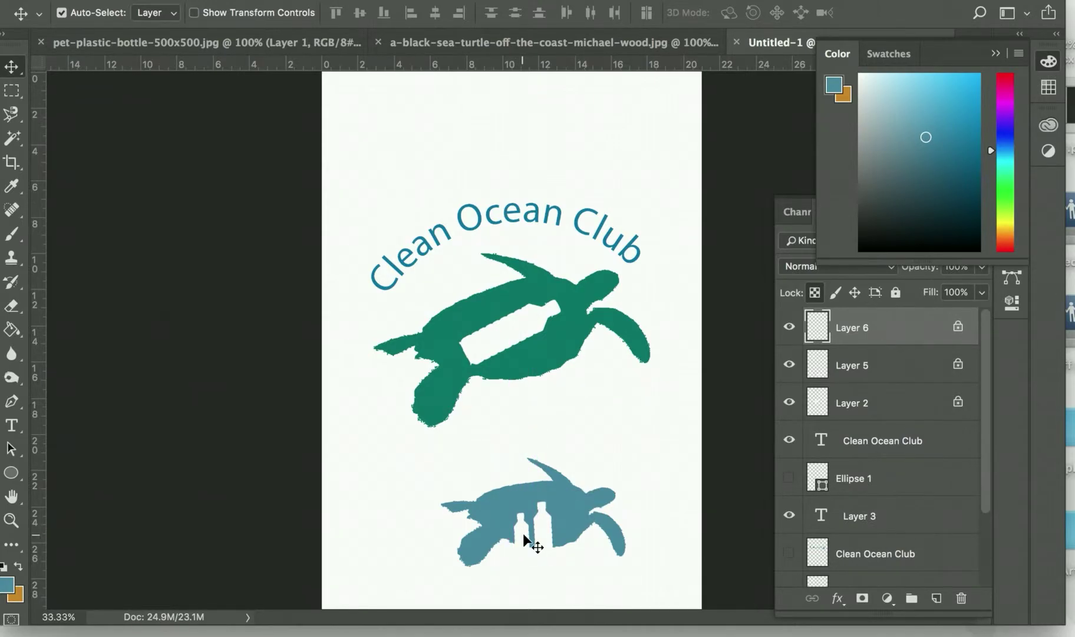
- Paste a third bottle, place it right of the other two on the blue turtle, and deselect it
key("ctrl+v")
left_click_drag(519, 340, 569, 542)
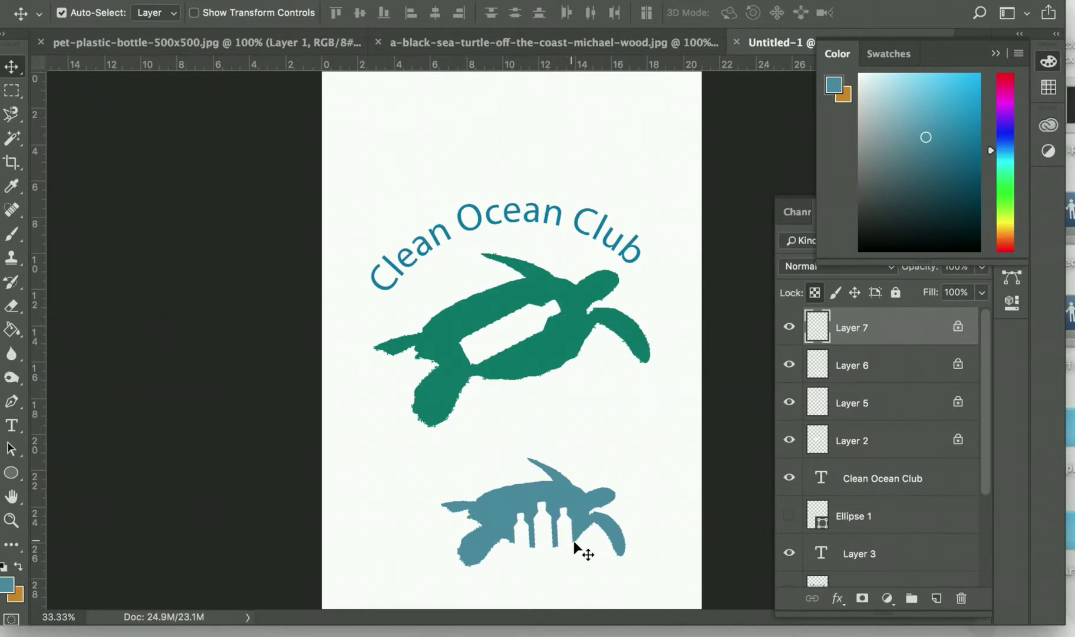
left_click(587, 556)
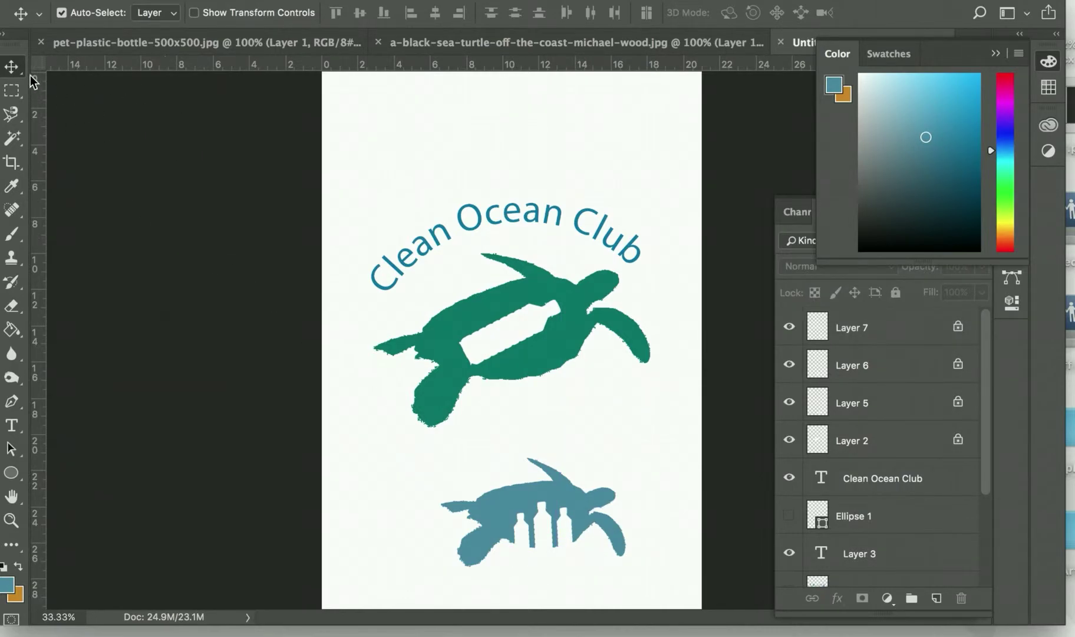
- Place a copy of the curved "Clean Ocean Club" title above the blue turtle and nudge the green turtle slightly down
left_click(463, 224)
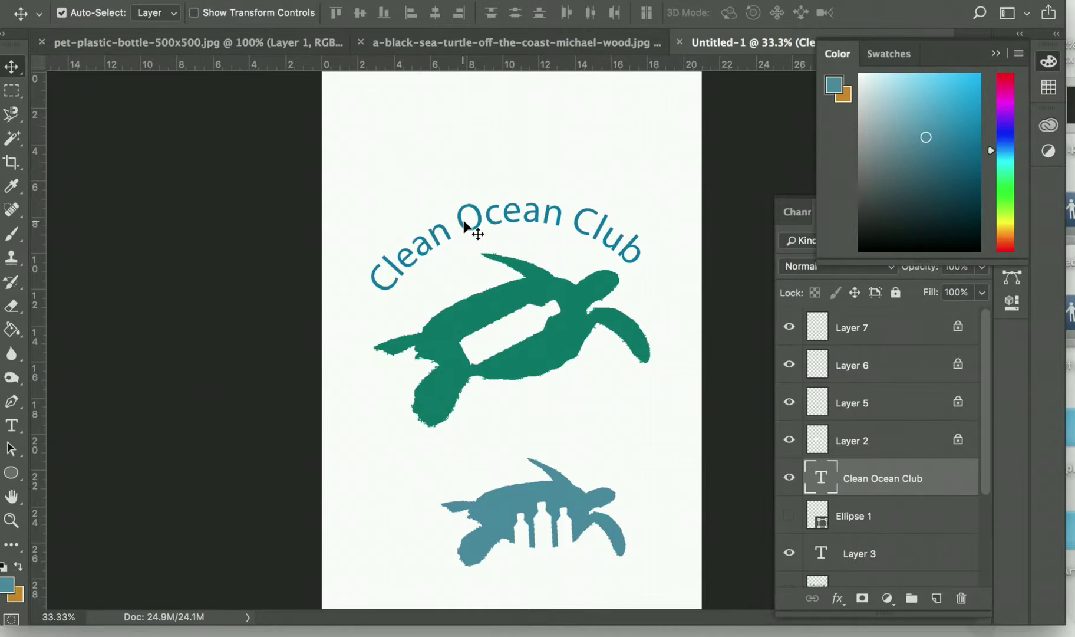
left_click_drag(482, 222, 510, 448)
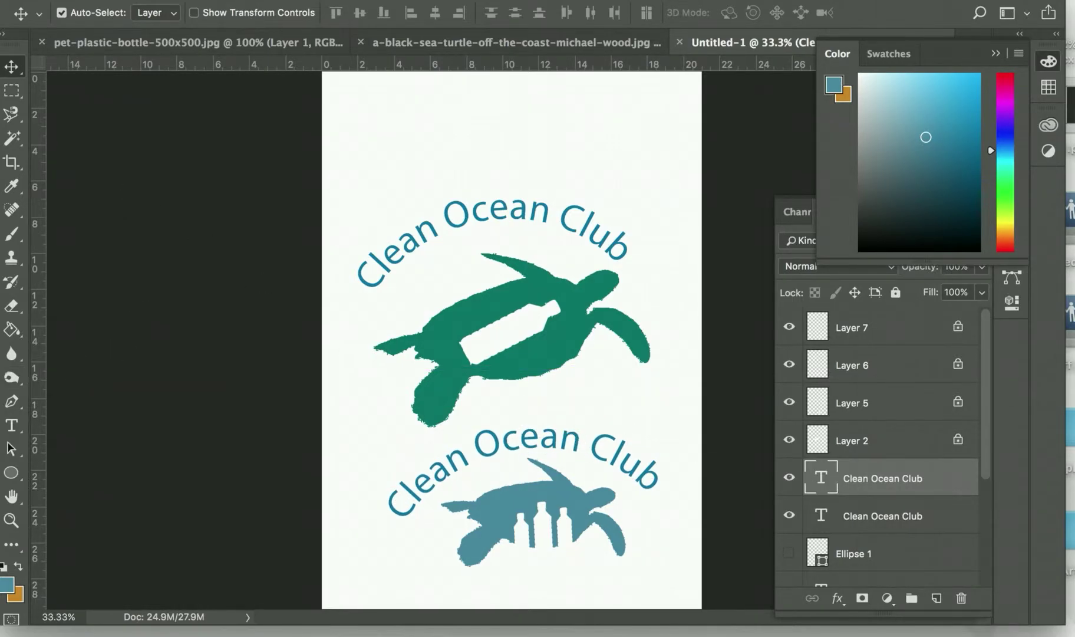
left_click_drag(506, 293, 507, 296)
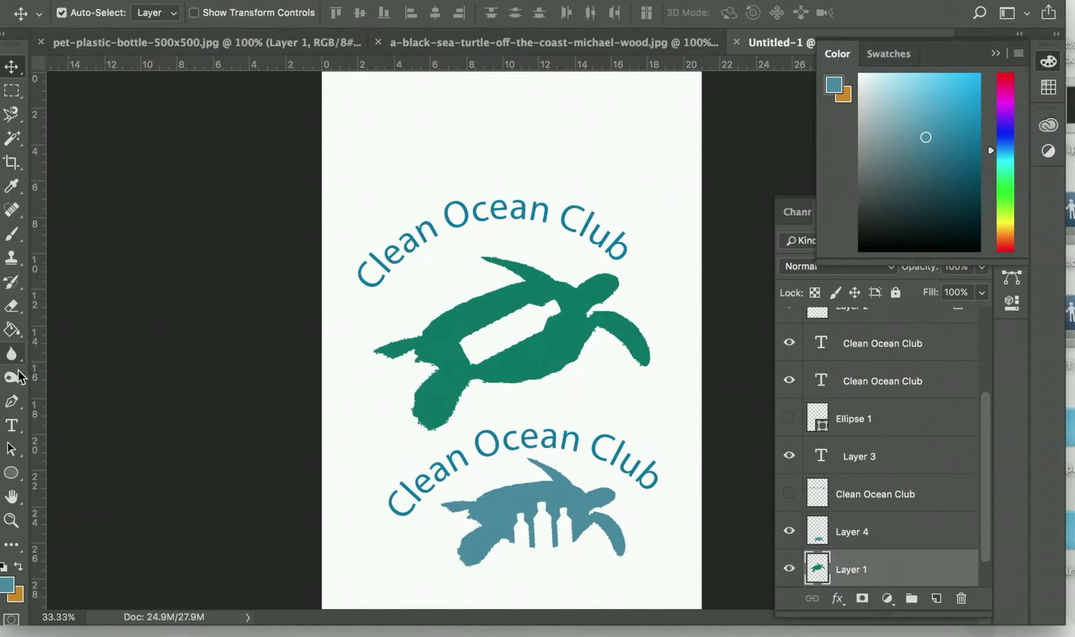
left_click(12, 401)
left_click(115, 19)
left_click(83, 8)
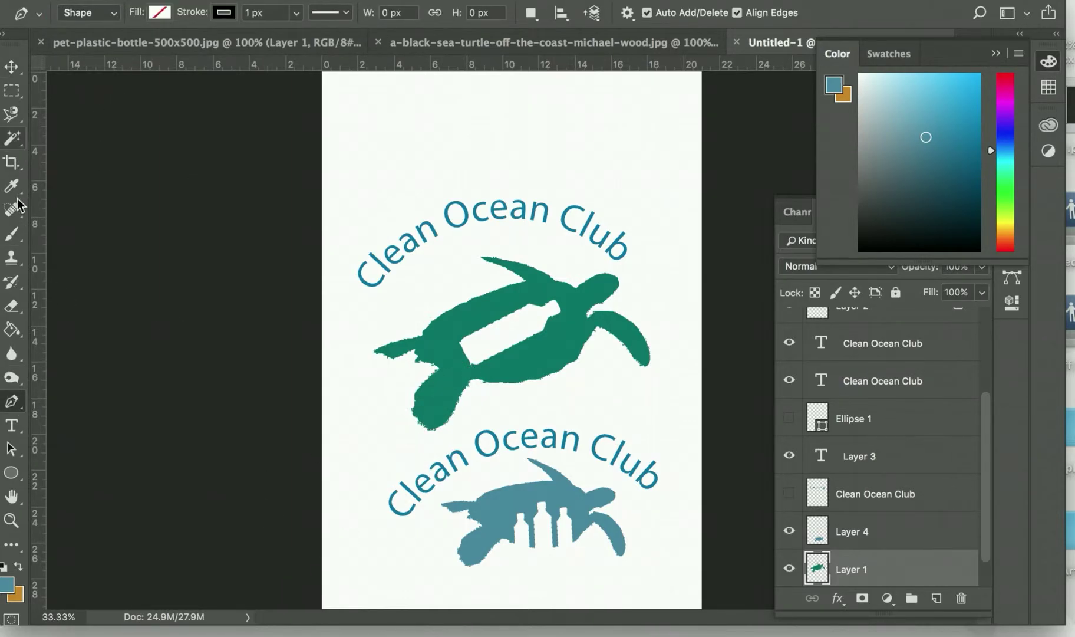
left_click(13, 237)
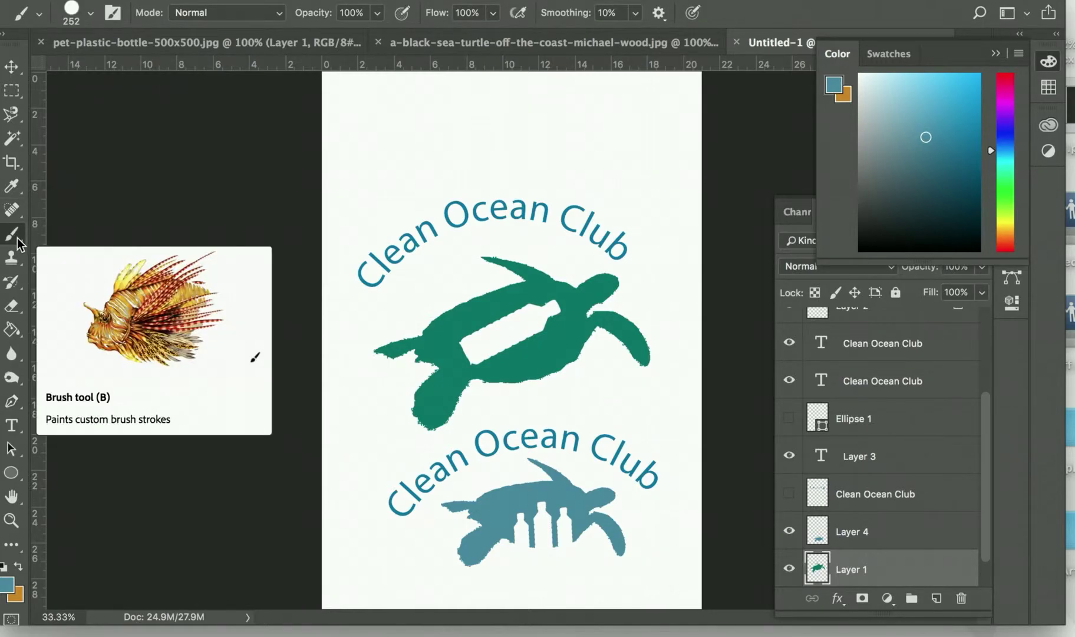
right_click(15, 236)
left_click(89, 234)
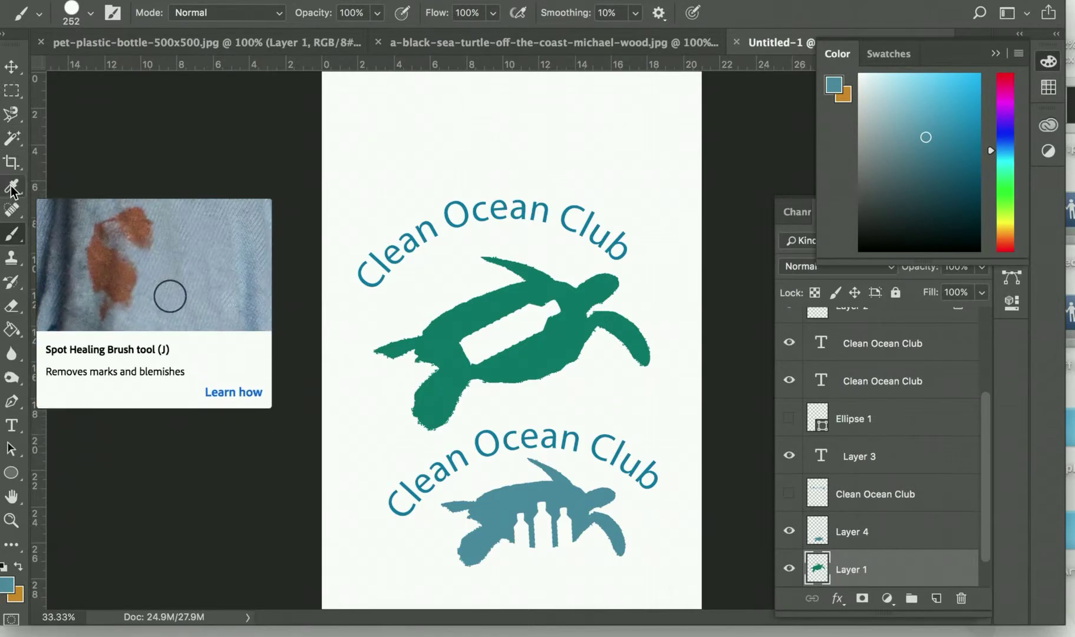
- Switch to the Eraser tool with Layer 1 as the active layer
left_click_drag(12, 306, 58, 308)
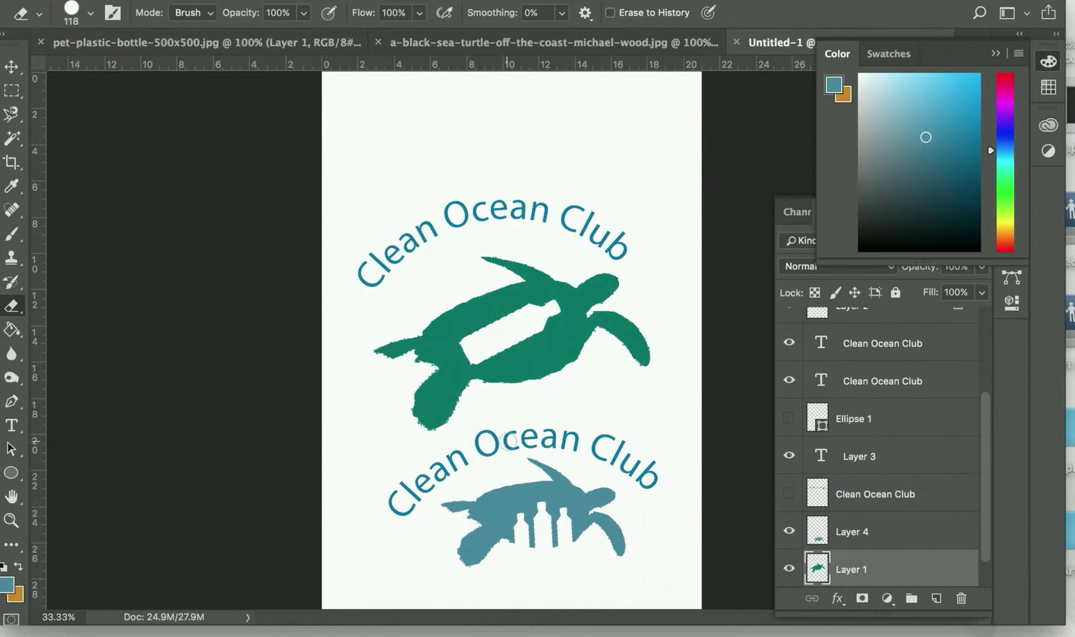